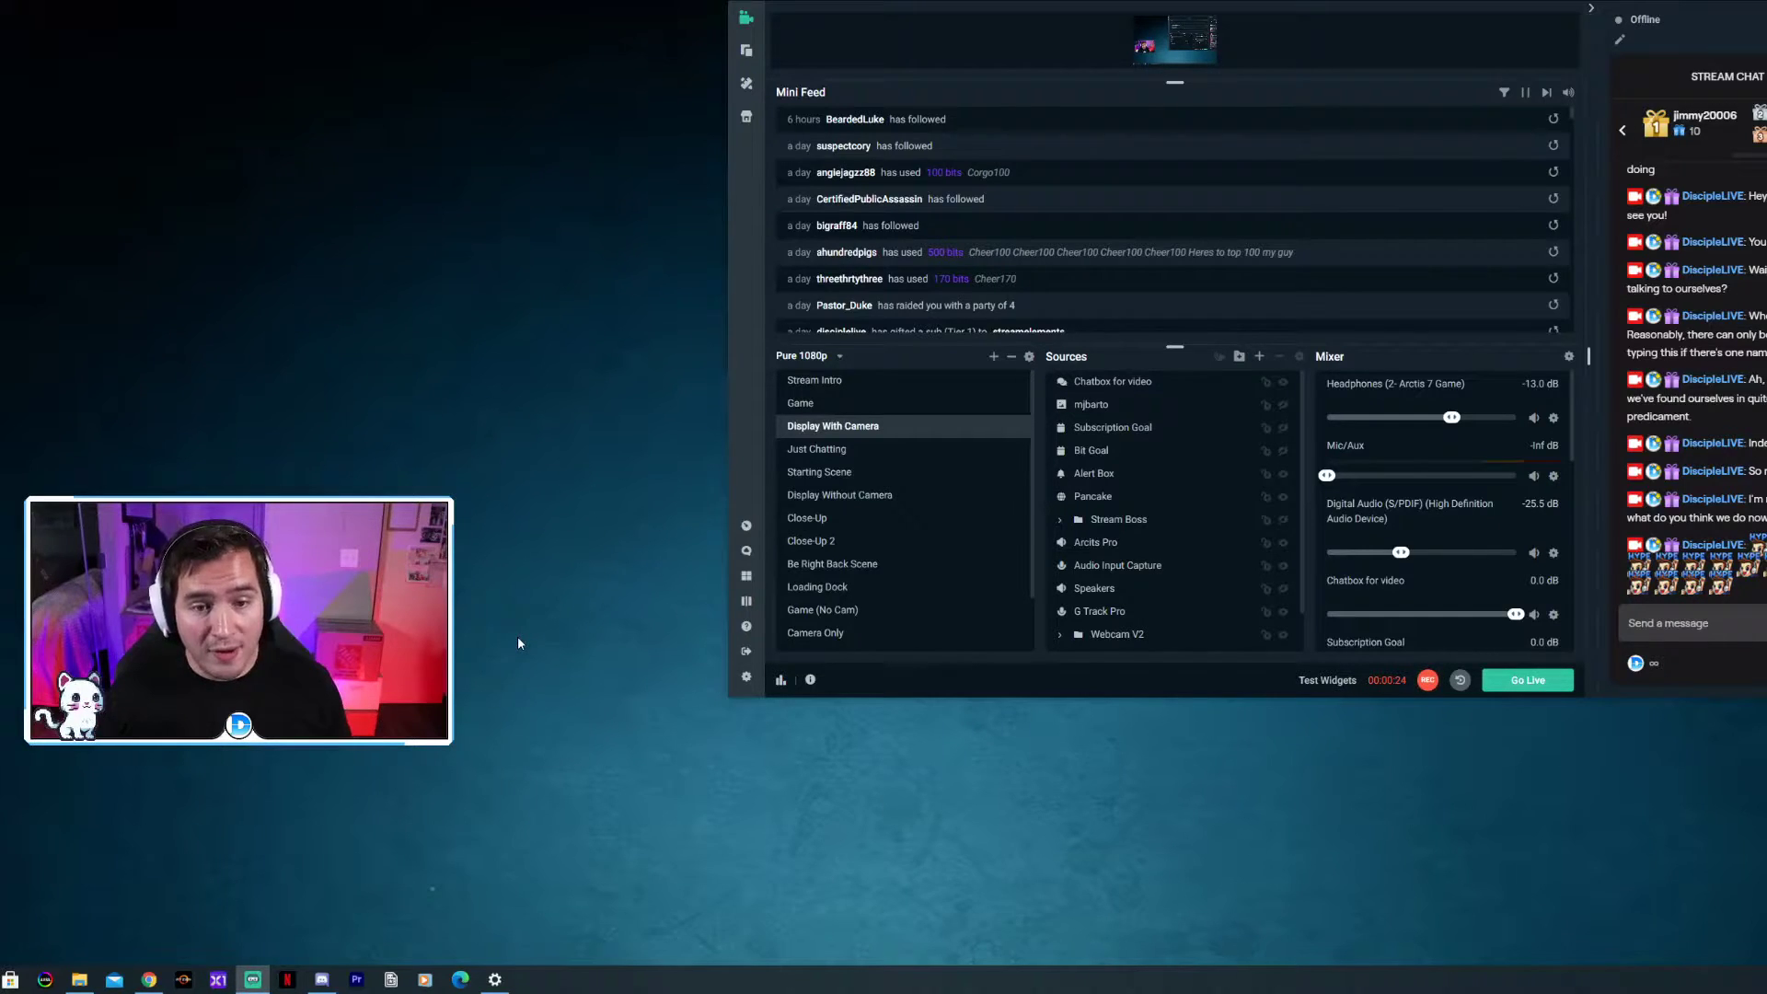
Add a new Chatbox widget source to the scene named 'Chatbox For Video 2'.
{"action": "left_click", "coordinate": [1259, 356]}
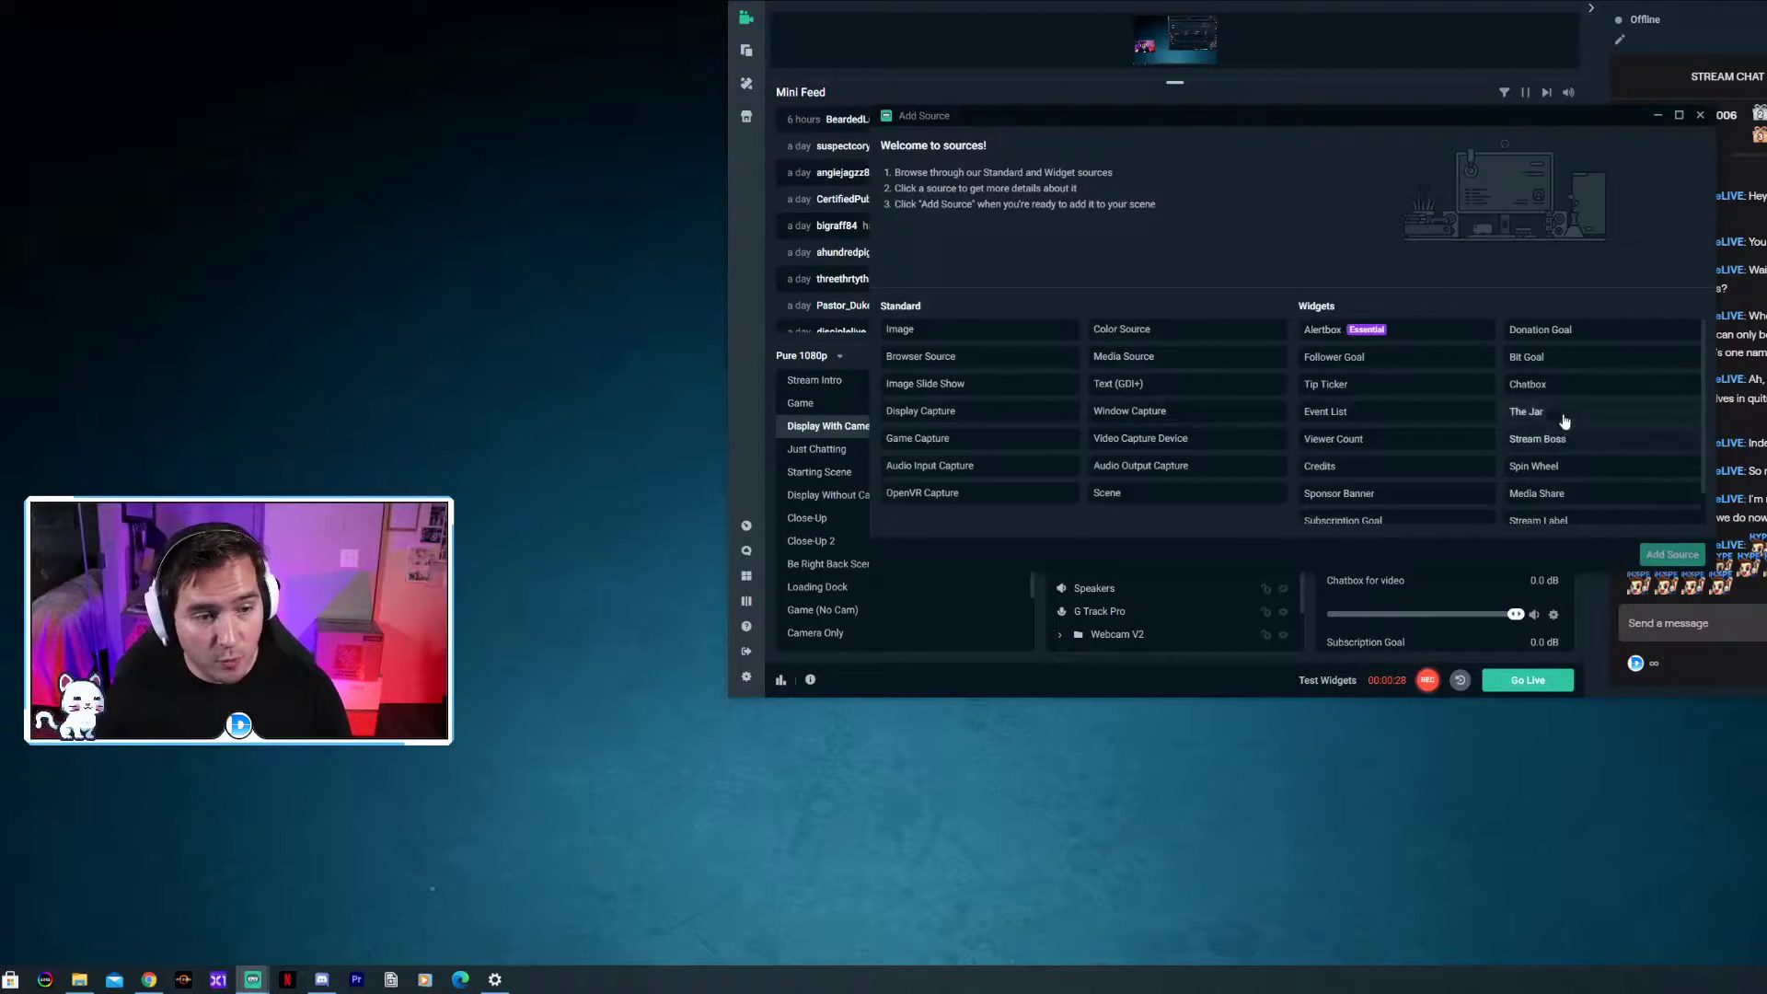
{"action": "left_click", "coordinate": [1564, 385]}
{"action": "left_click", "coordinate": [1686, 558]}
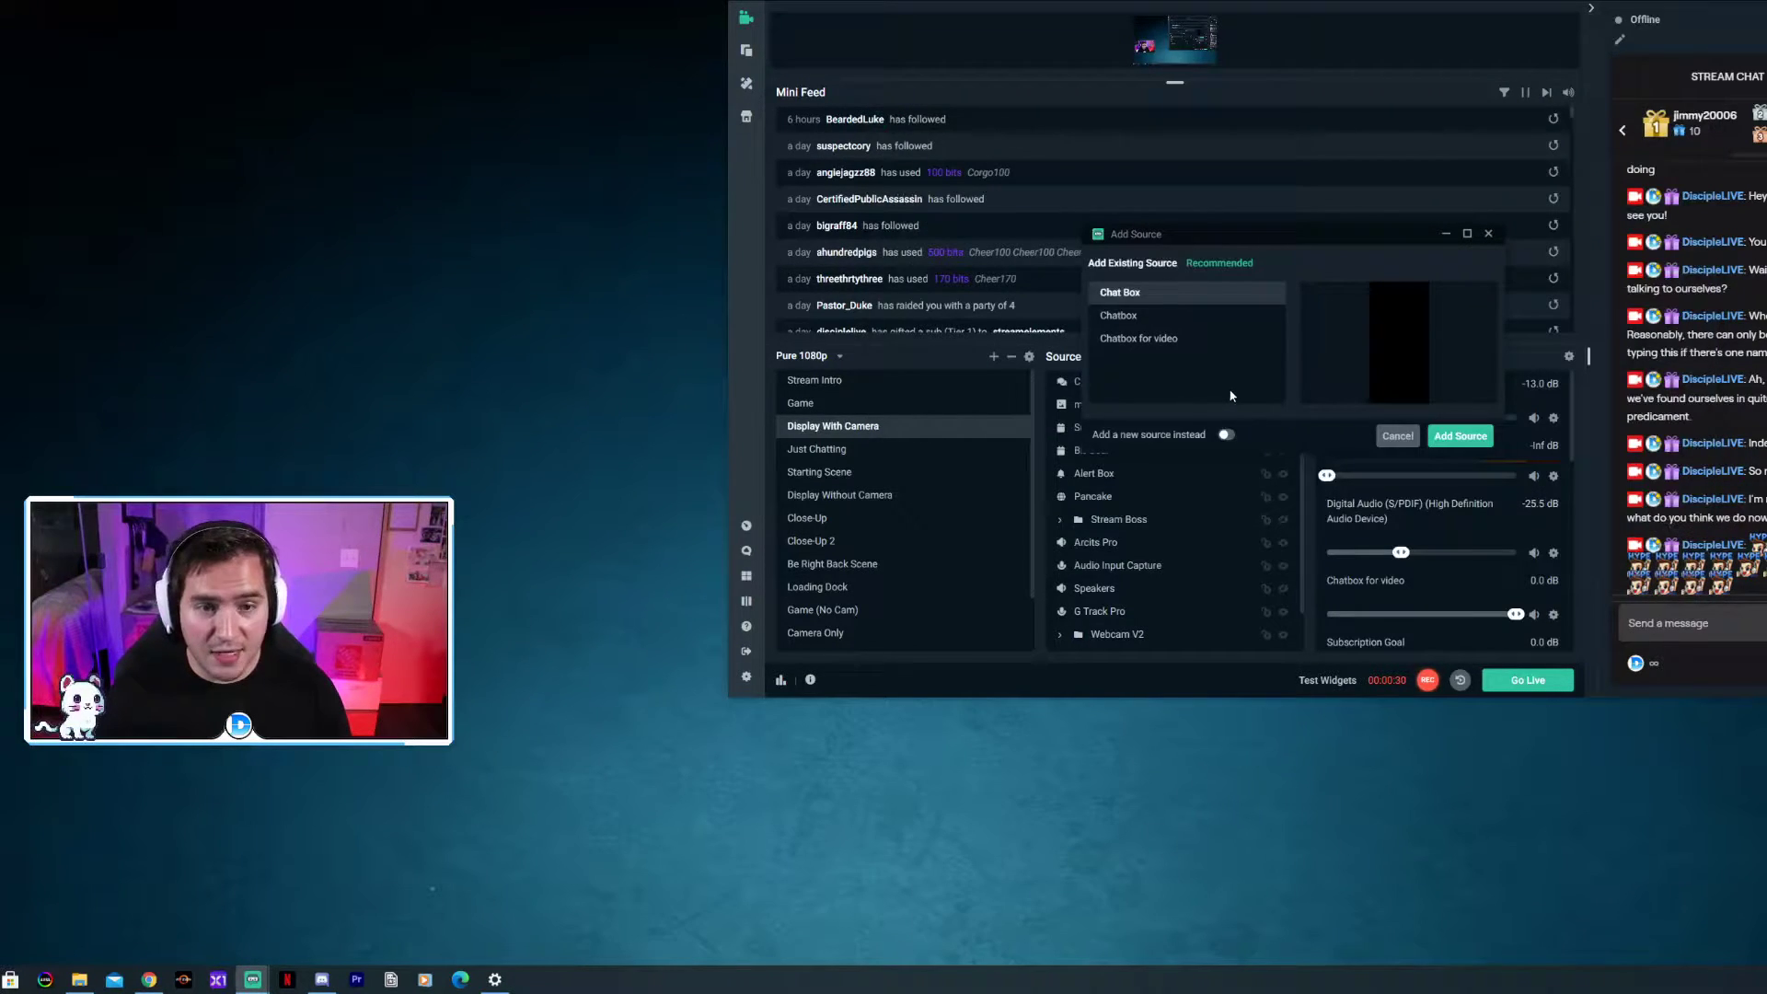
{"action": "left_click", "coordinate": [1224, 438]}
{"action": "key", "text": "ctrl+a"}
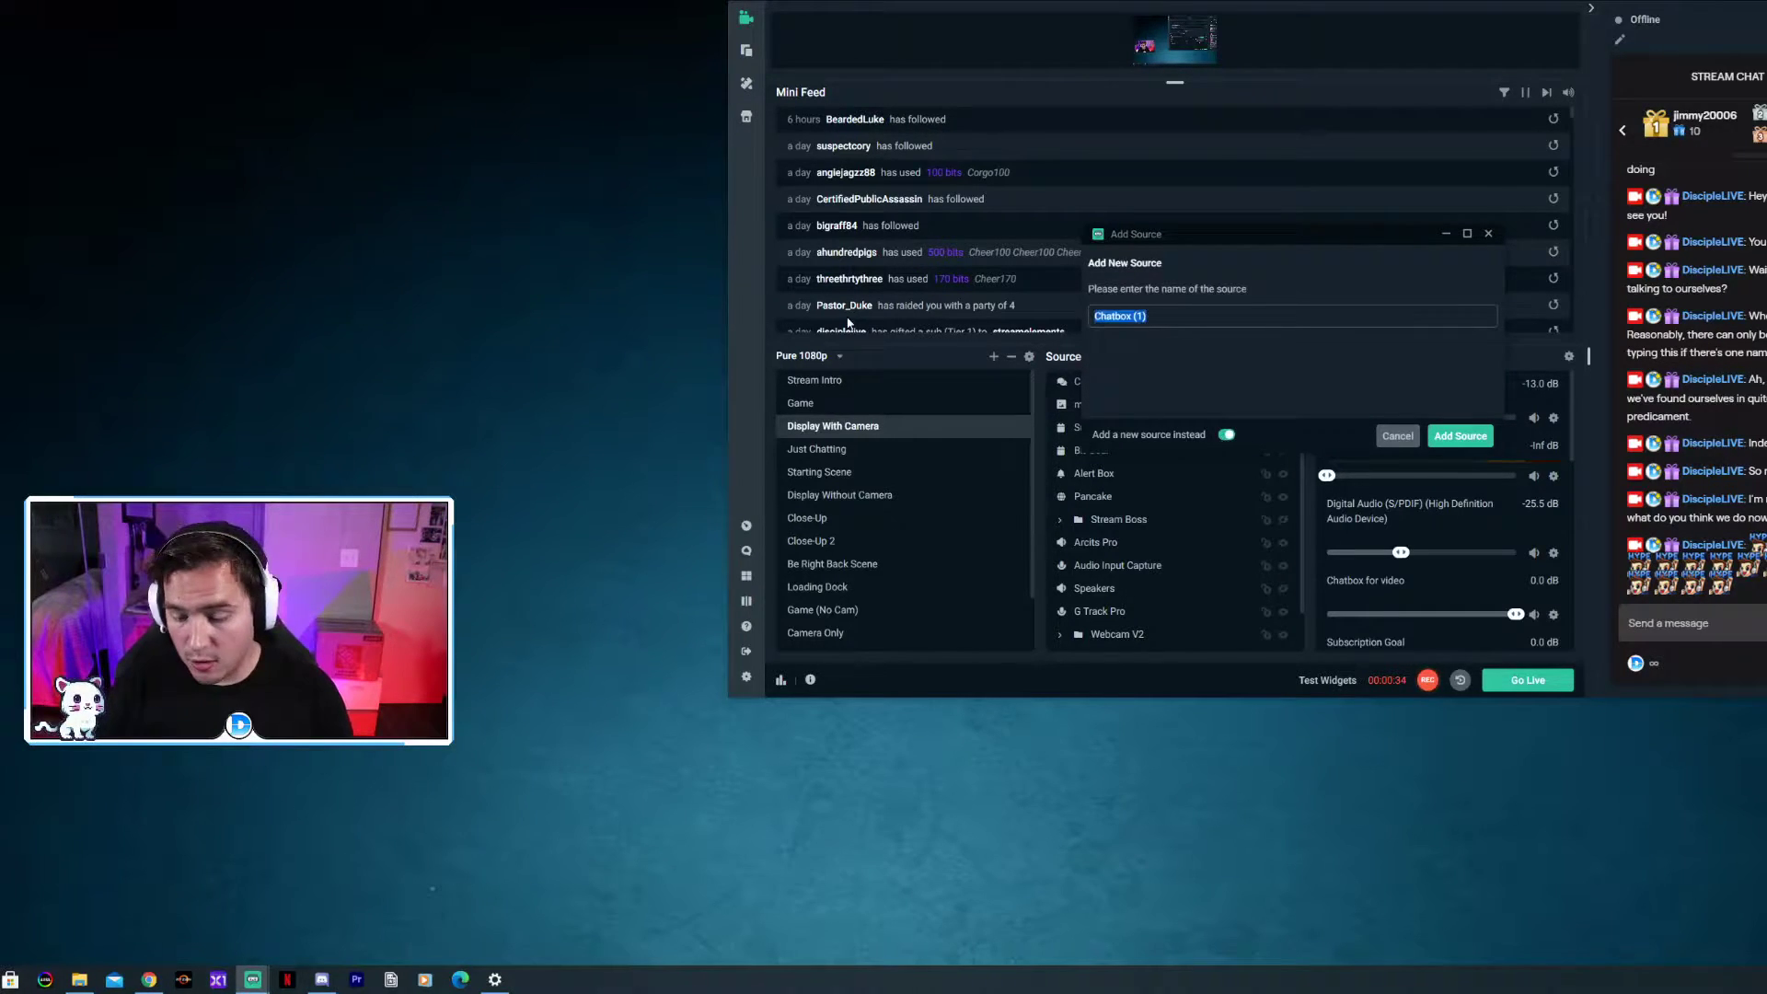
{"action": "type", "text": "Chatbox For"}
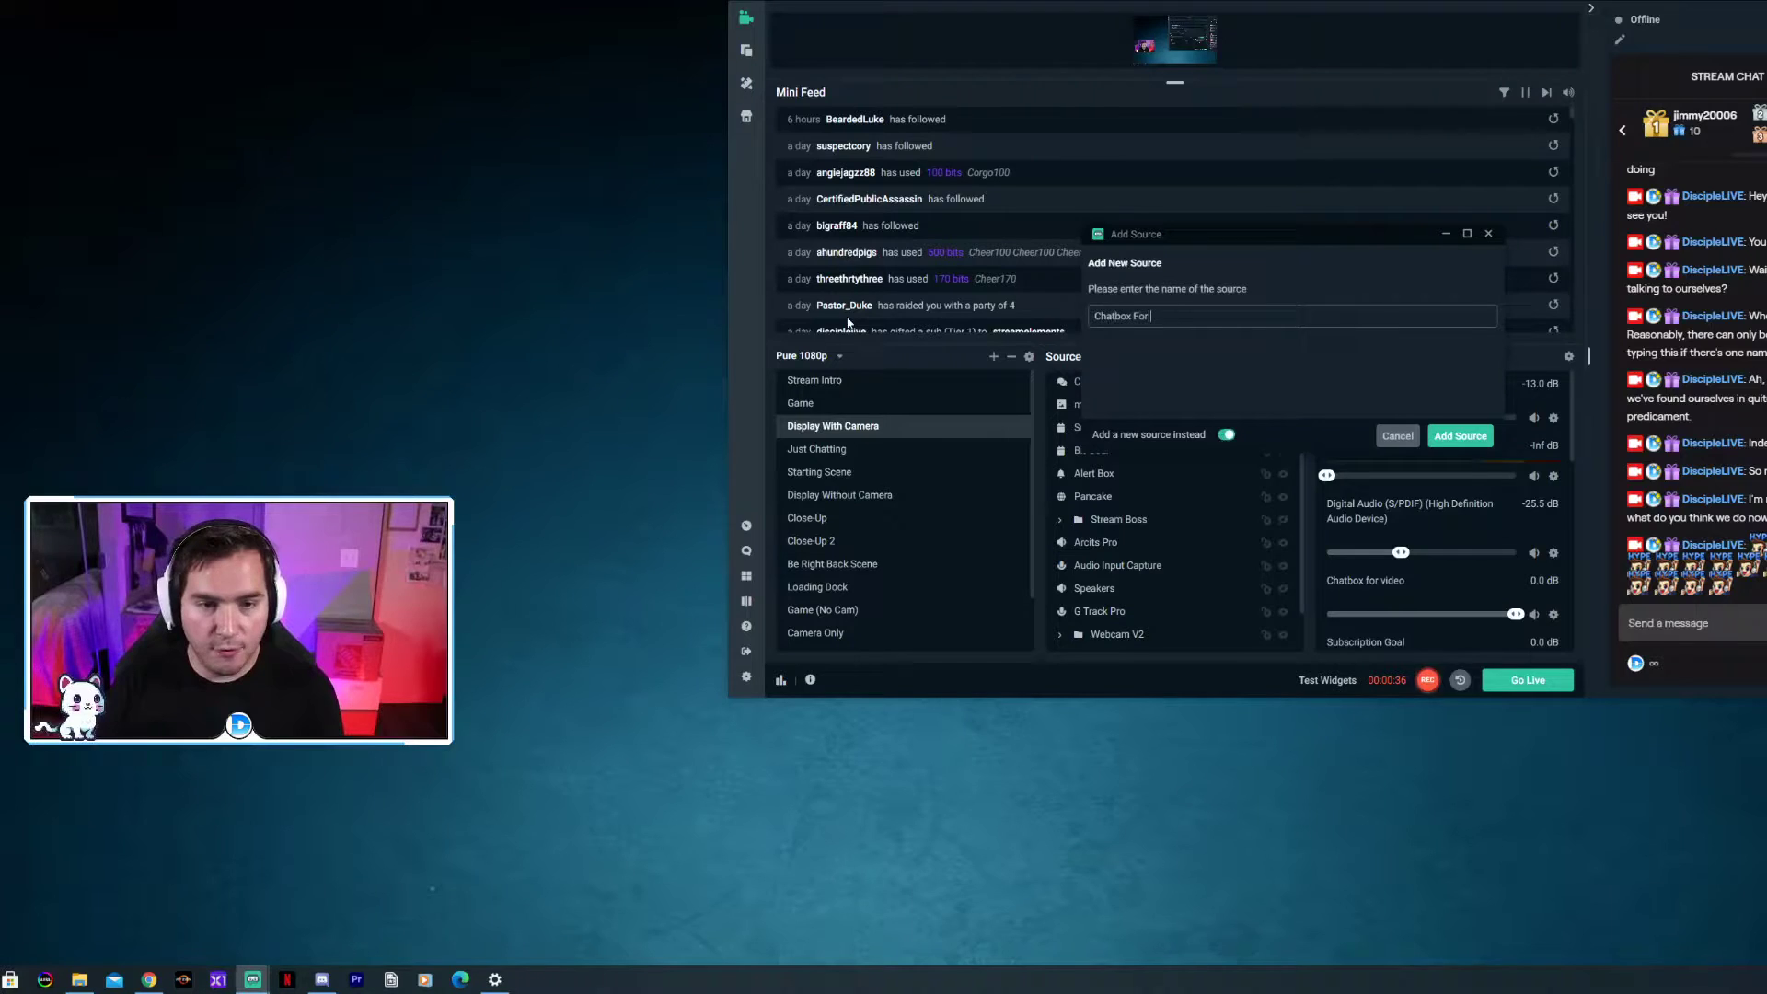
{"action": "type", "text": " Video 2"}
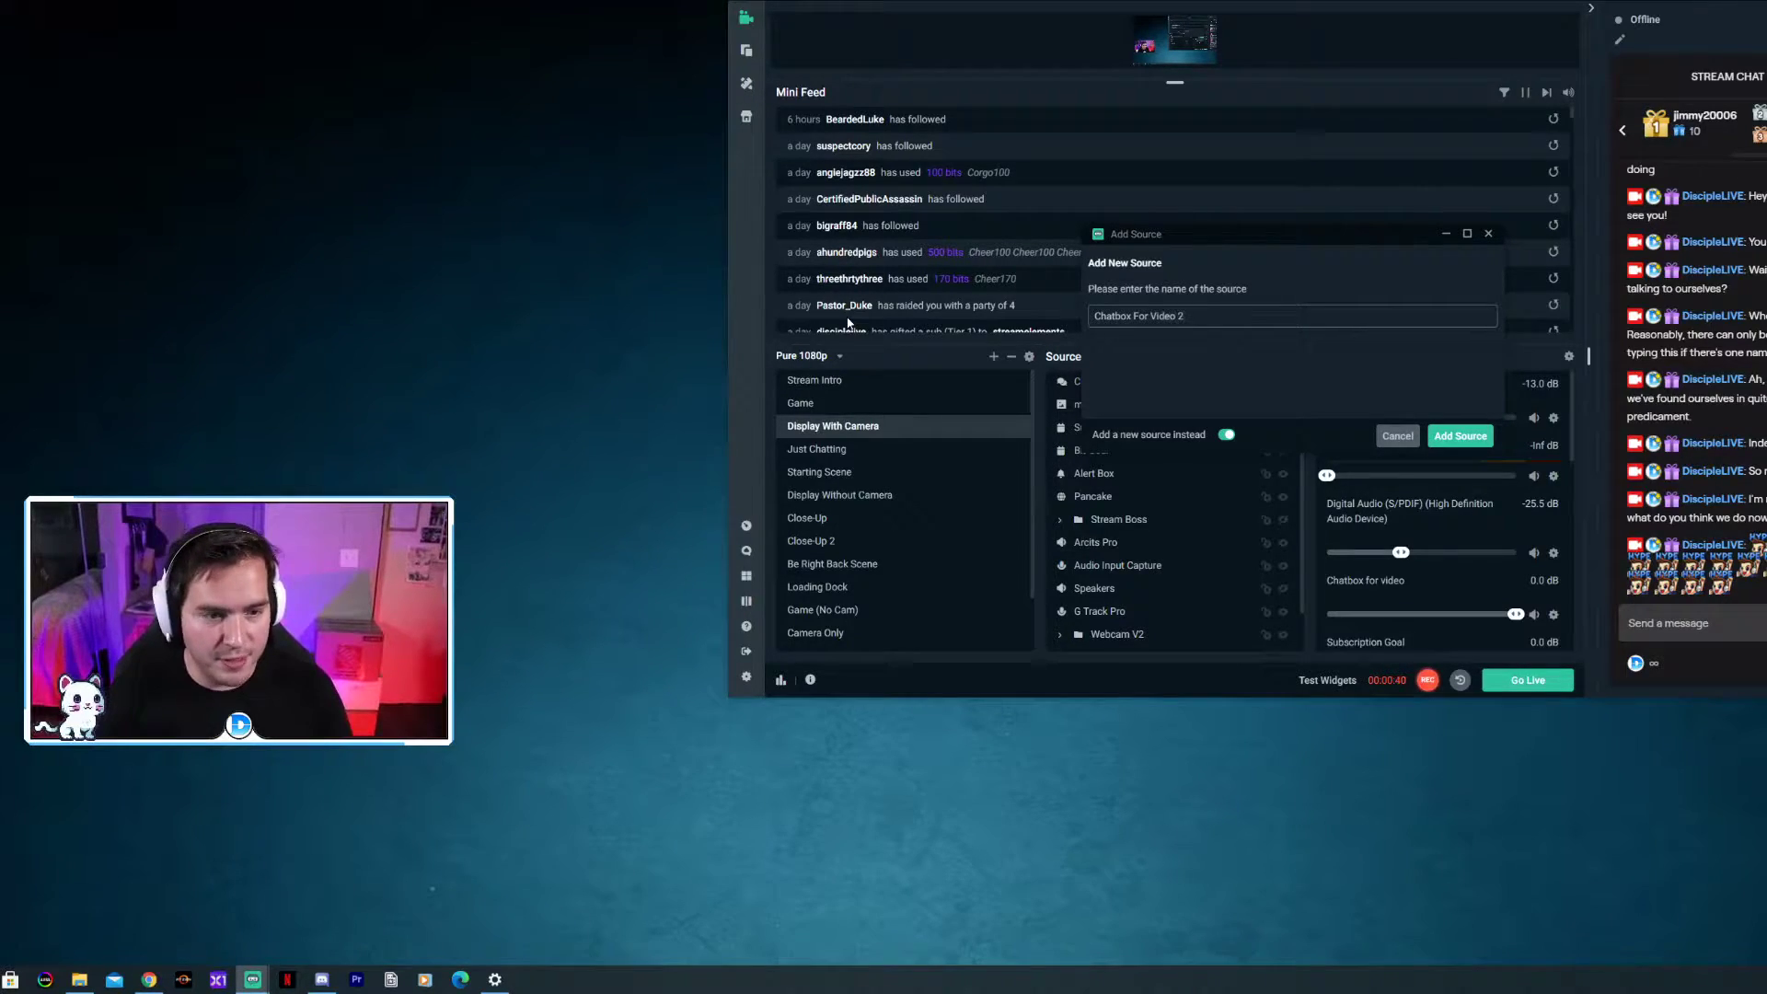
{"action": "key", "text": "Return"}
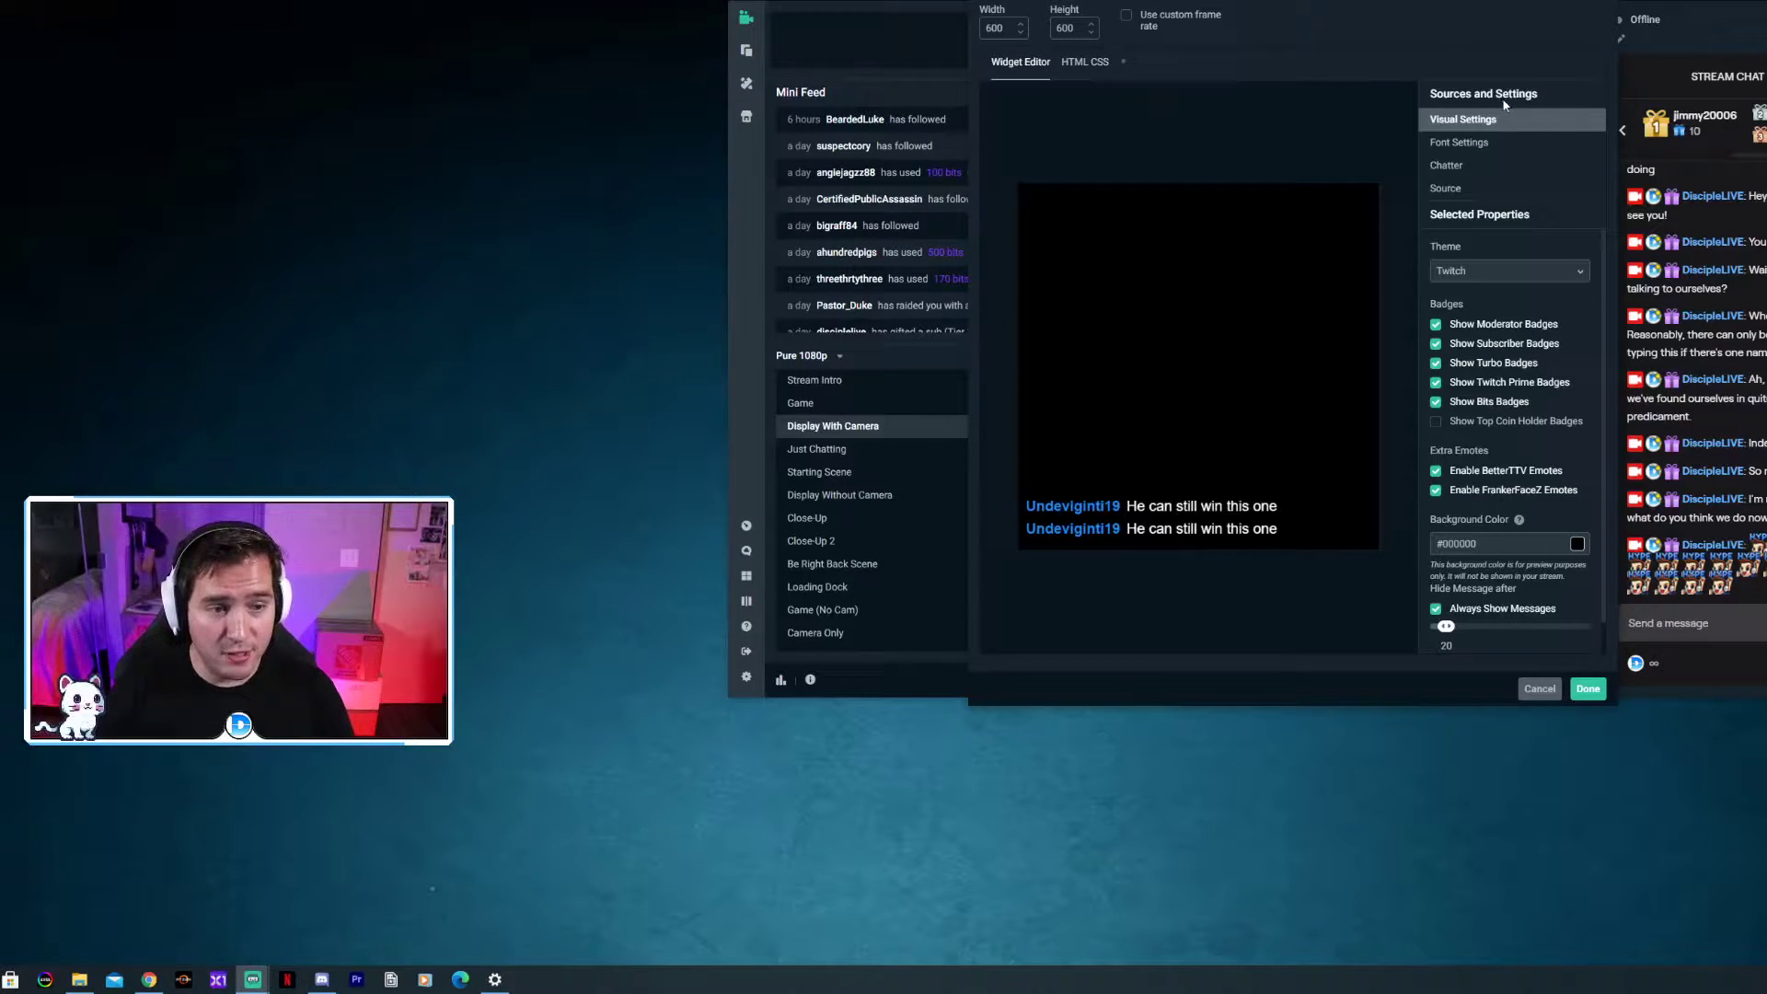
Try the Boxed and Old School chat themes, closing each projector preview.
{"action": "left_click", "coordinate": [1534, 277]}
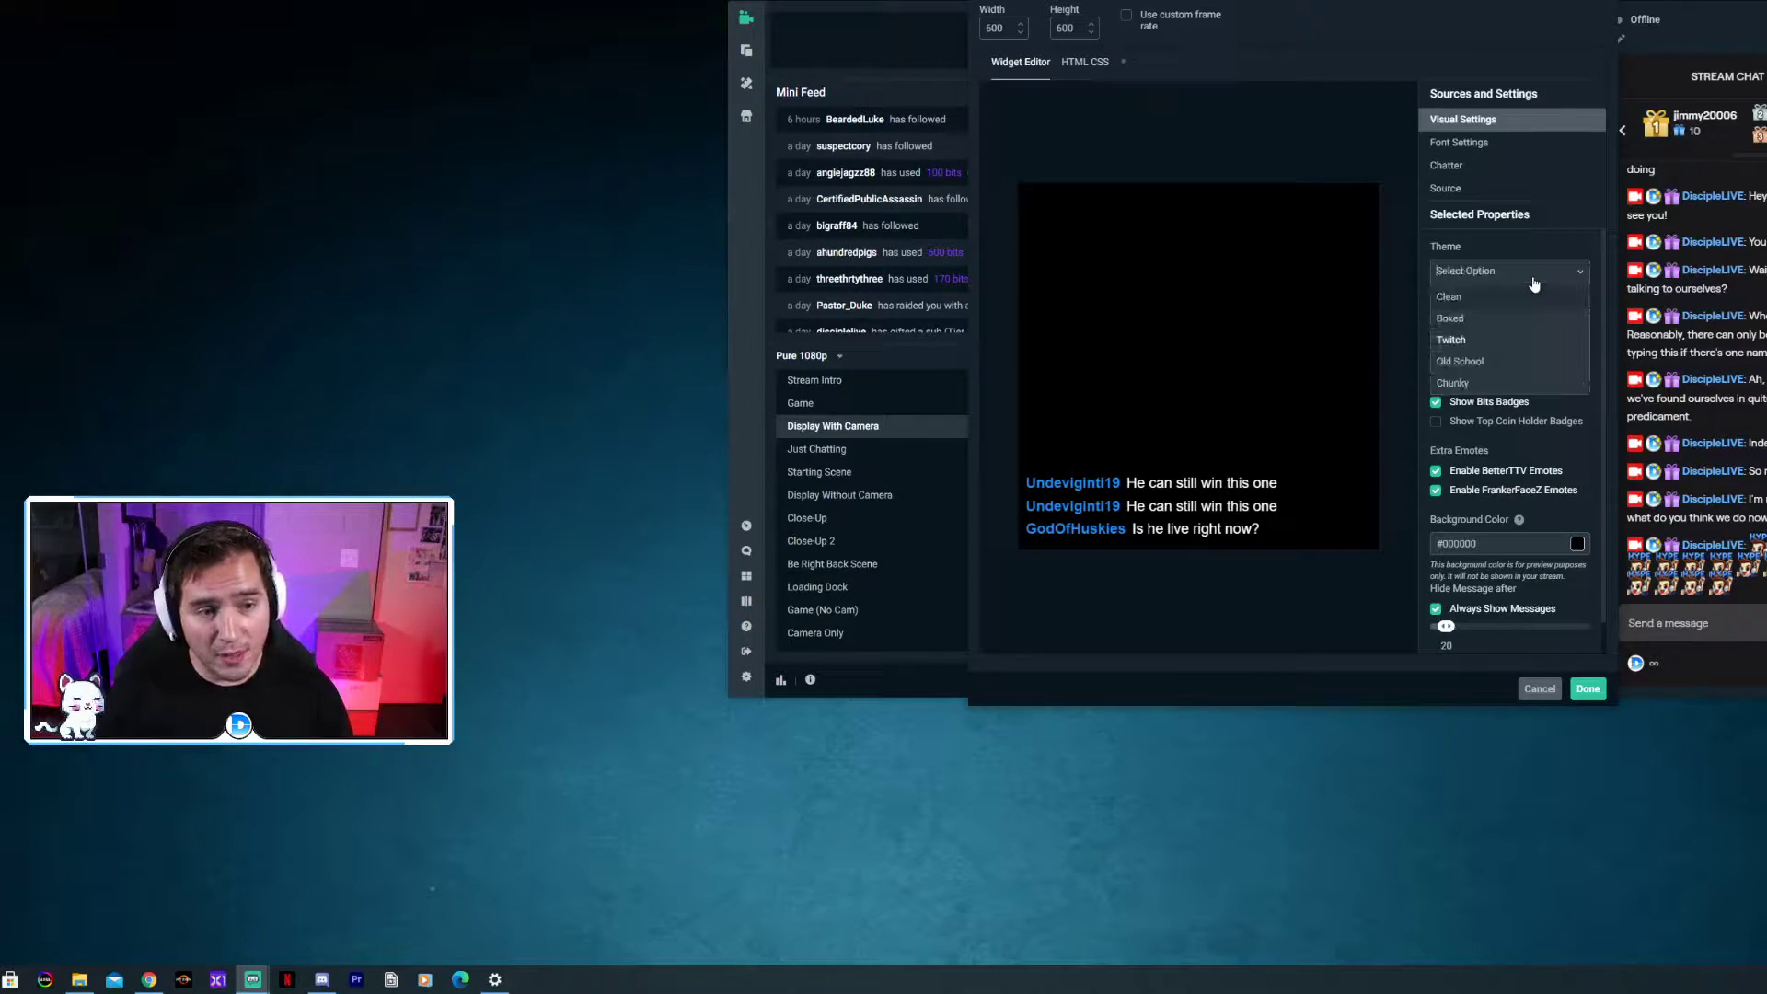
{"action": "left_click", "coordinate": [1498, 318]}
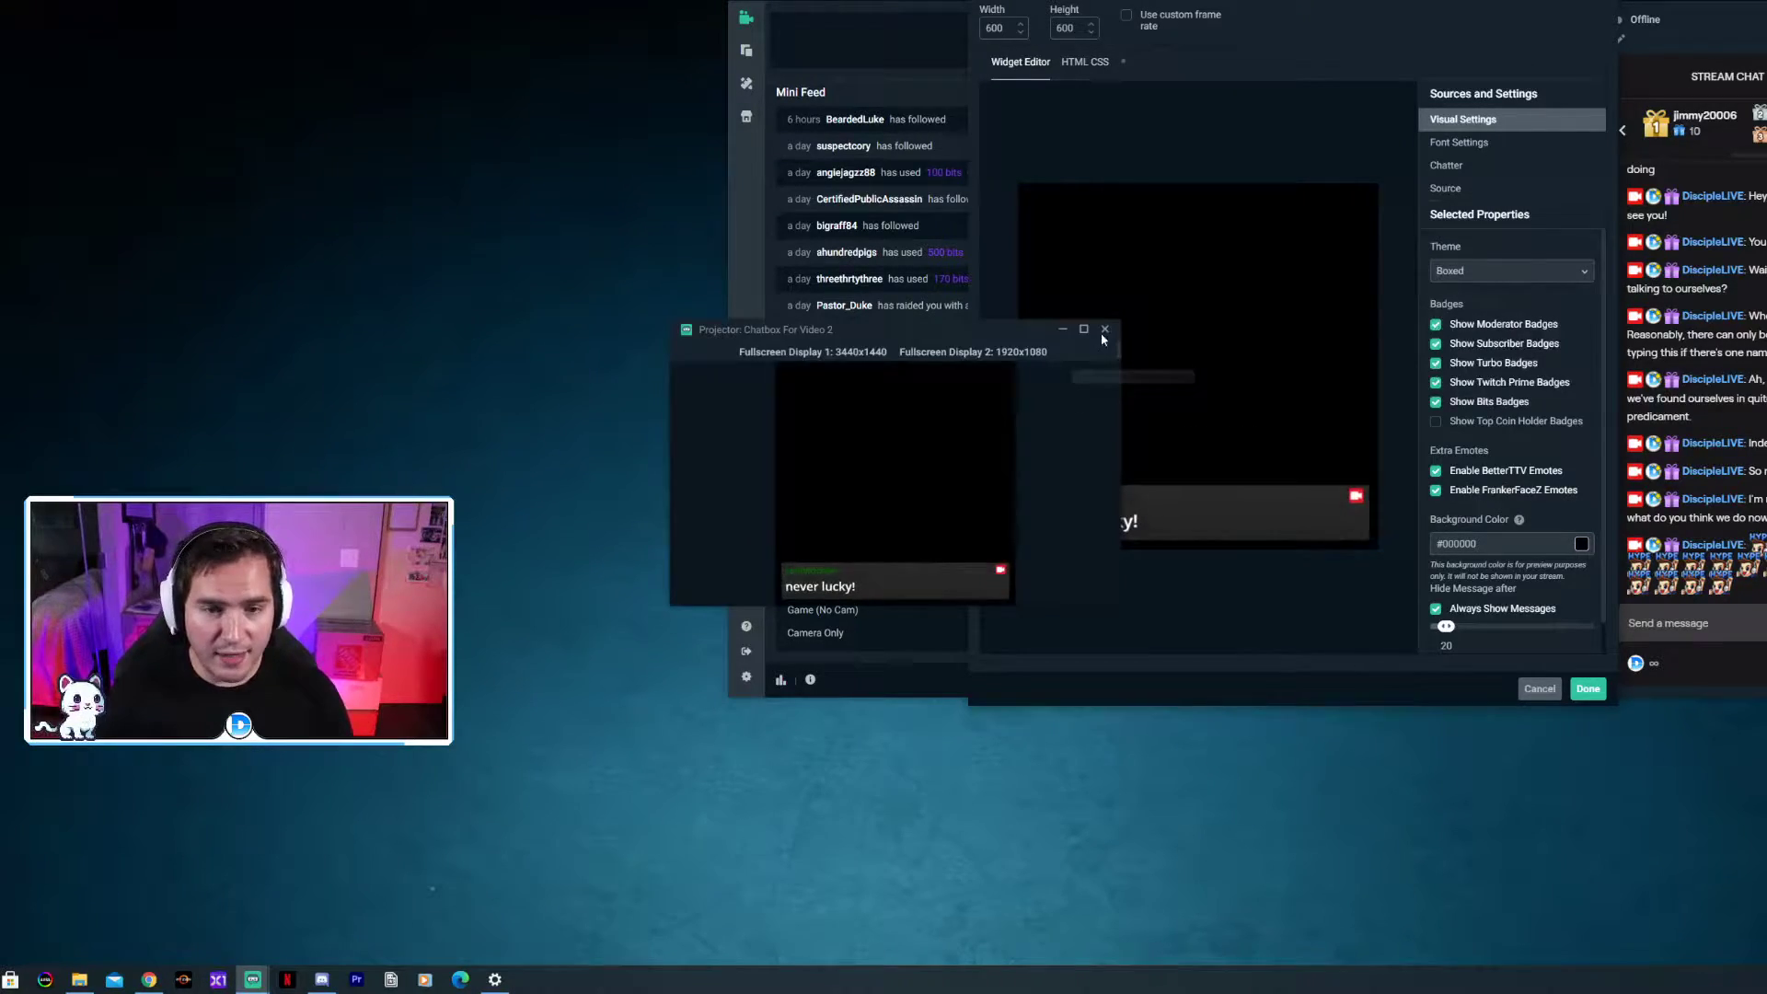
{"action": "left_click", "coordinate": [1104, 329]}
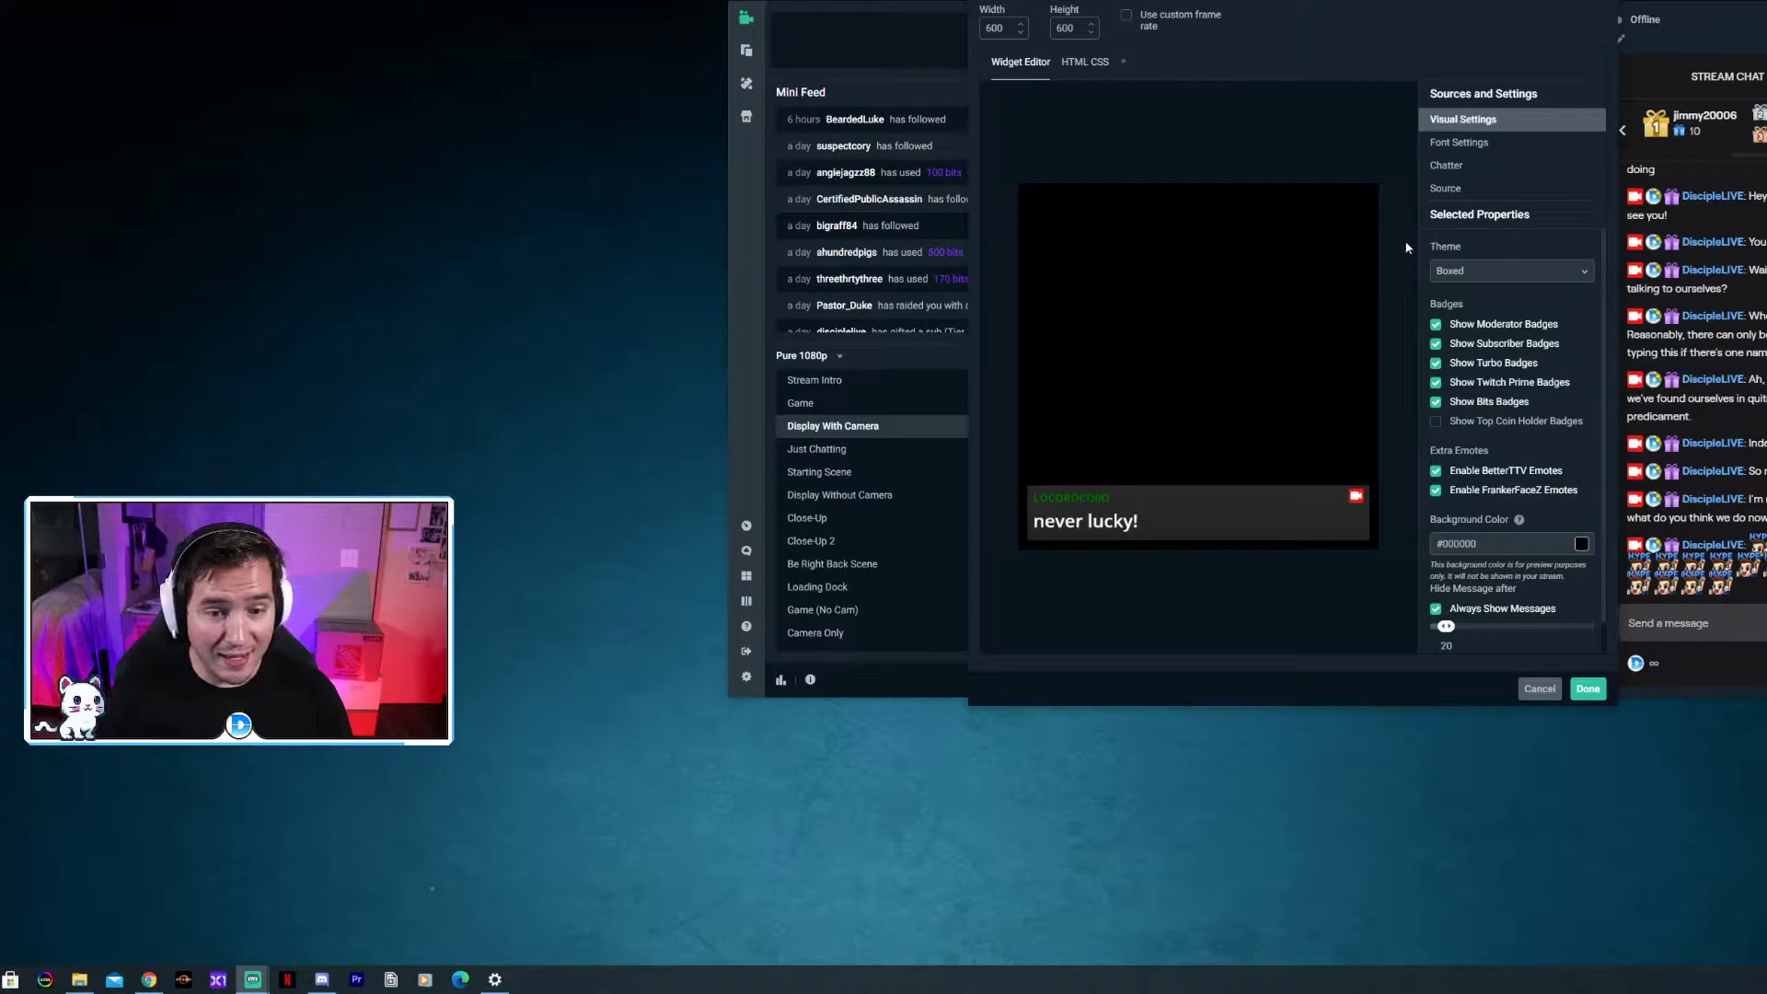
{"action": "left_click", "coordinate": [1528, 274]}
{"action": "left_click", "coordinate": [1495, 362]}
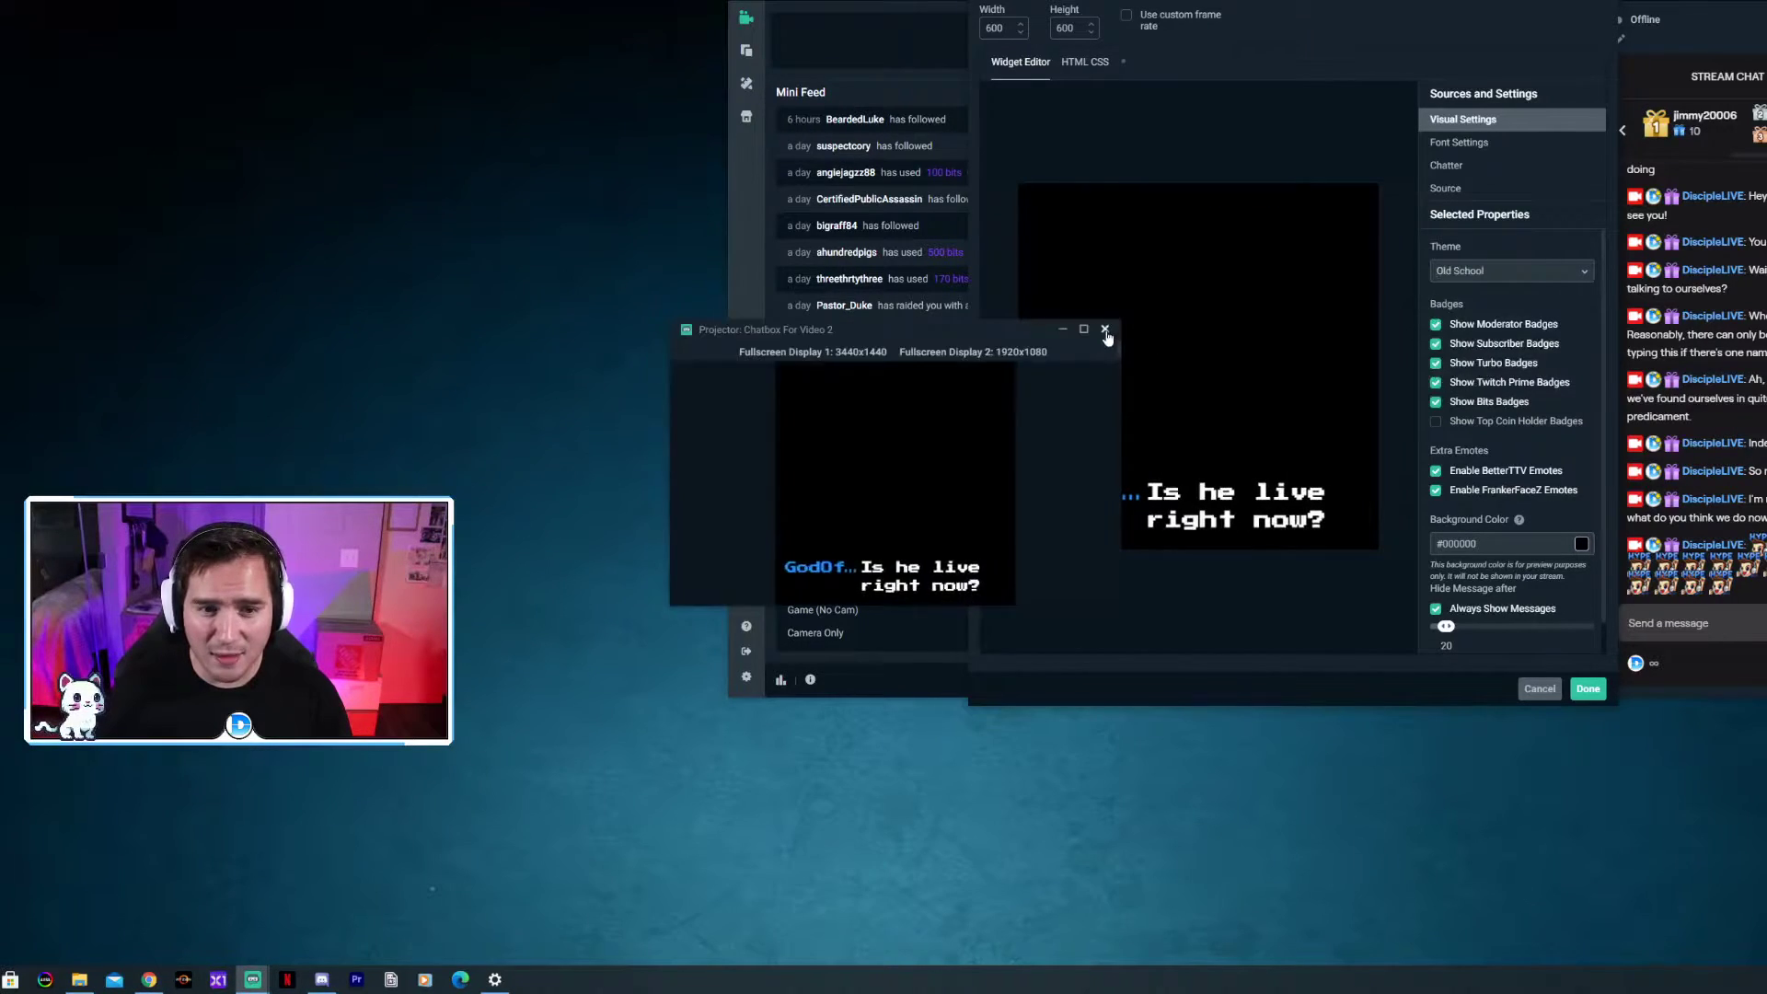
{"action": "left_click", "coordinate": [1112, 330]}
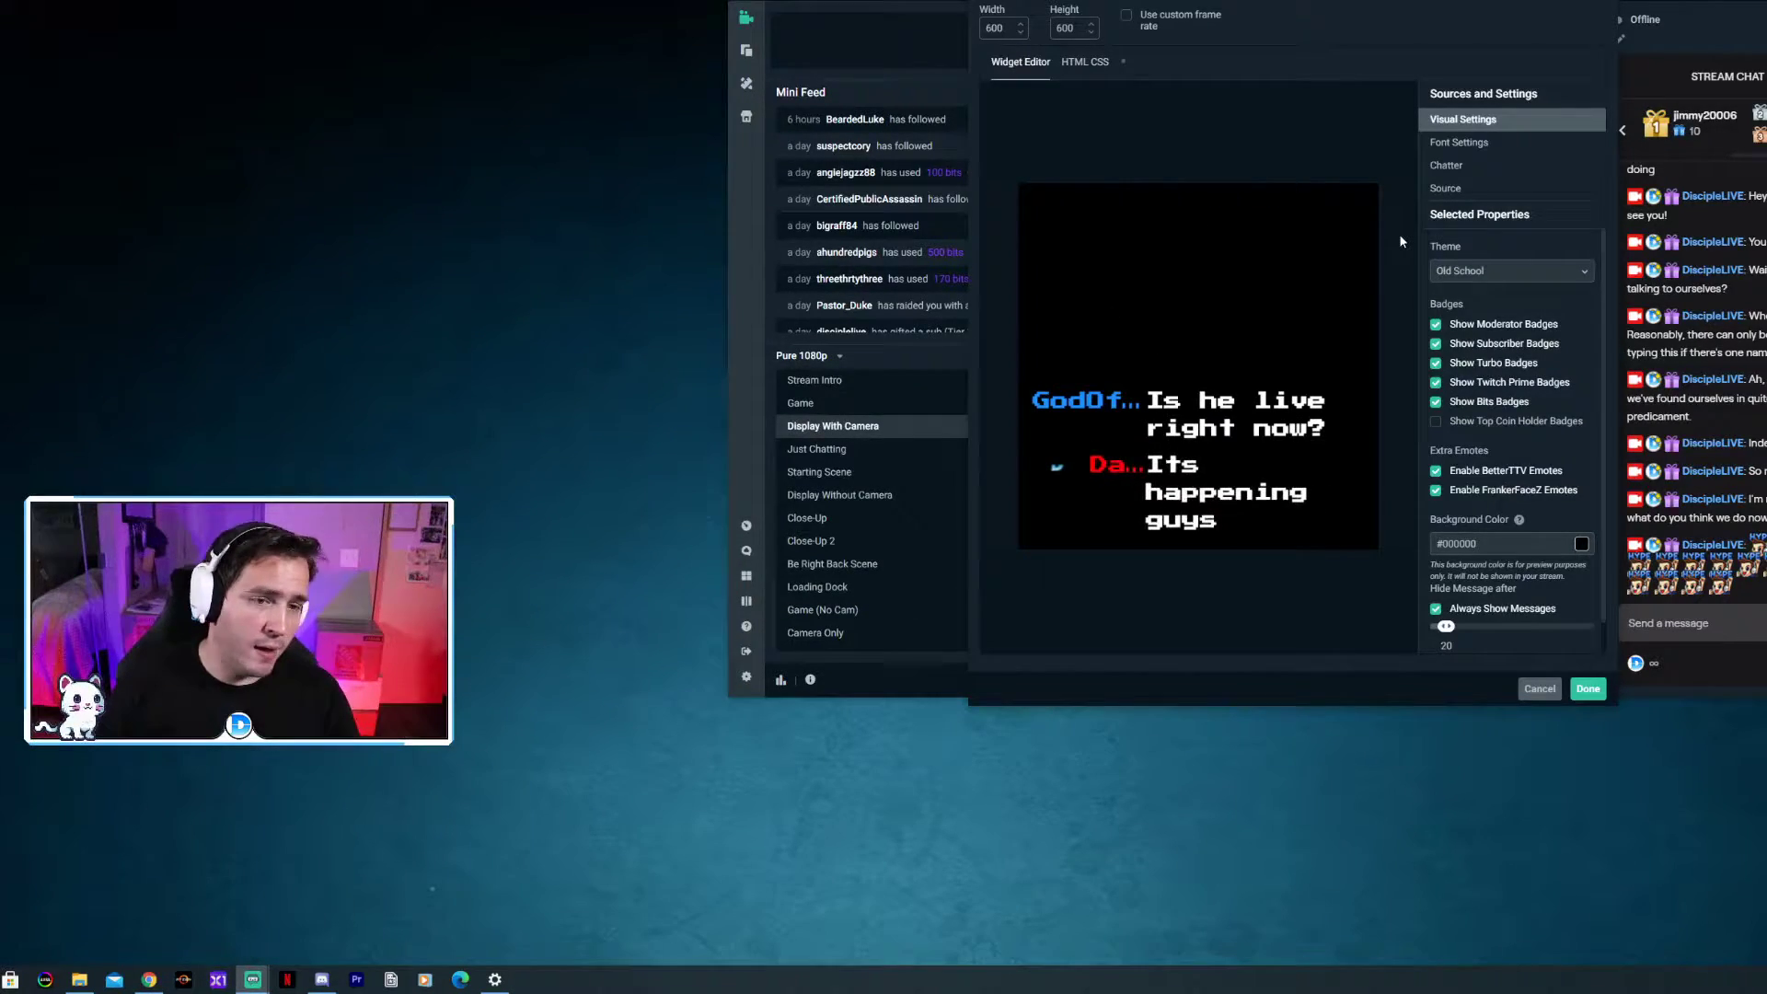
Return the chat theme to Twitch and show its font settings (white #FFFFFF, size 30).
{"action": "left_click", "coordinate": [1473, 271]}
{"action": "left_click", "coordinate": [1476, 340]}
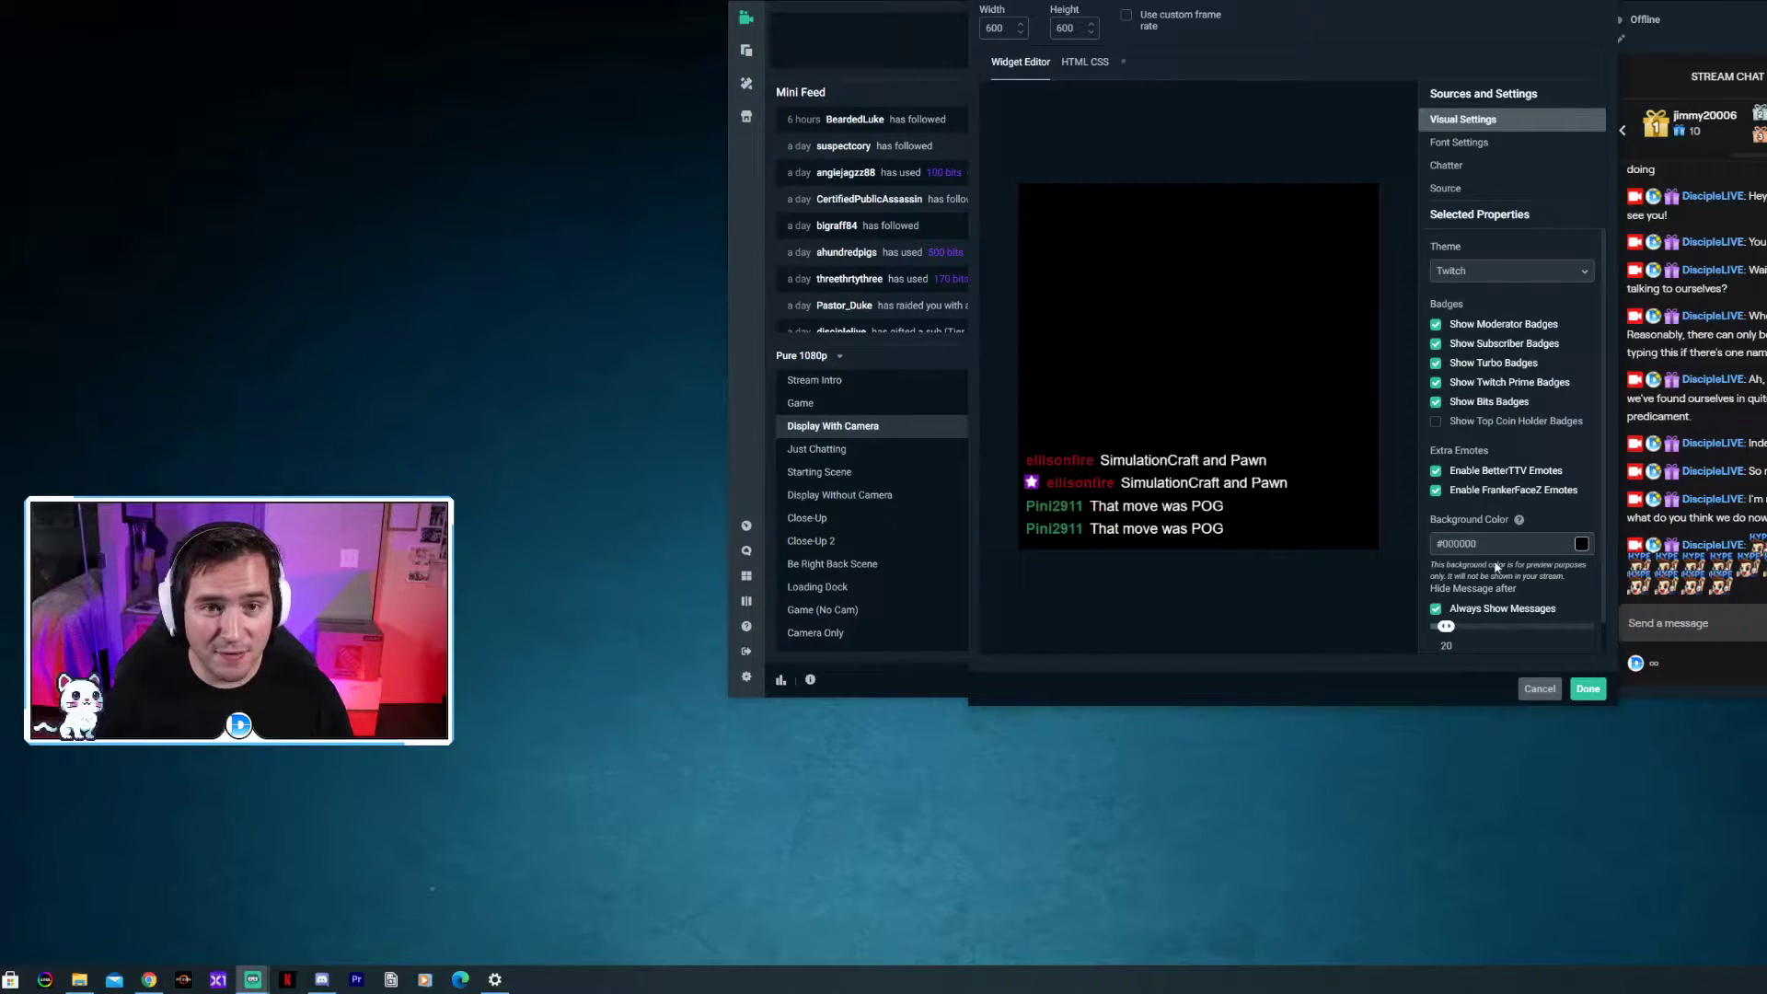
{"action": "left_click", "coordinate": [1459, 142]}
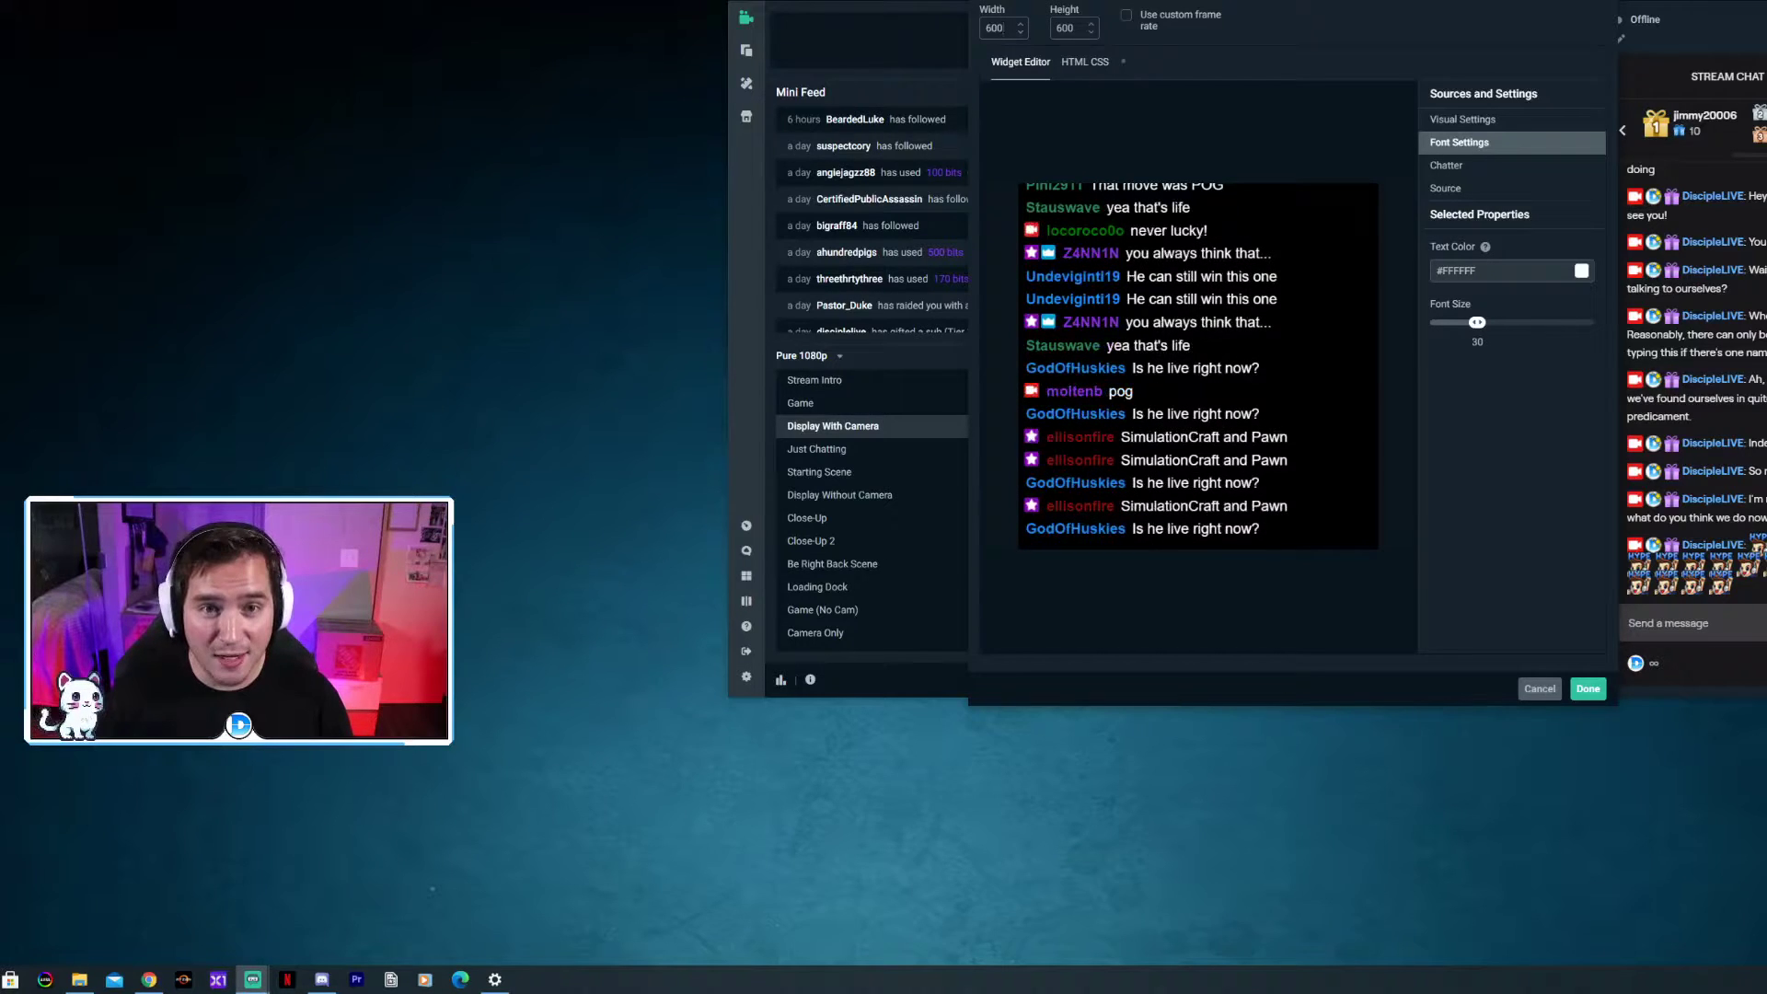
Resize the chatbox widget to width 400 and height 800 and save its settings.
{"action": "double_click", "coordinate": [995, 28]}
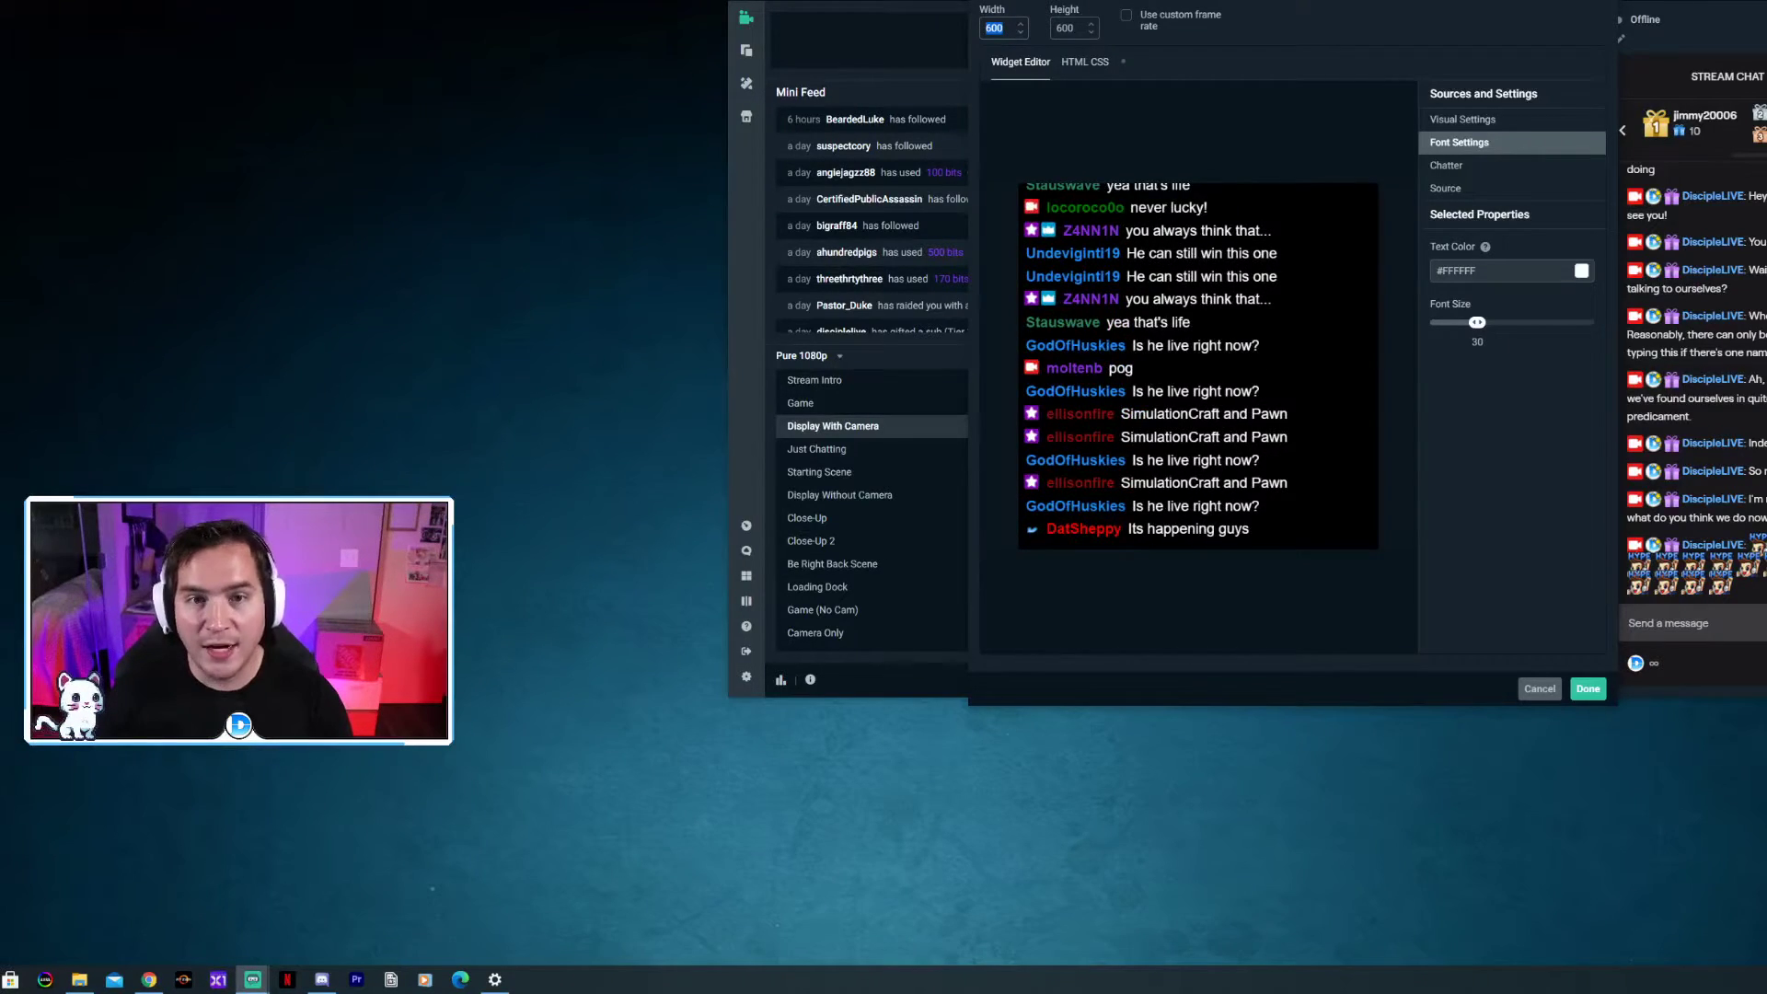
{"action": "type", "text": "400"}
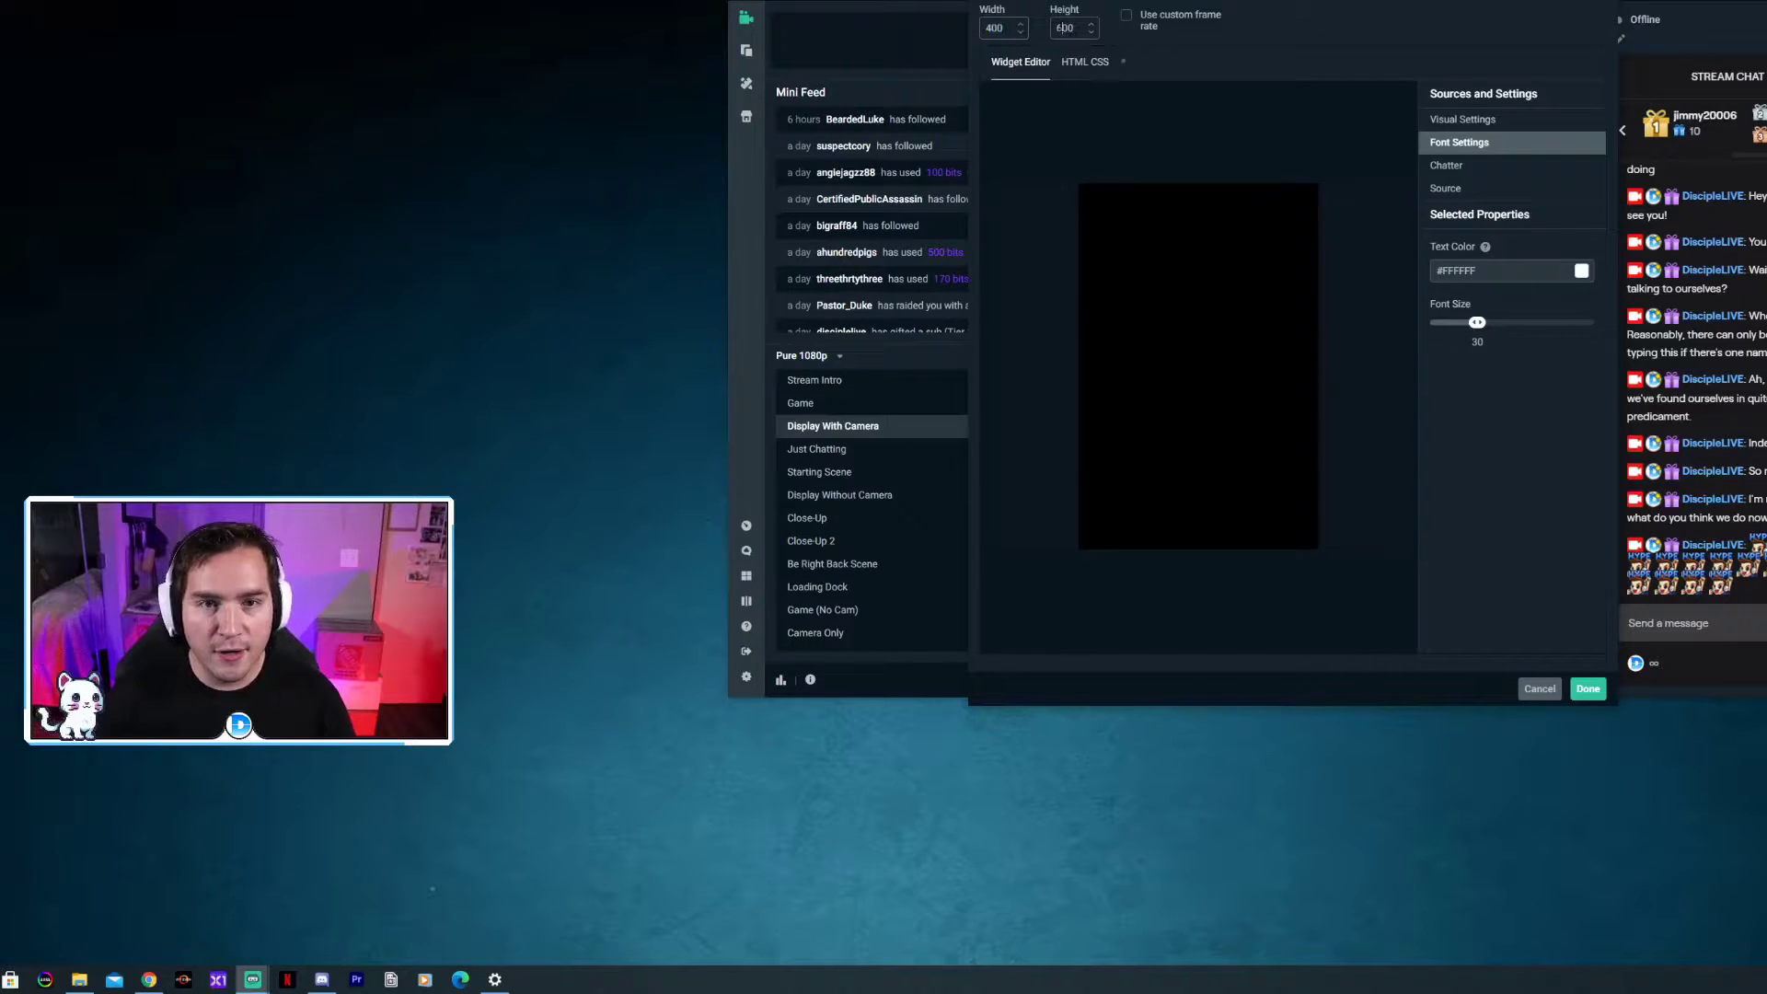
{"action": "double_click", "coordinate": [1060, 27]}
{"action": "key", "text": "BackSpace"}
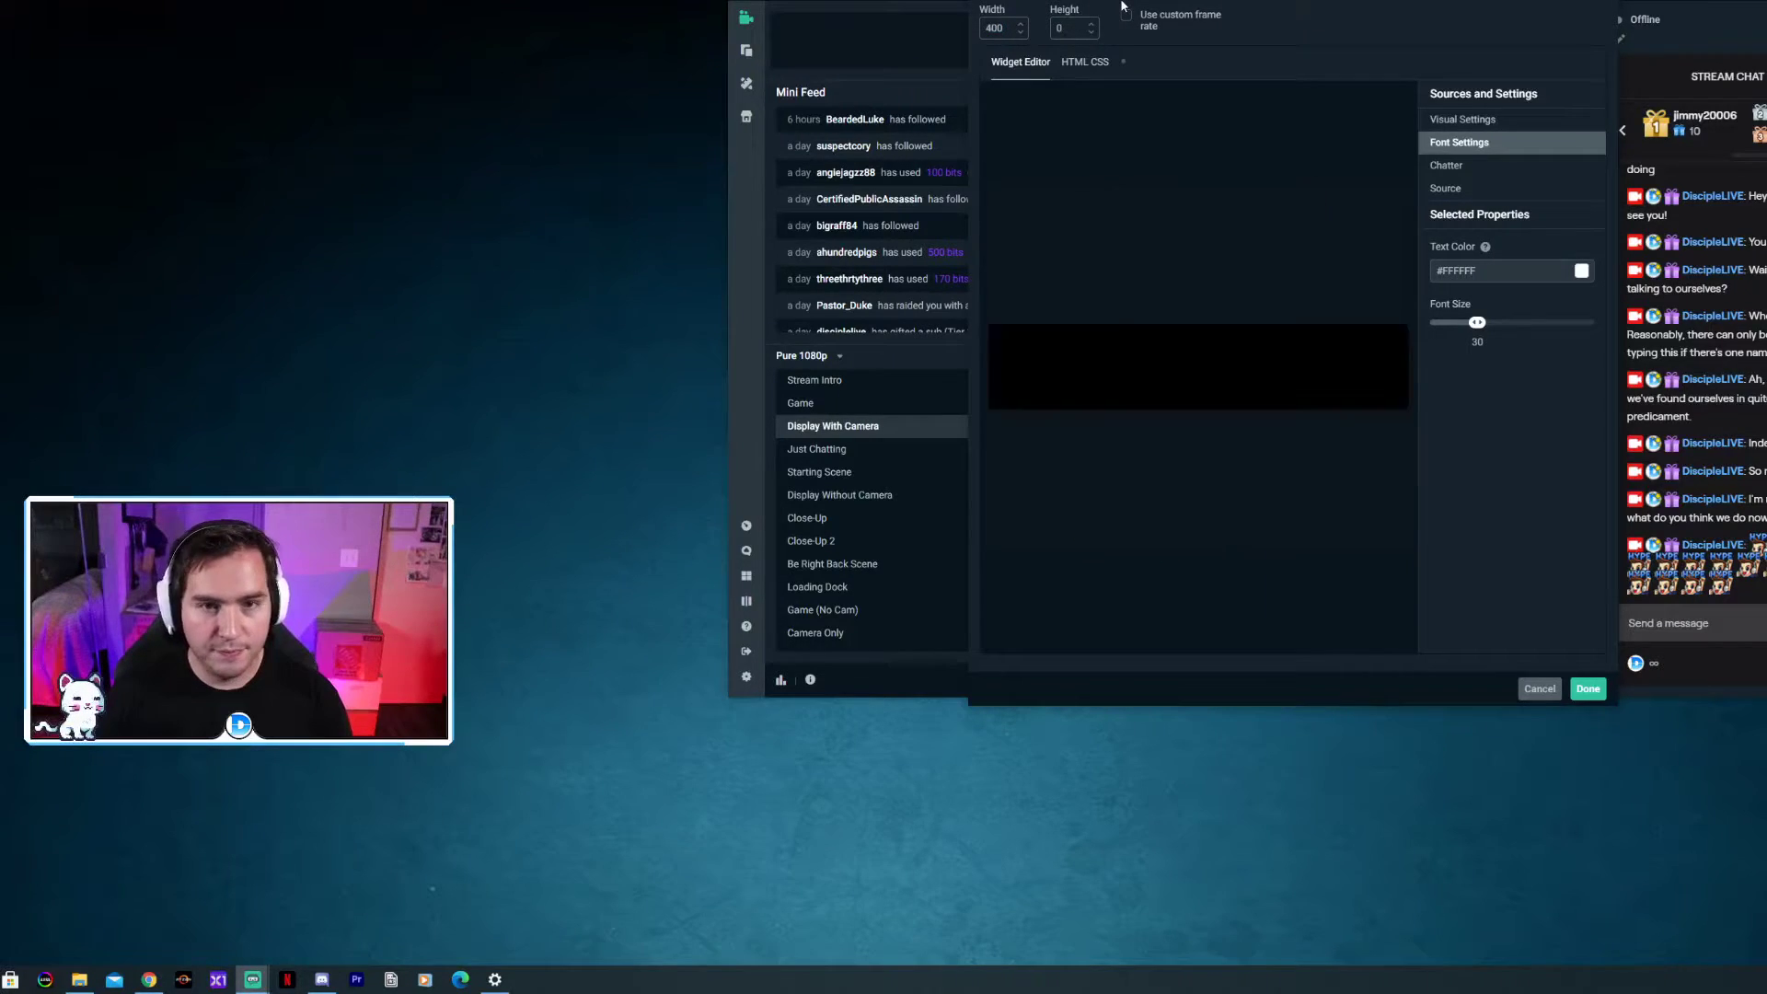
{"action": "type", "text": "800"}
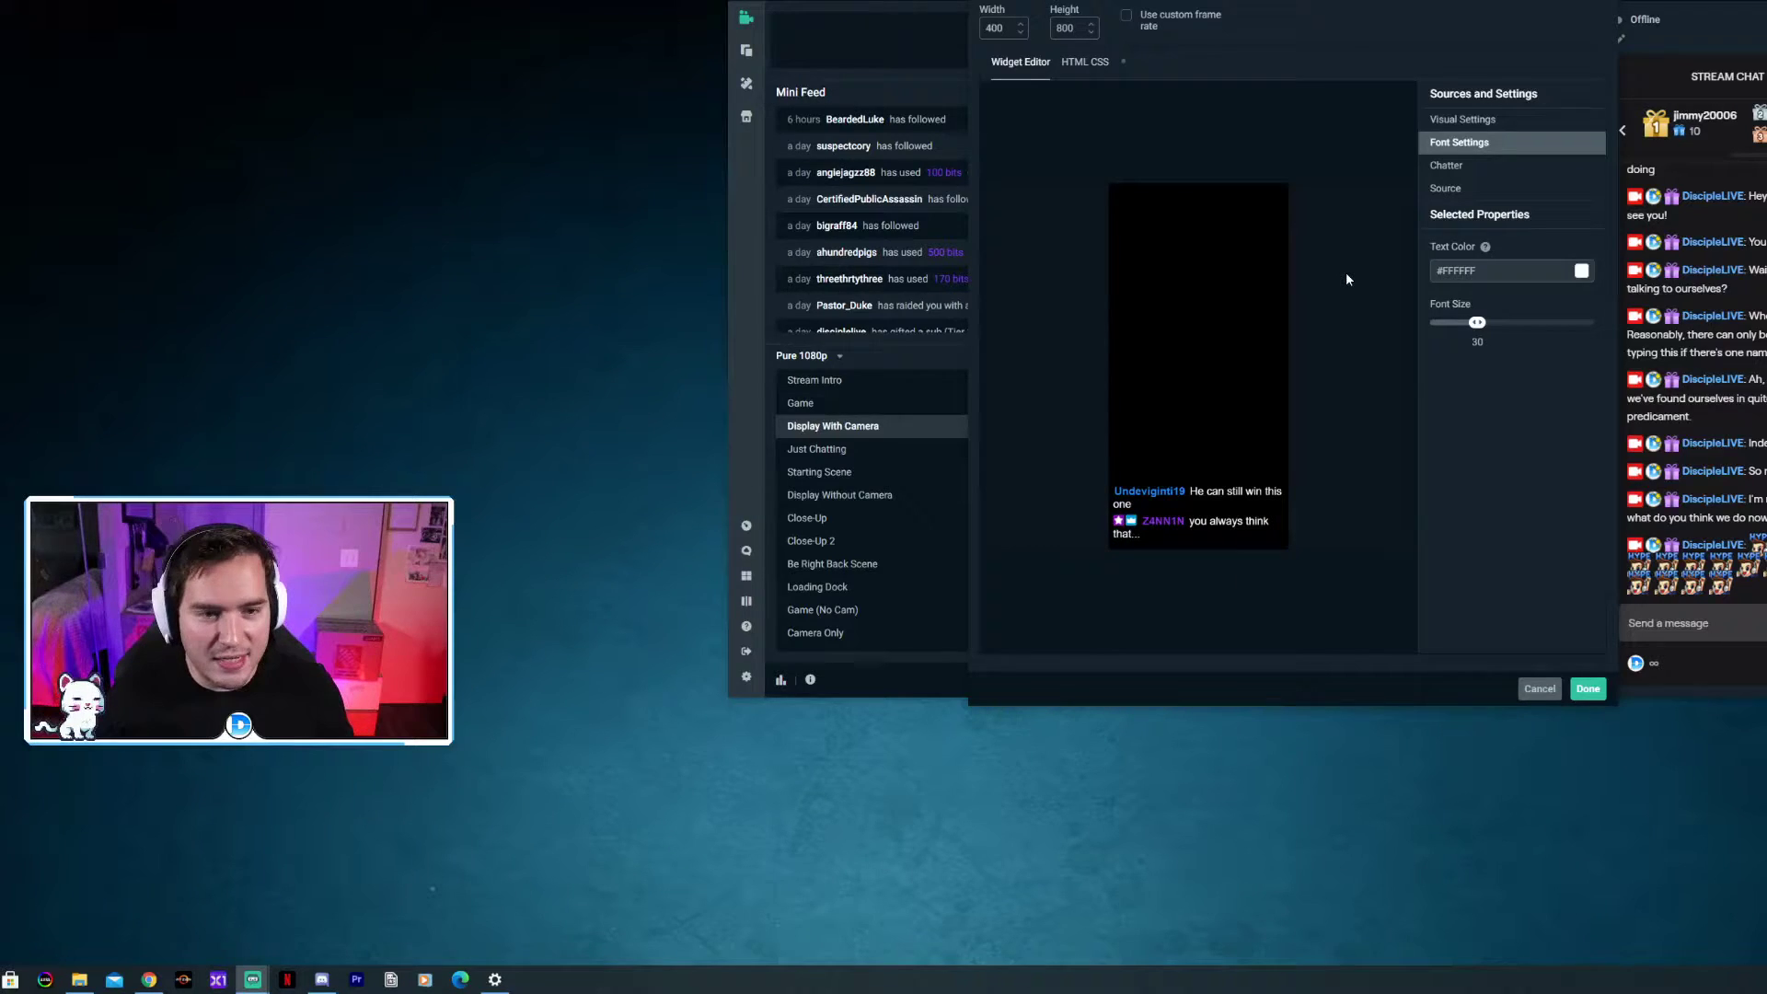
{"action": "left_click", "coordinate": [1589, 694]}
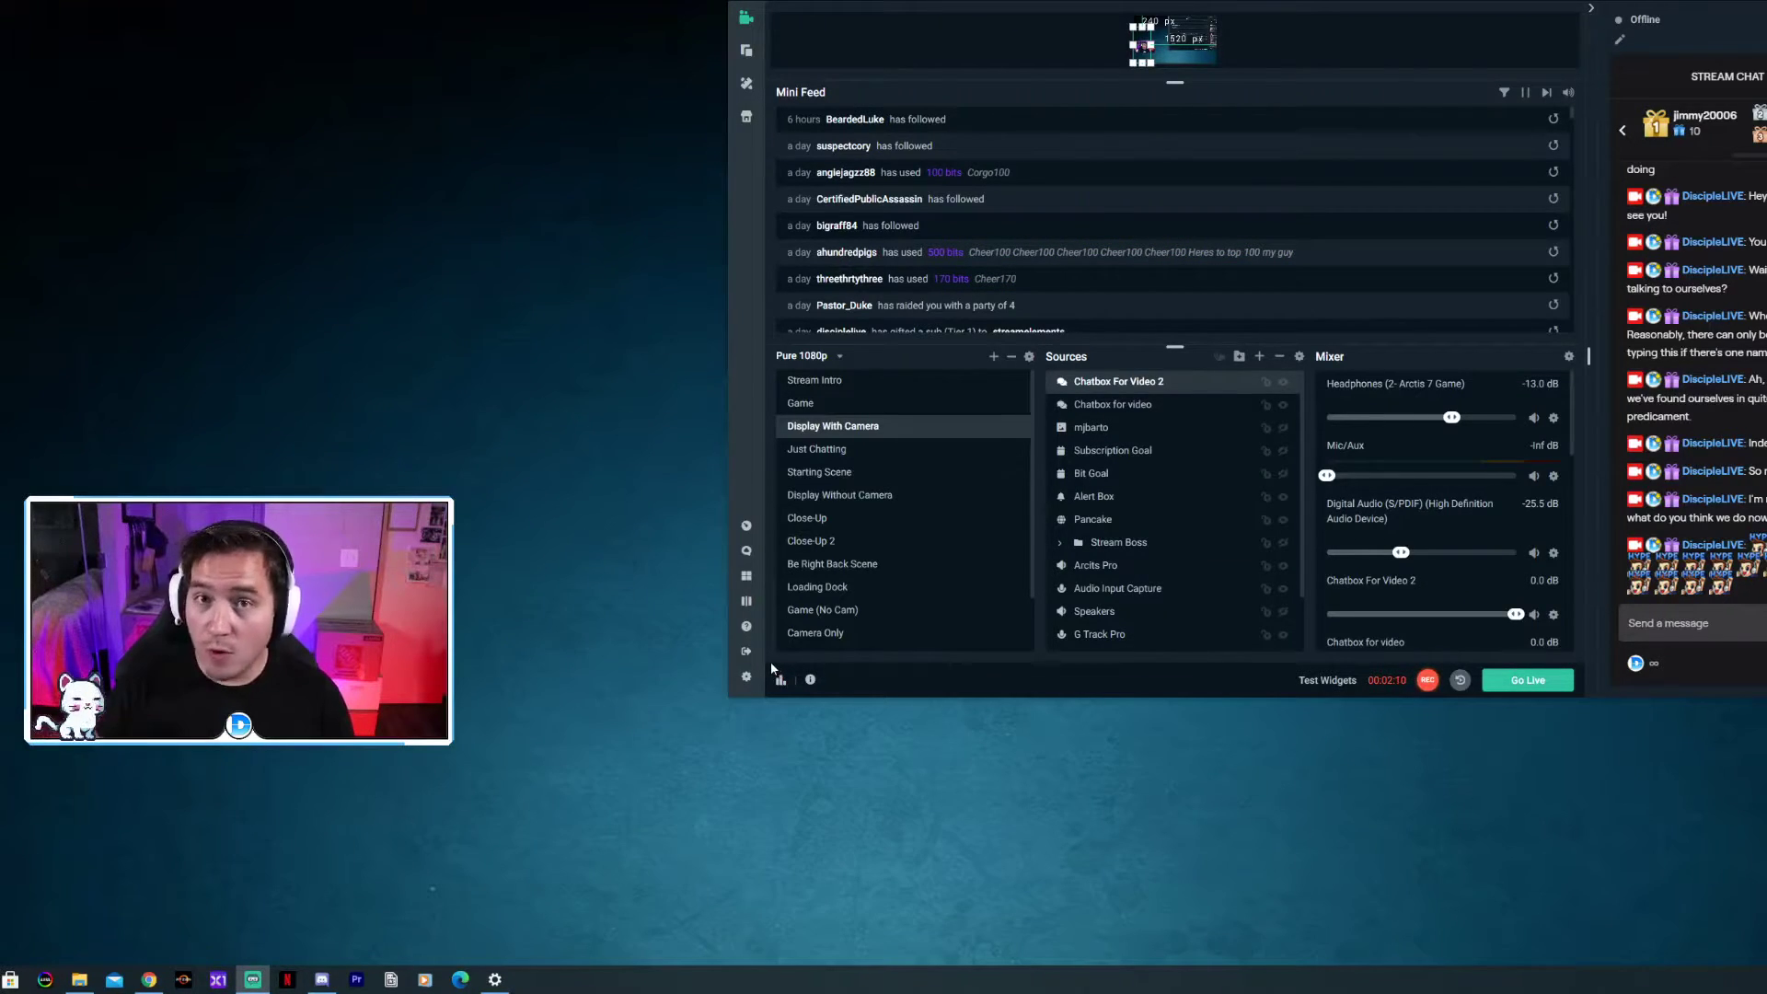
{"action": "left_click", "coordinate": [150, 981]}
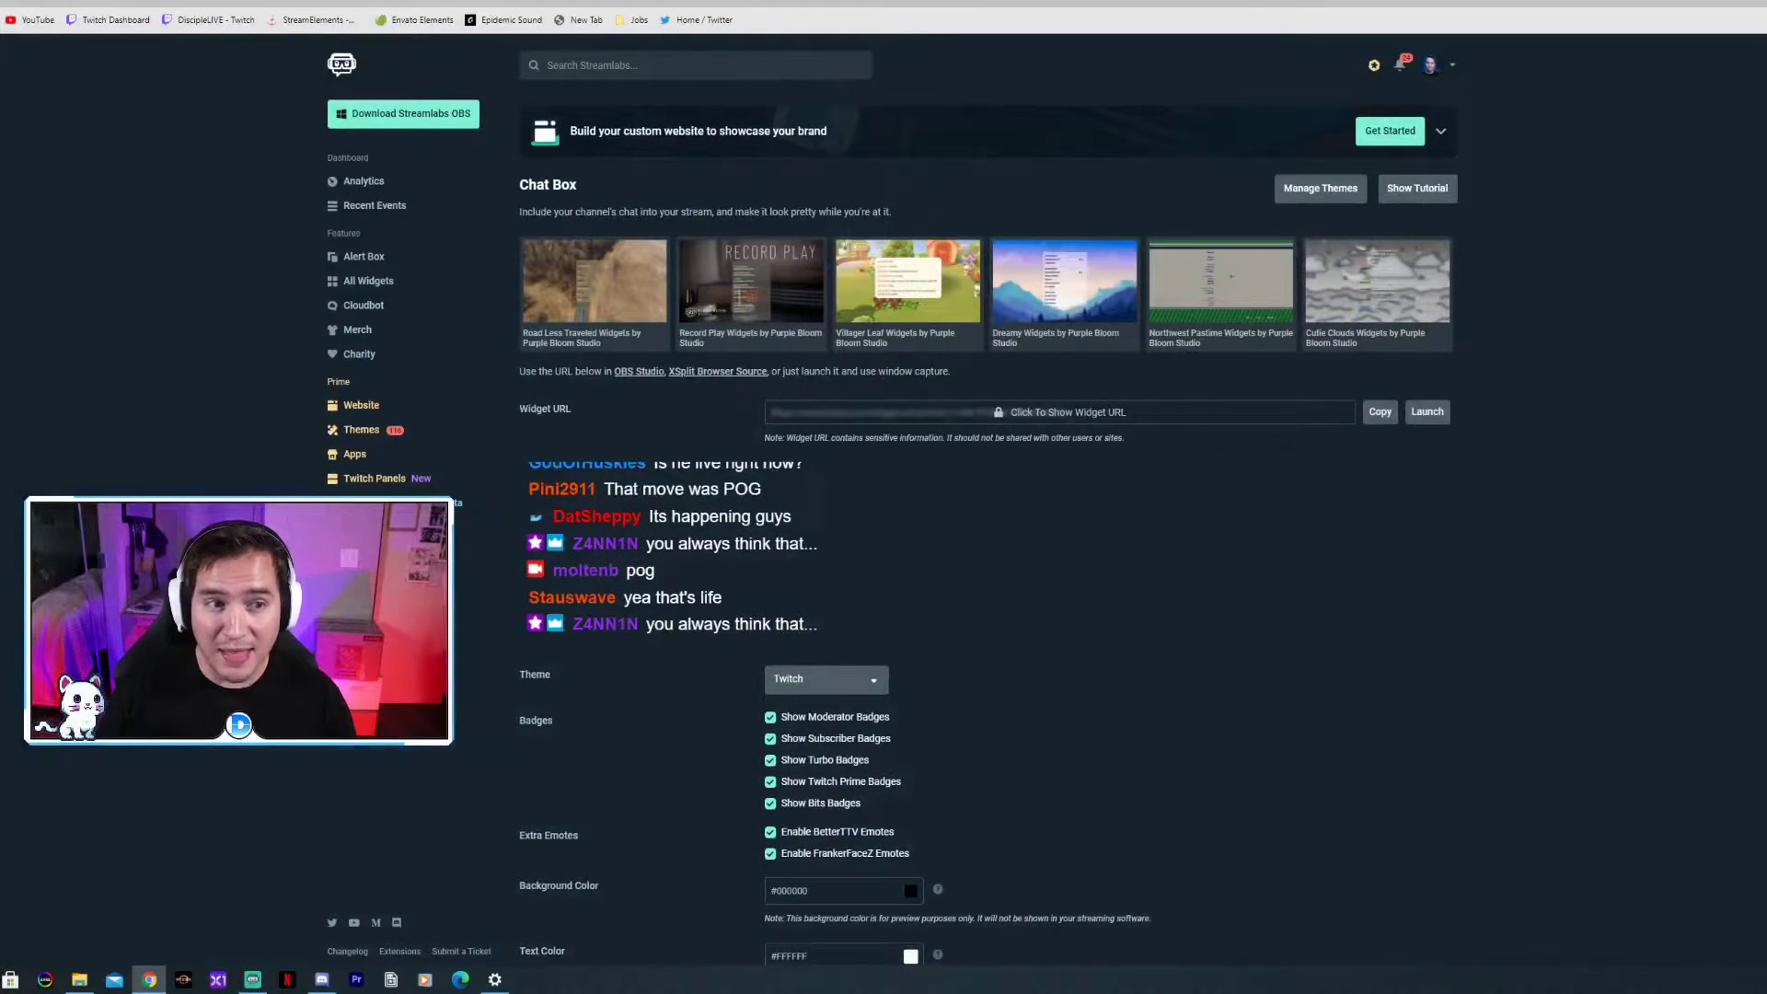
{"action": "left_click", "coordinate": [366, 280]}
{"action": "left_click", "coordinate": [1220, 276]}
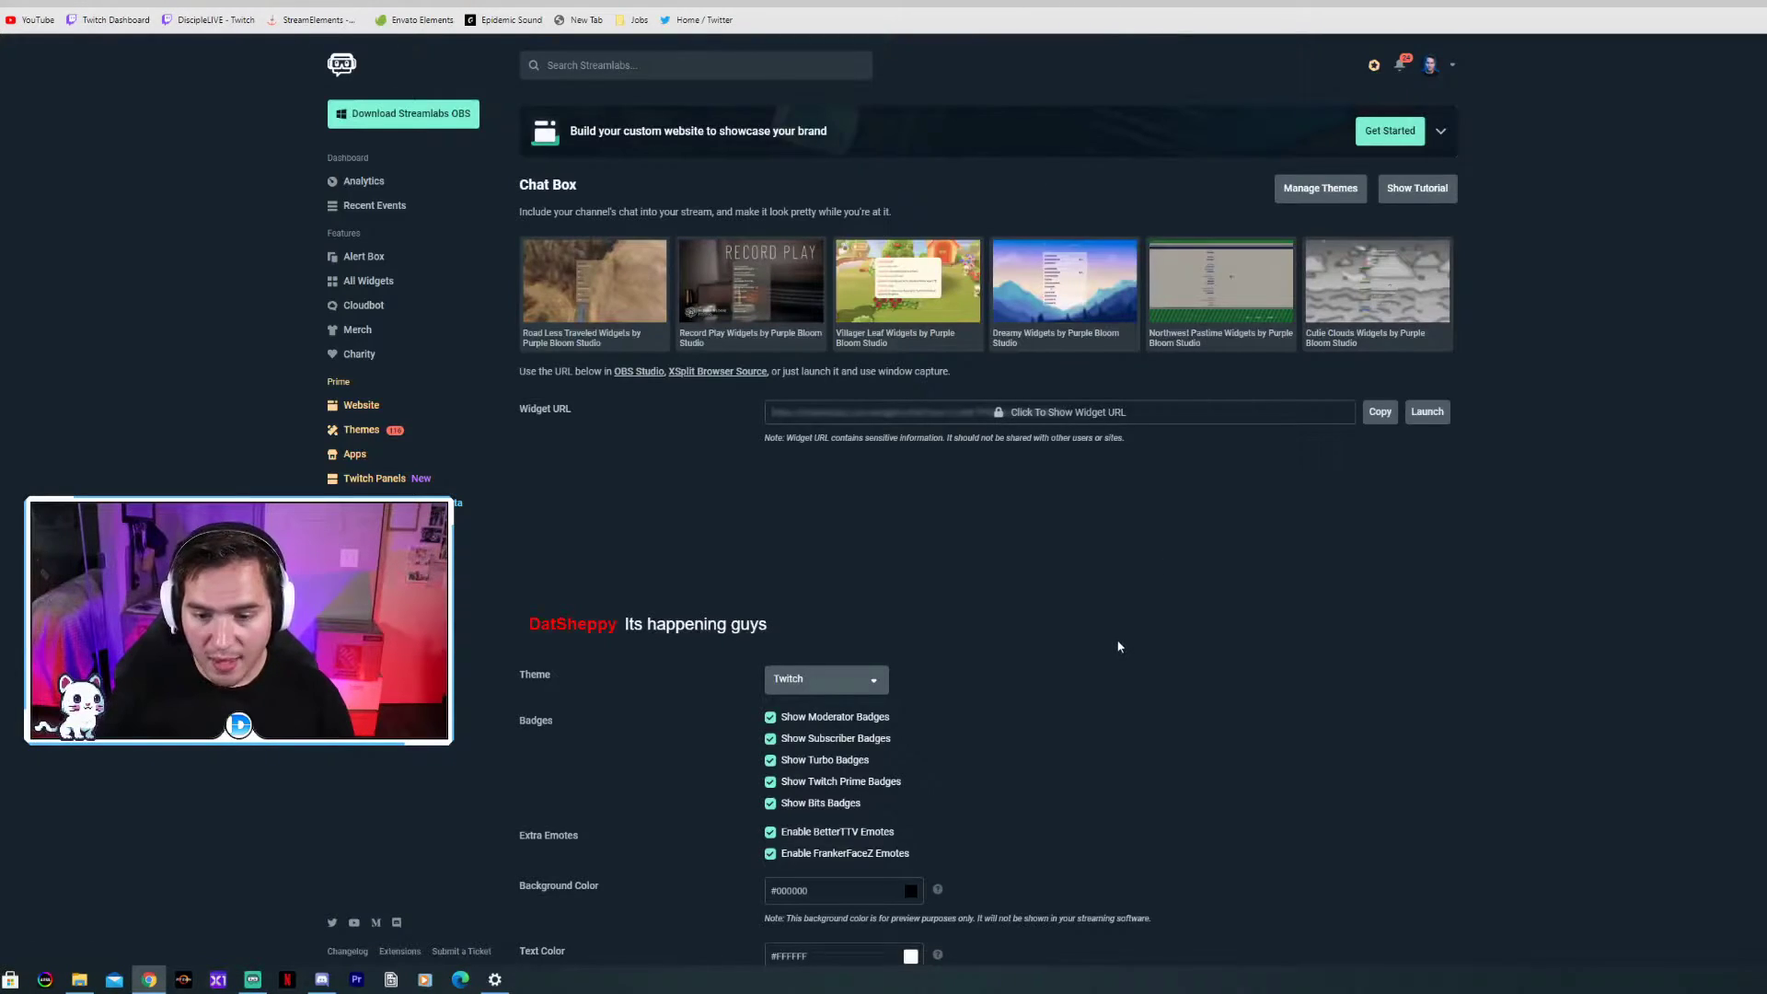
{"action": "scroll", "coordinate": [1116, 642], "scroll_direction": "down", "scroll_amount": 2}
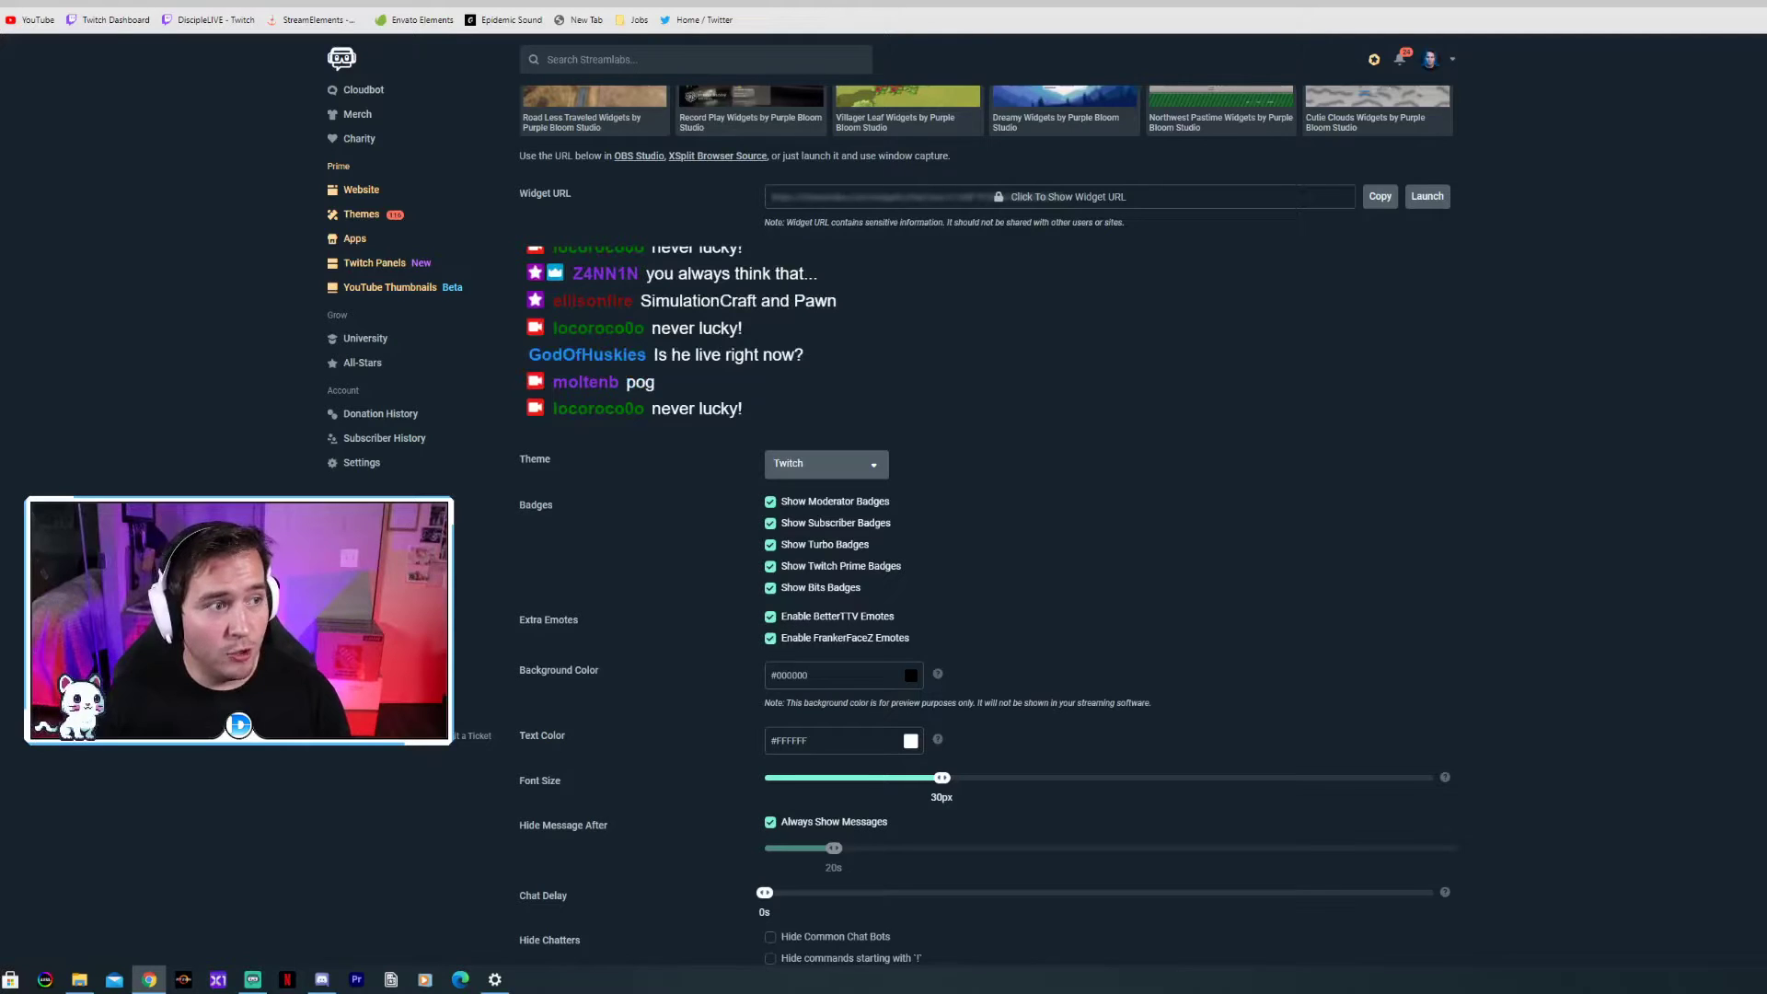
{"action": "key", "text": "alt+Tab"}
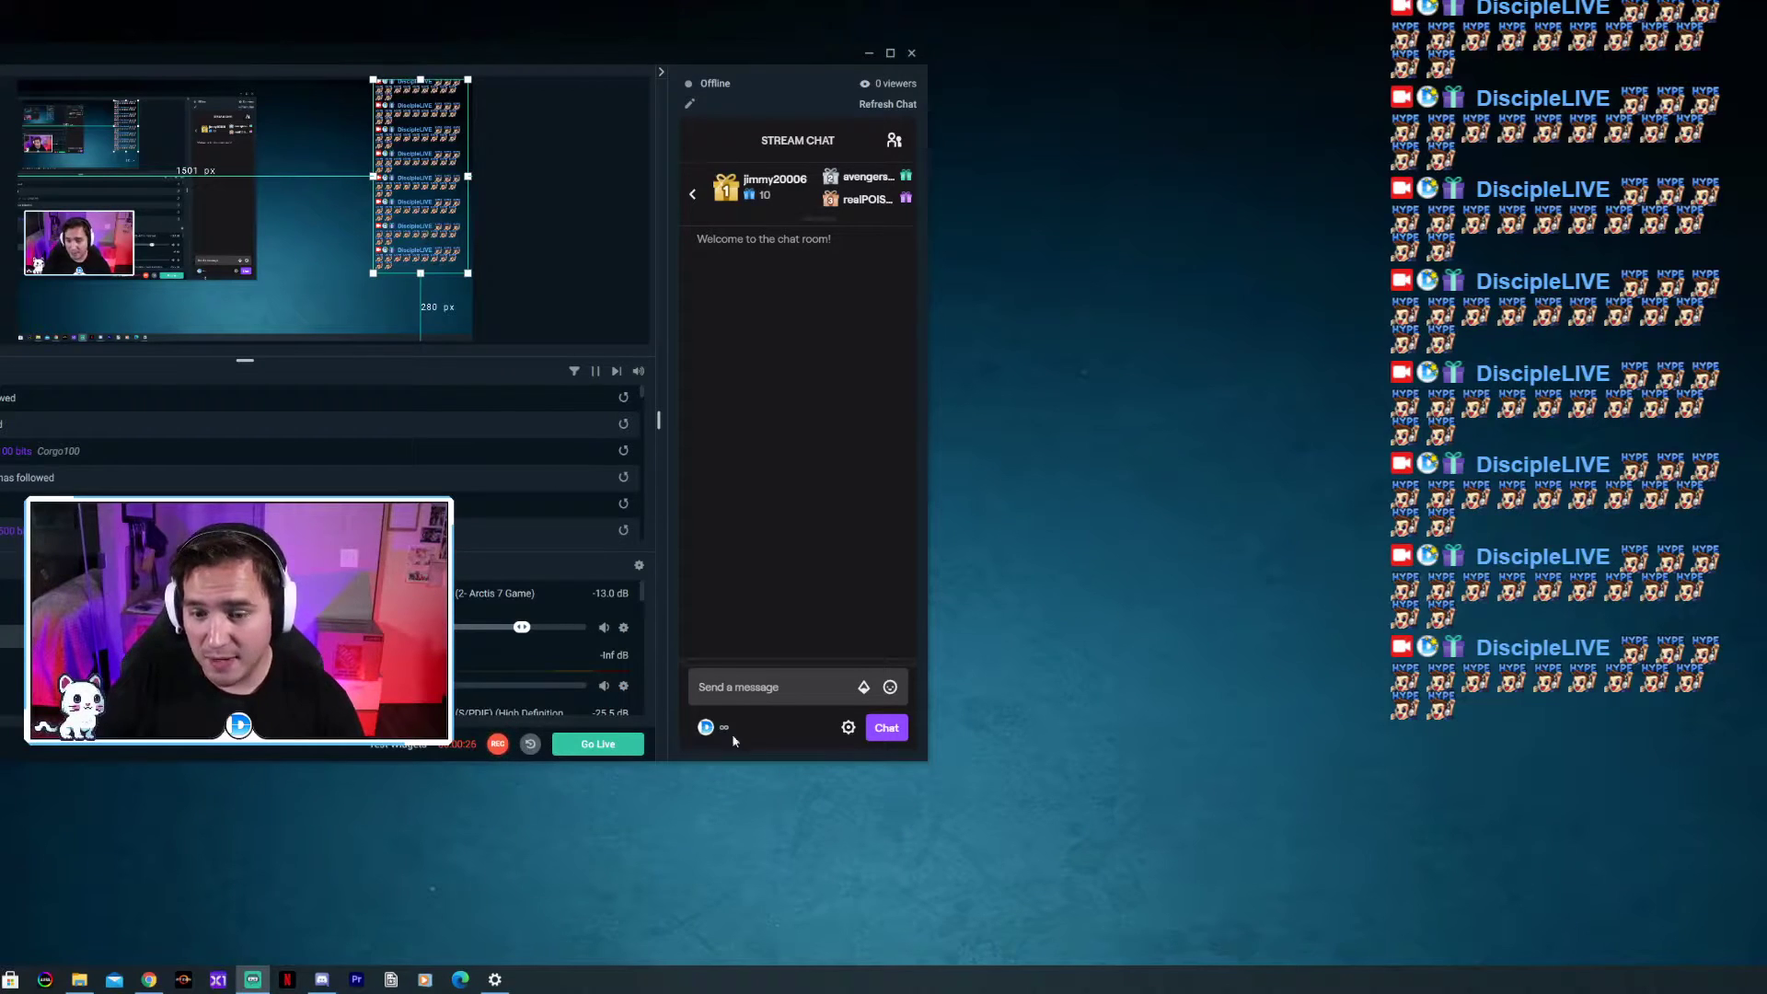
Send the test message 'Hello, How Are You' in stream chat.
{"action": "left_click", "coordinate": [773, 687]}
{"action": "type", "text": "H"}
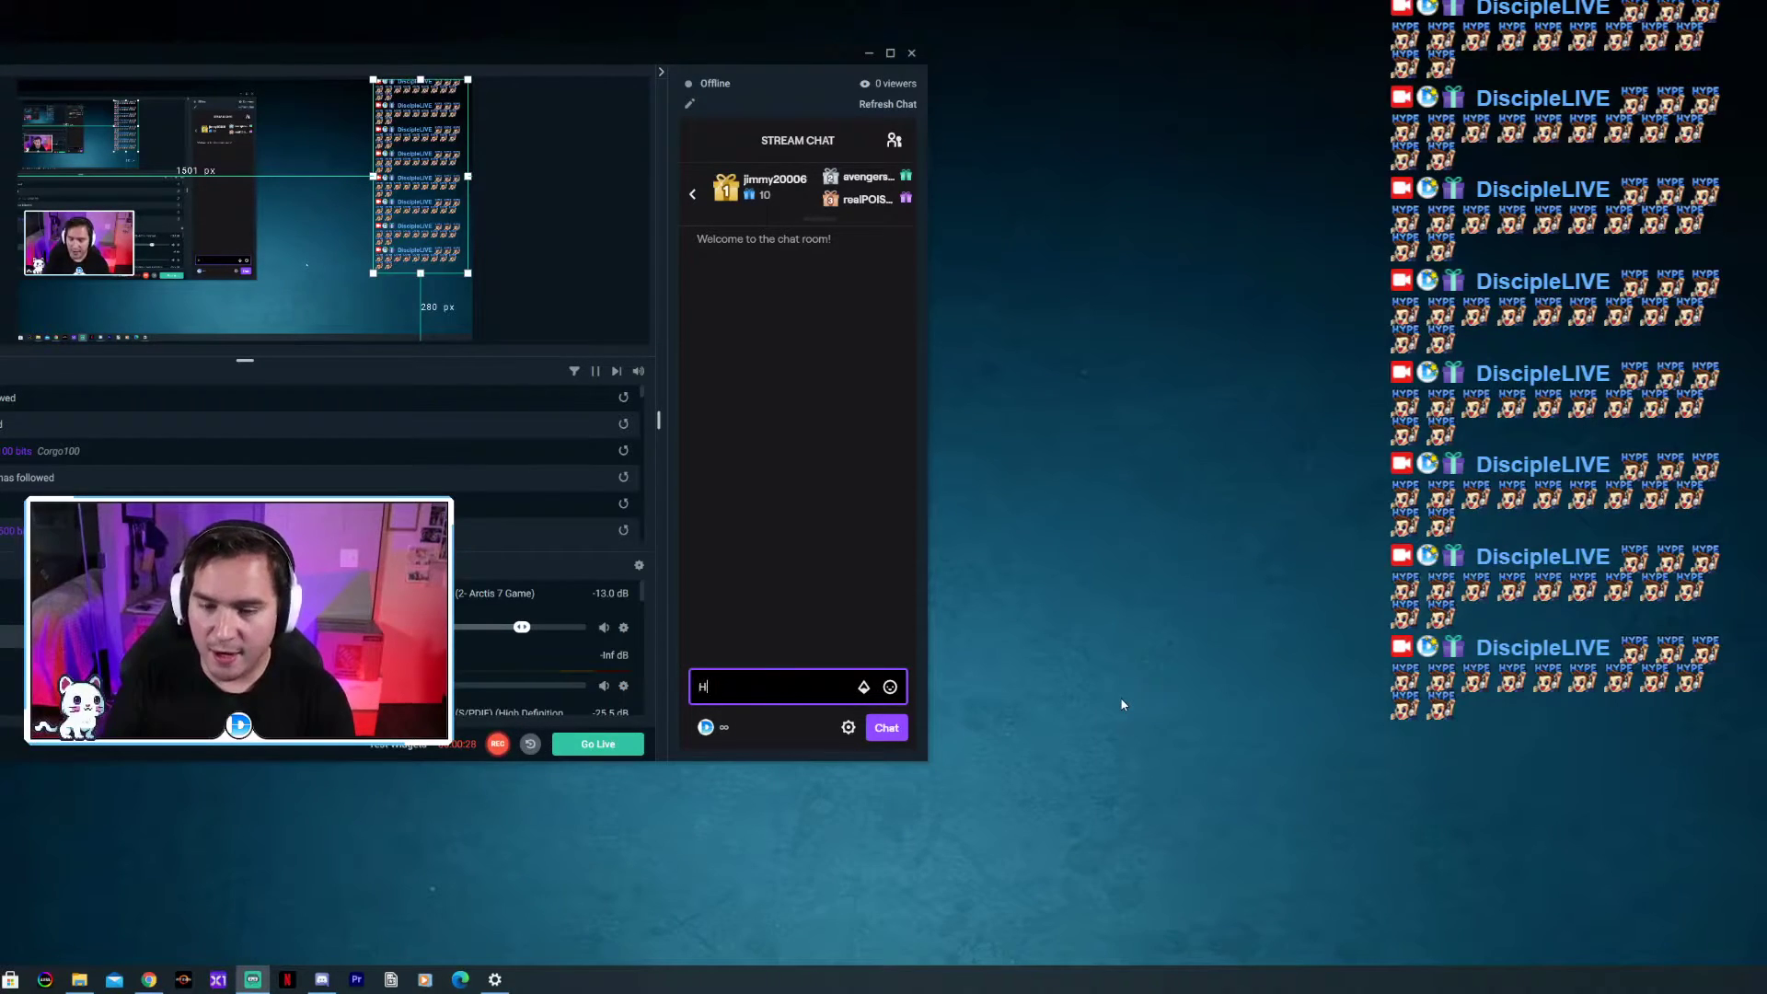
{"action": "type", "text": "ello, "}
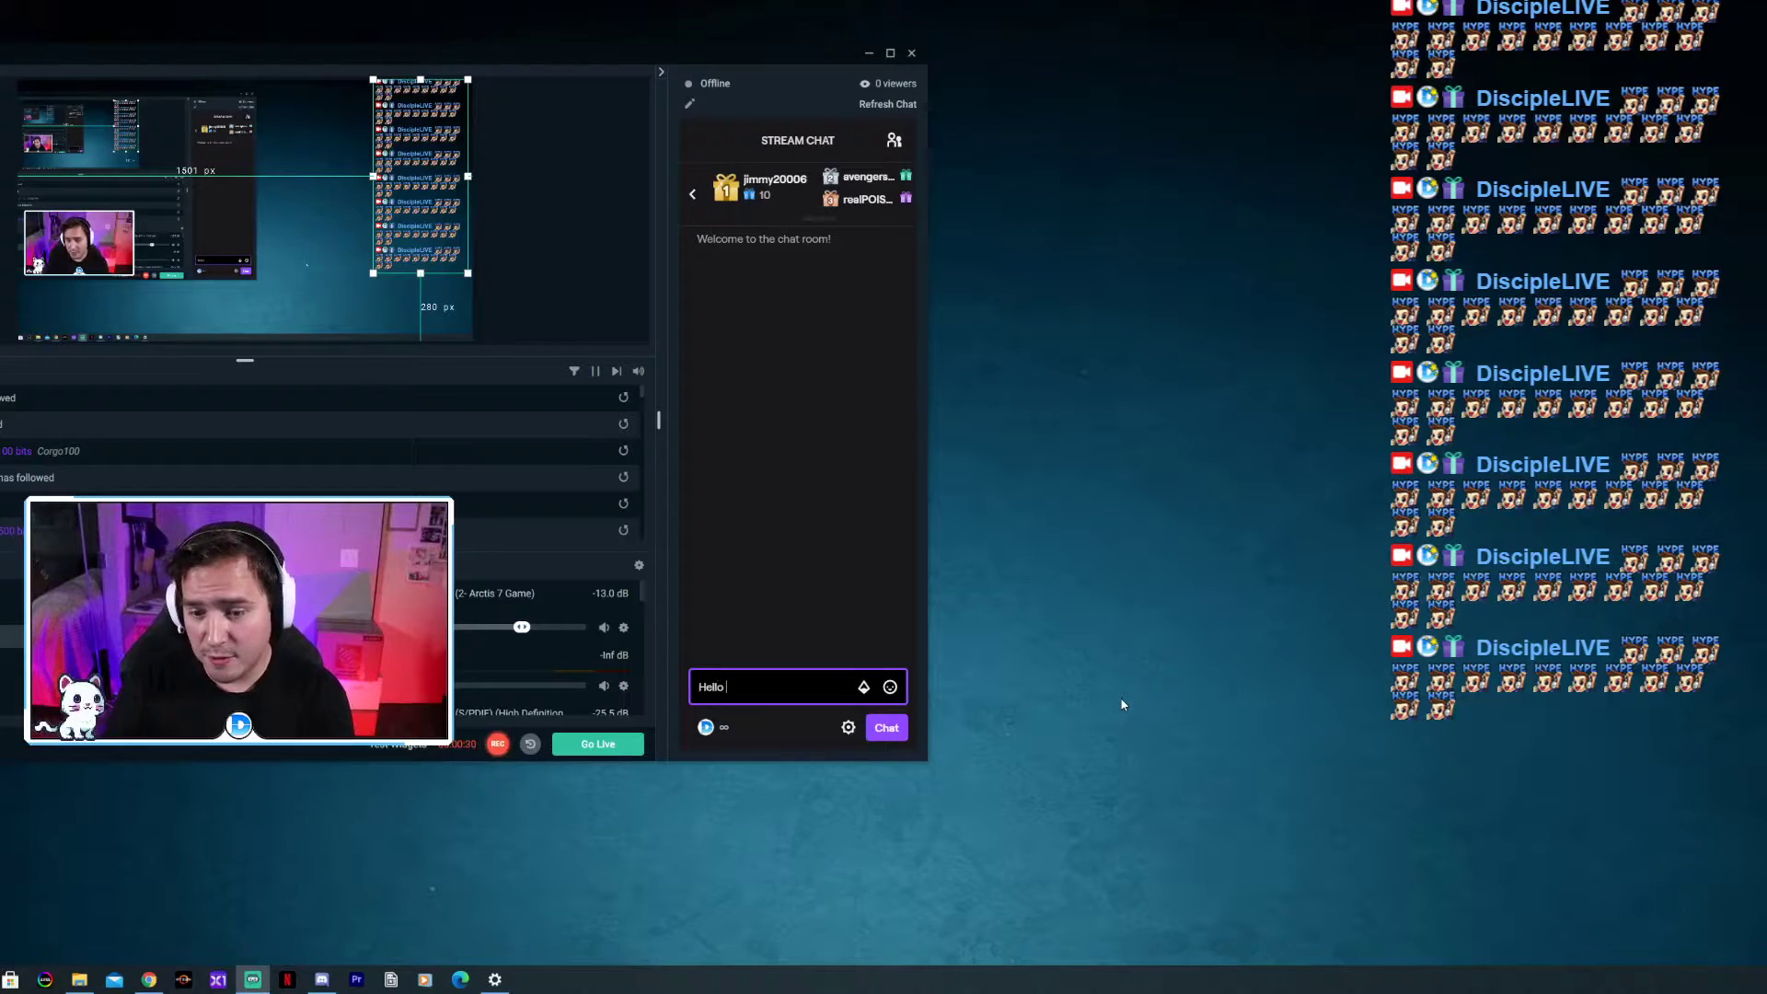
{"action": "type", "text": "How Are You"}
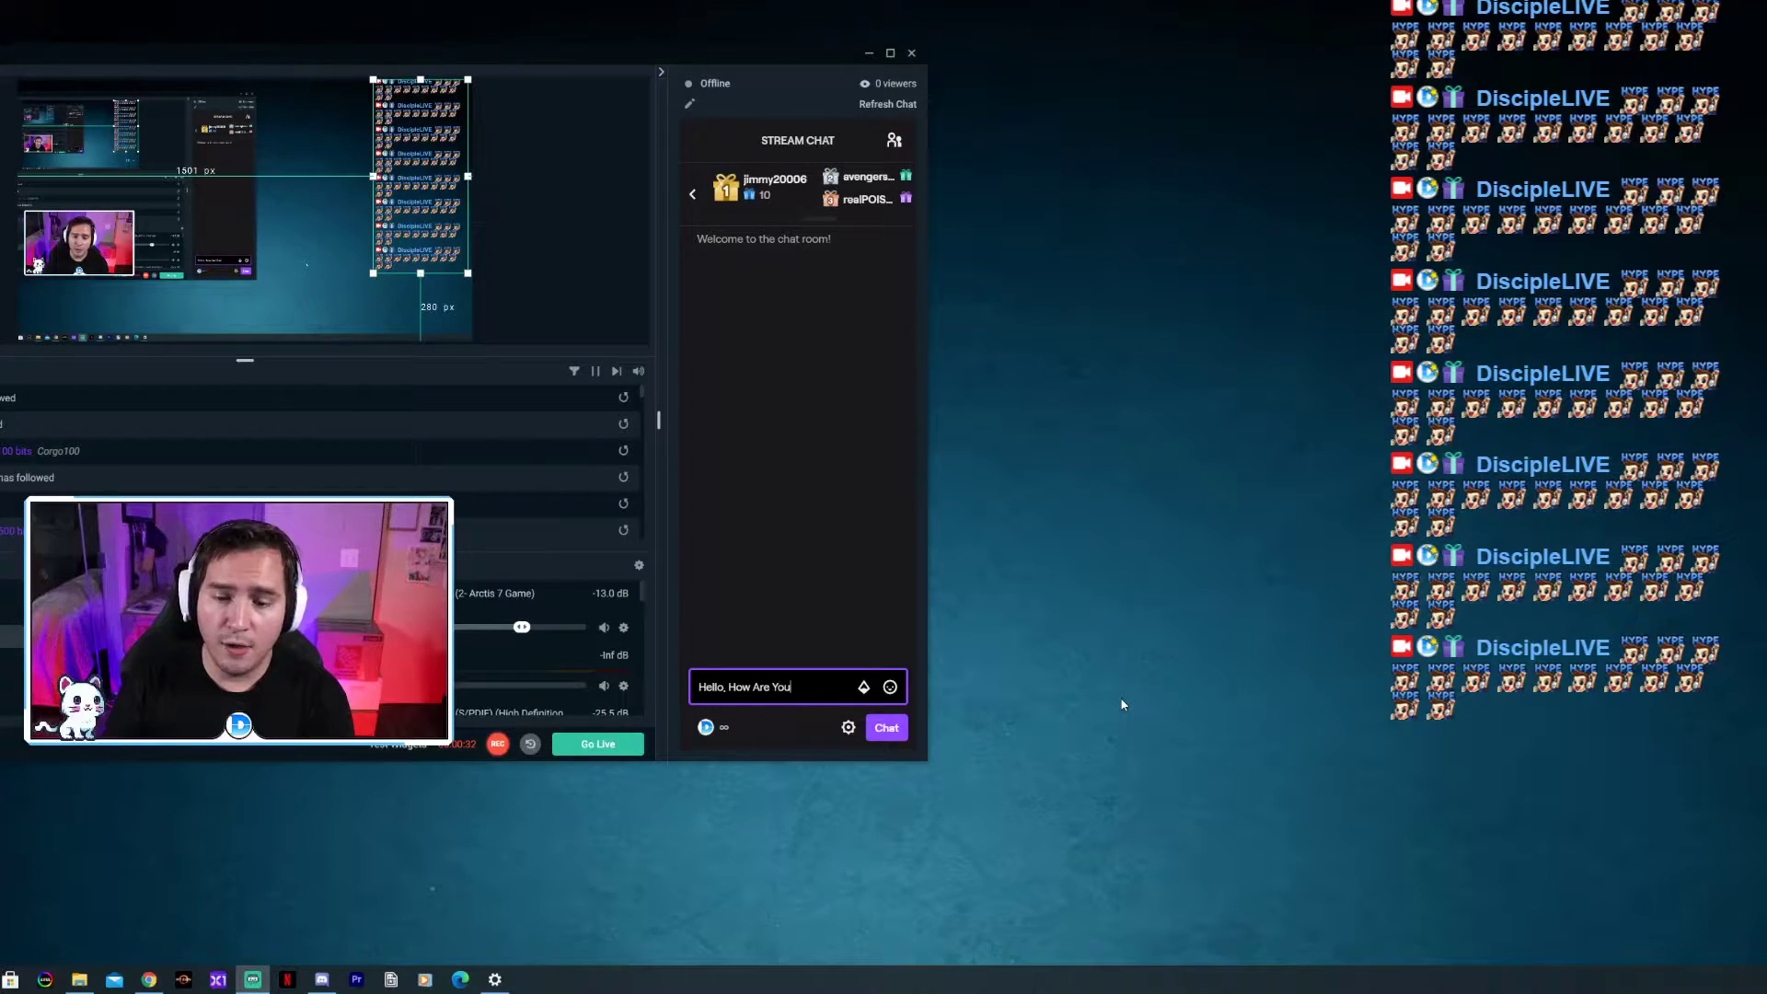
{"action": "key", "text": "Return"}
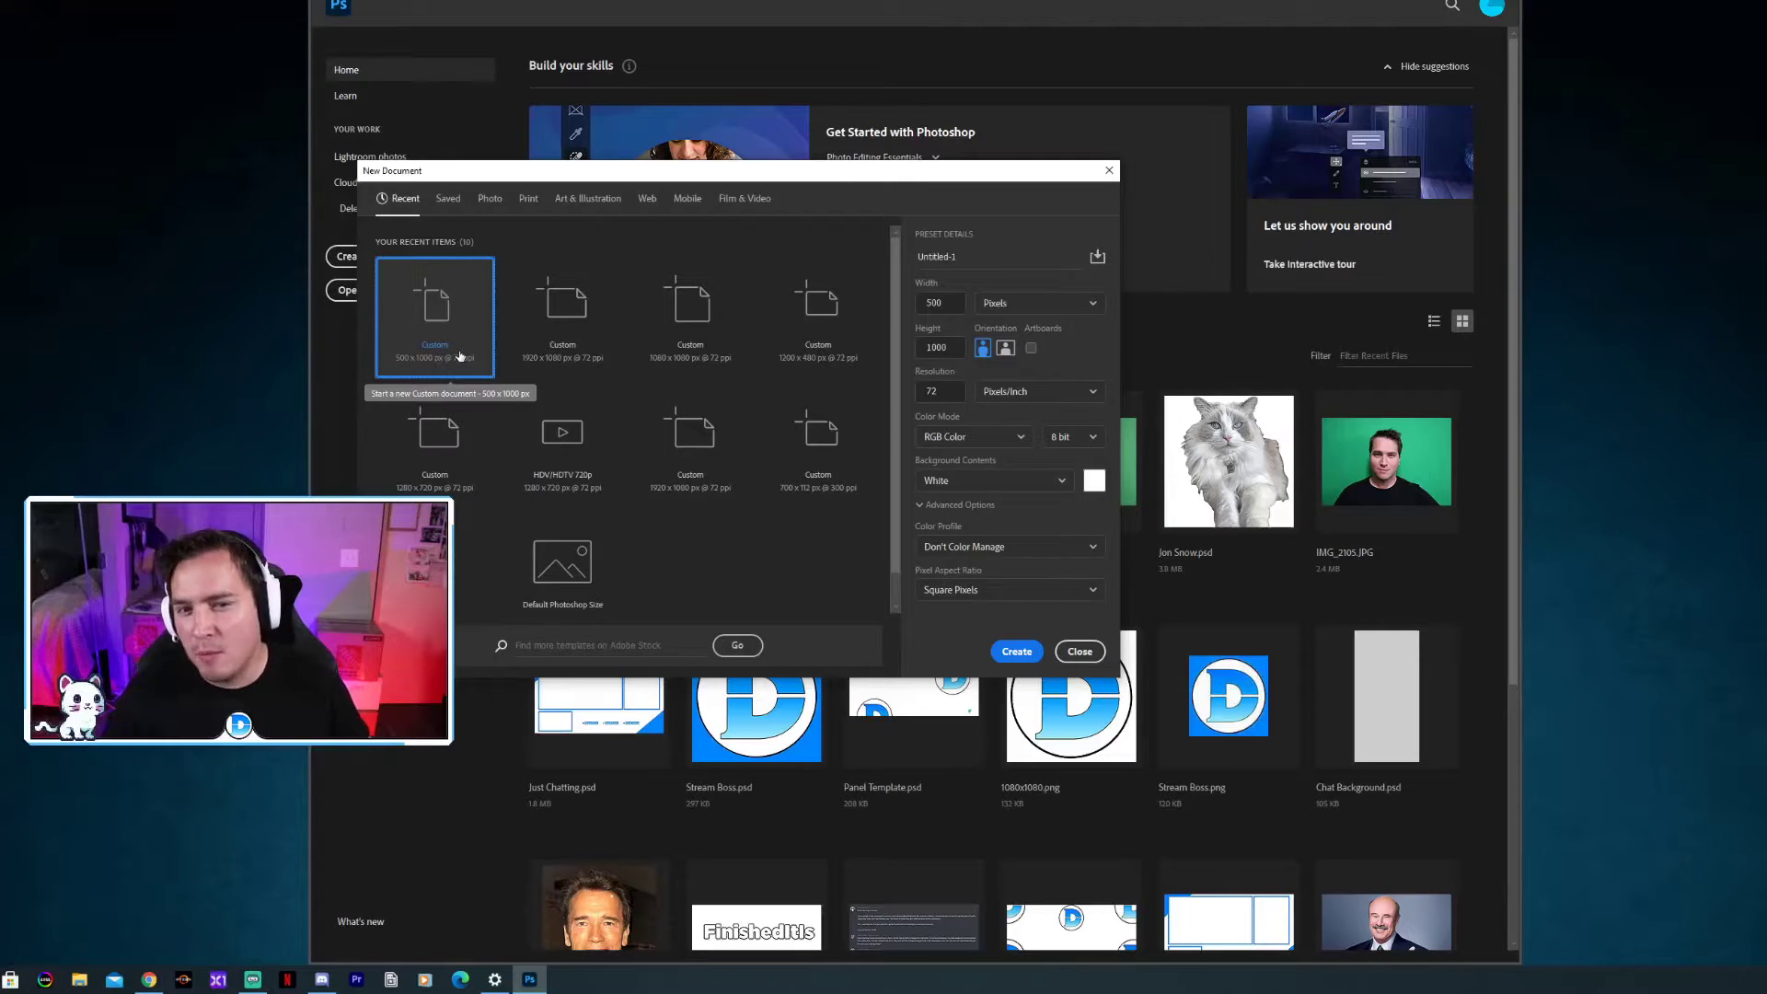
Create the 500 × 1000 px document and fill a new Layer 1 with solid black.
{"action": "left_click", "coordinate": [1017, 650]}
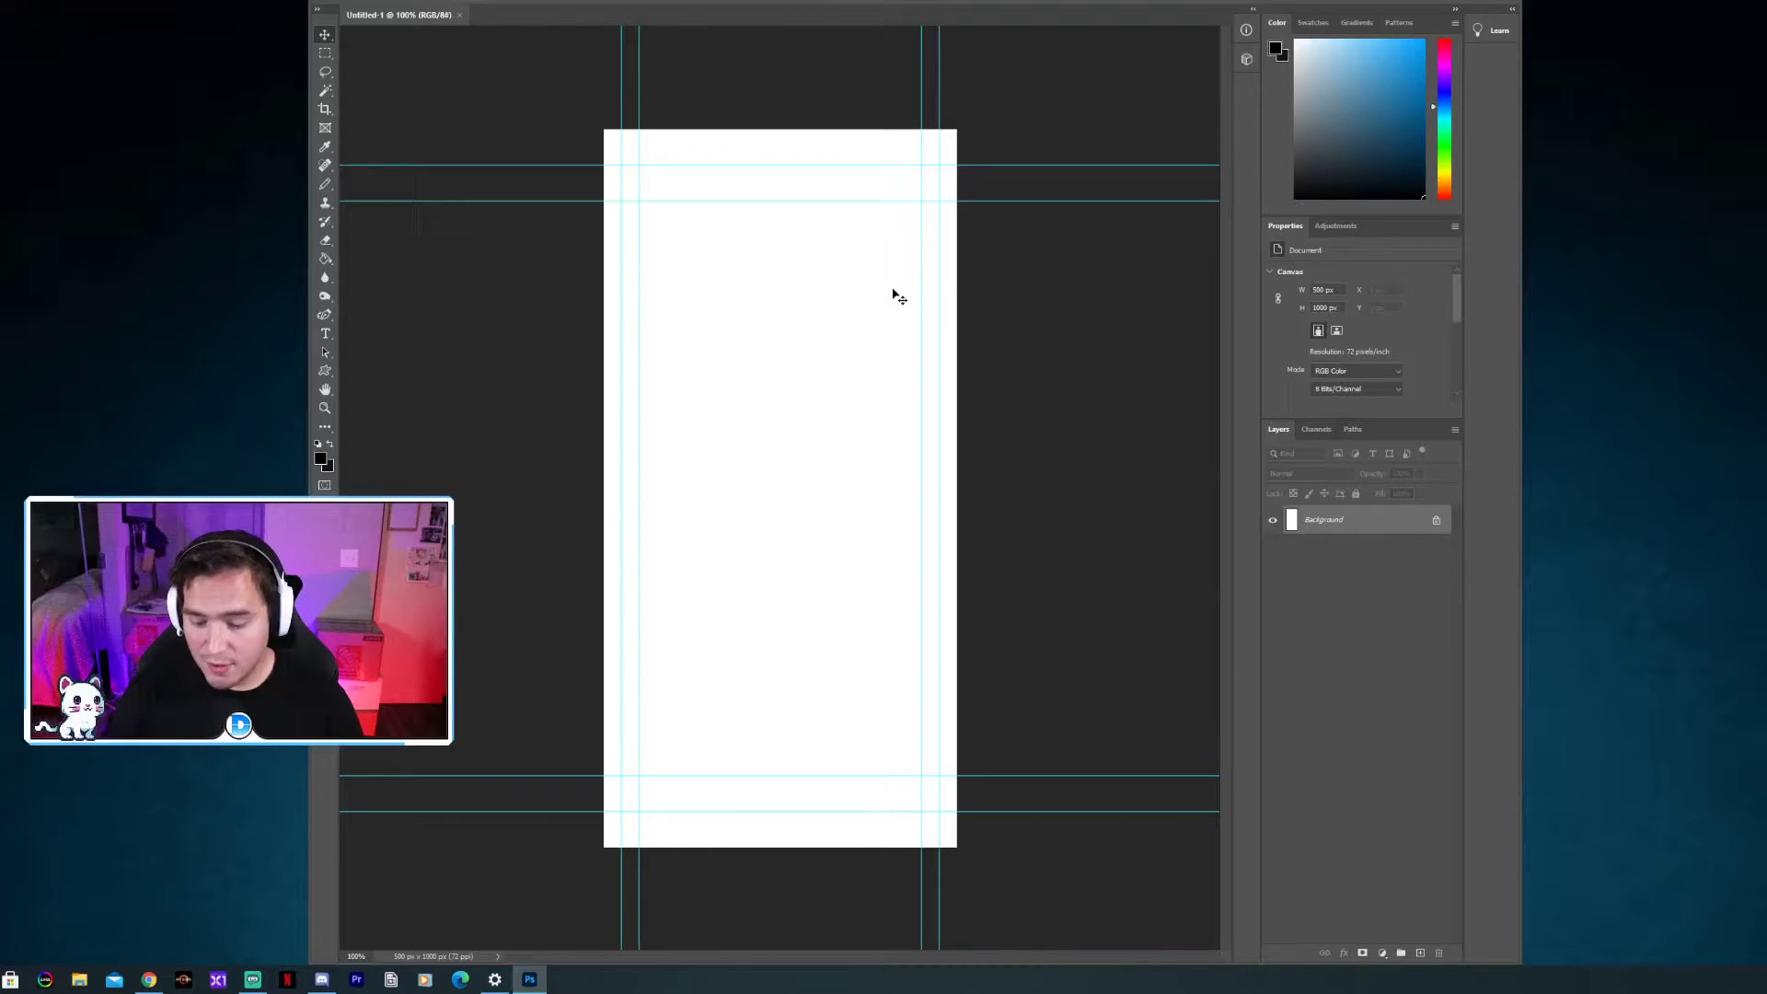
{"action": "key", "text": "ctrl+shift+n"}
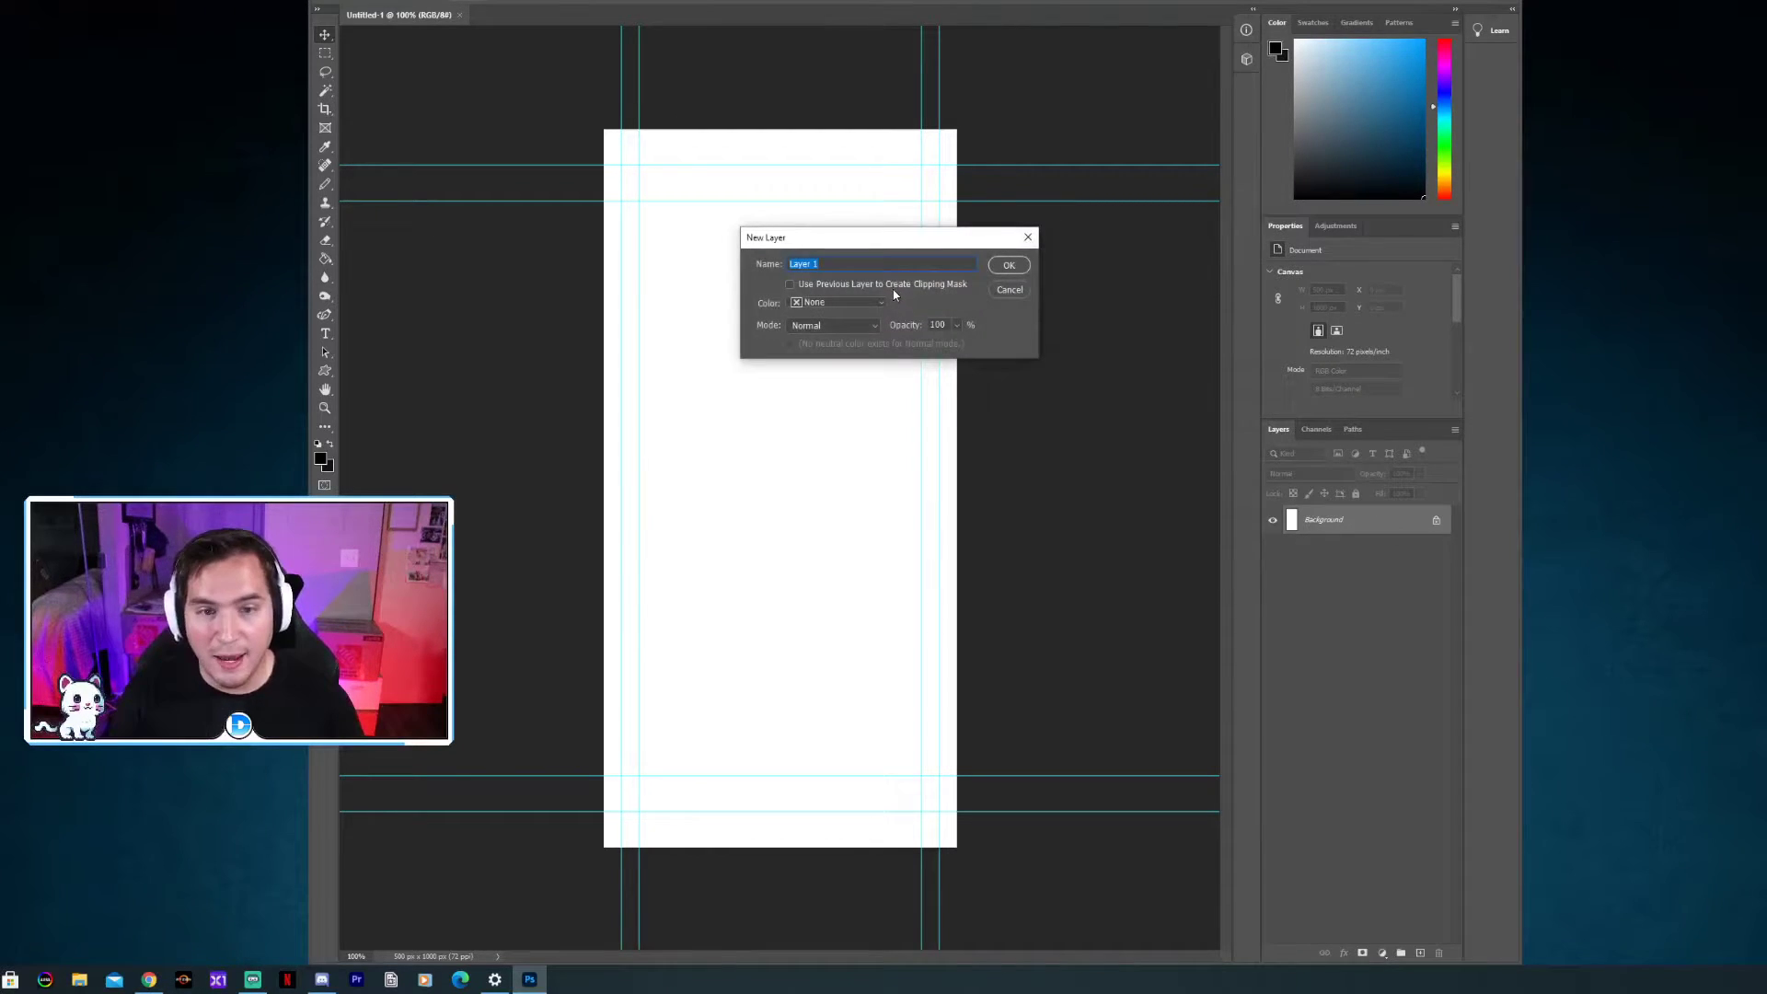
{"action": "left_click", "coordinate": [1008, 264]}
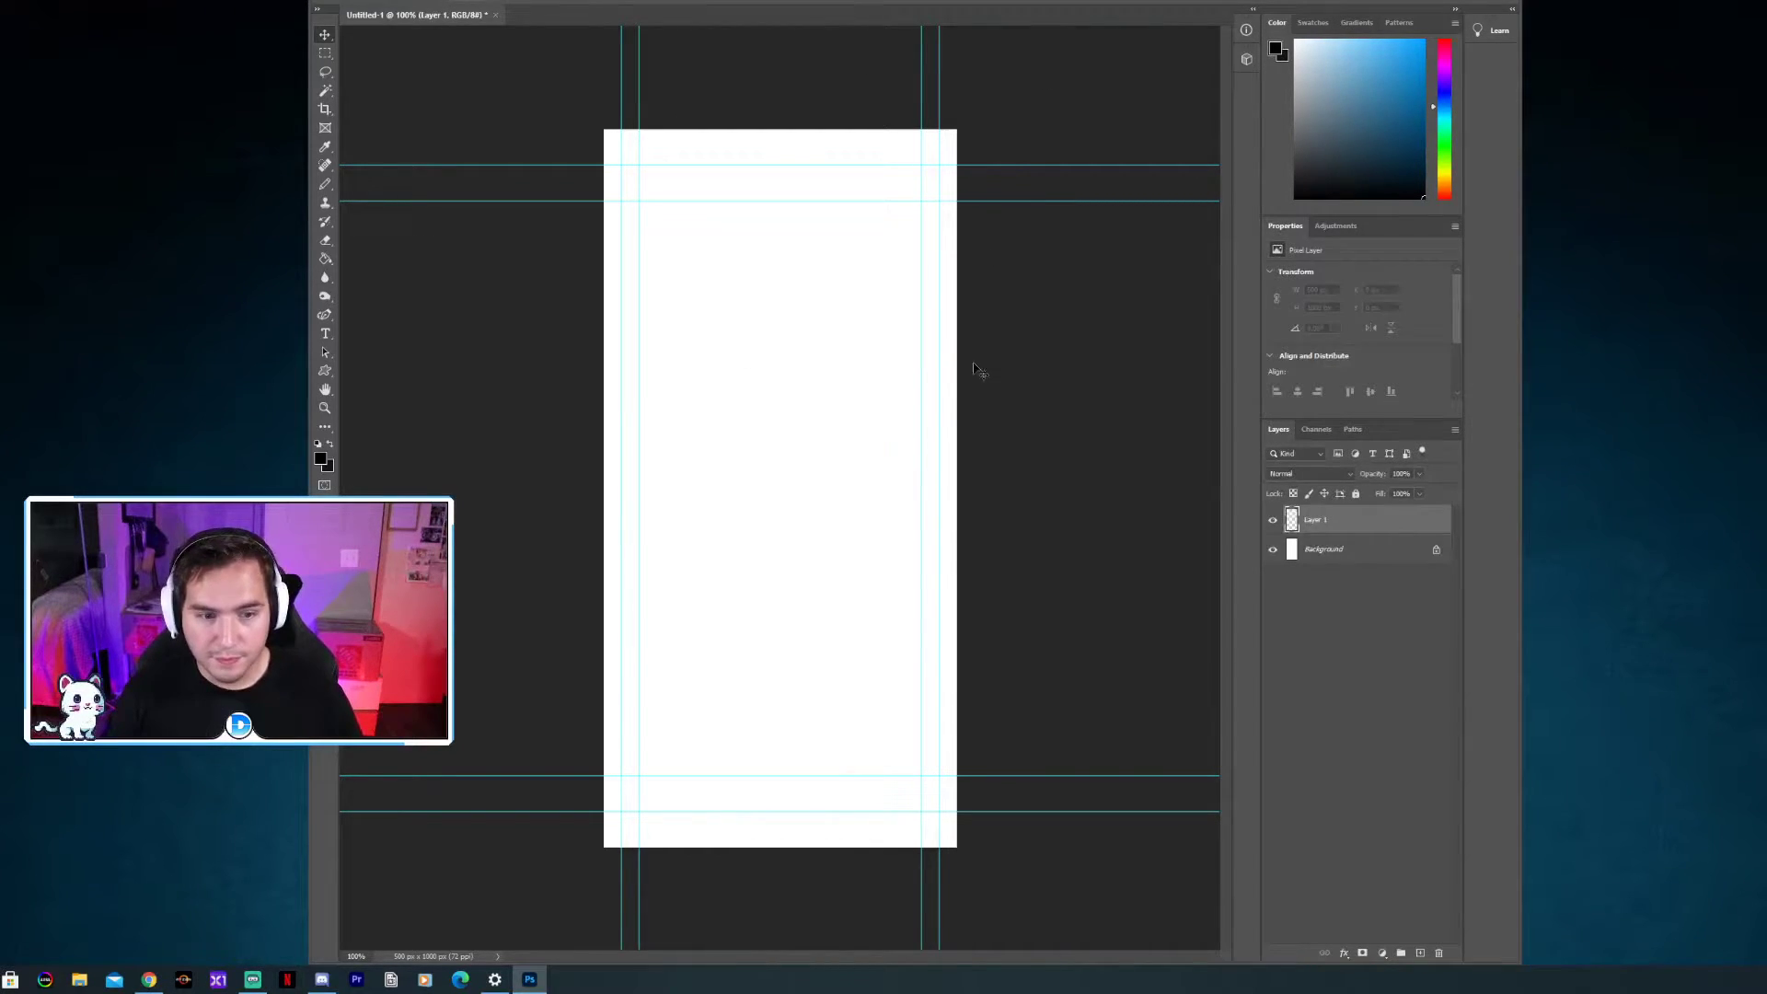
{"action": "right_click", "coordinate": [325, 259]}
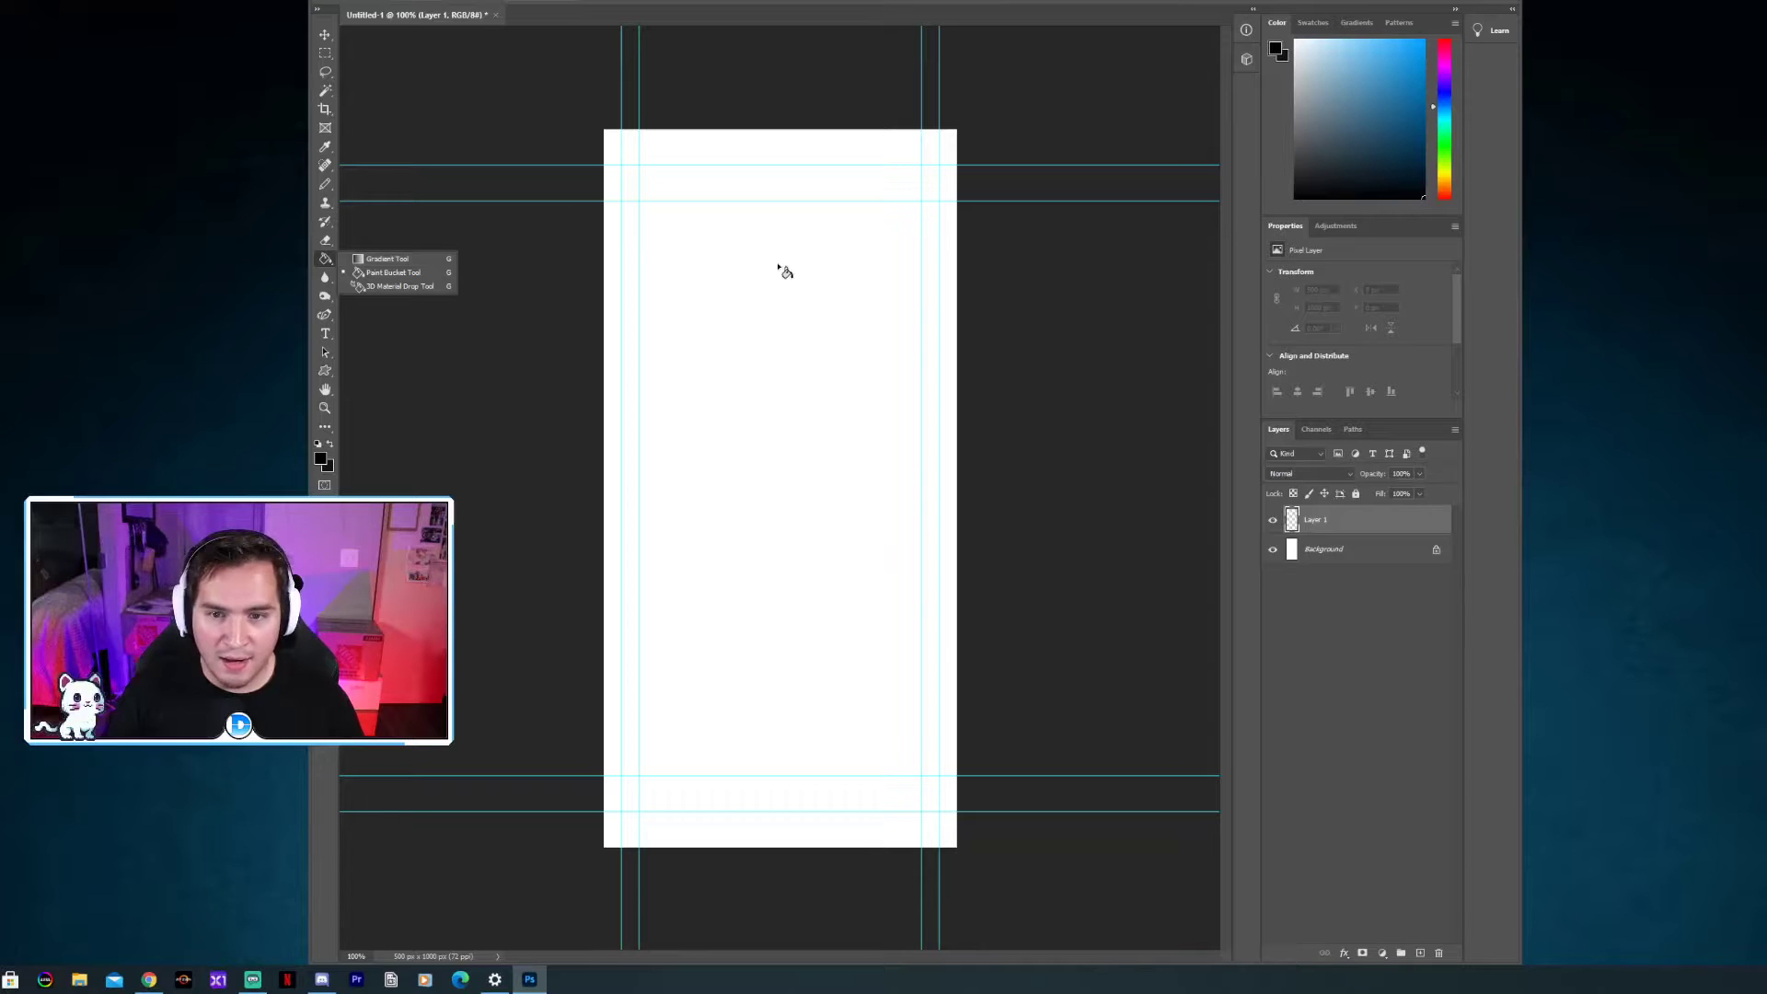
{"action": "left_click", "coordinate": [512, 243]}
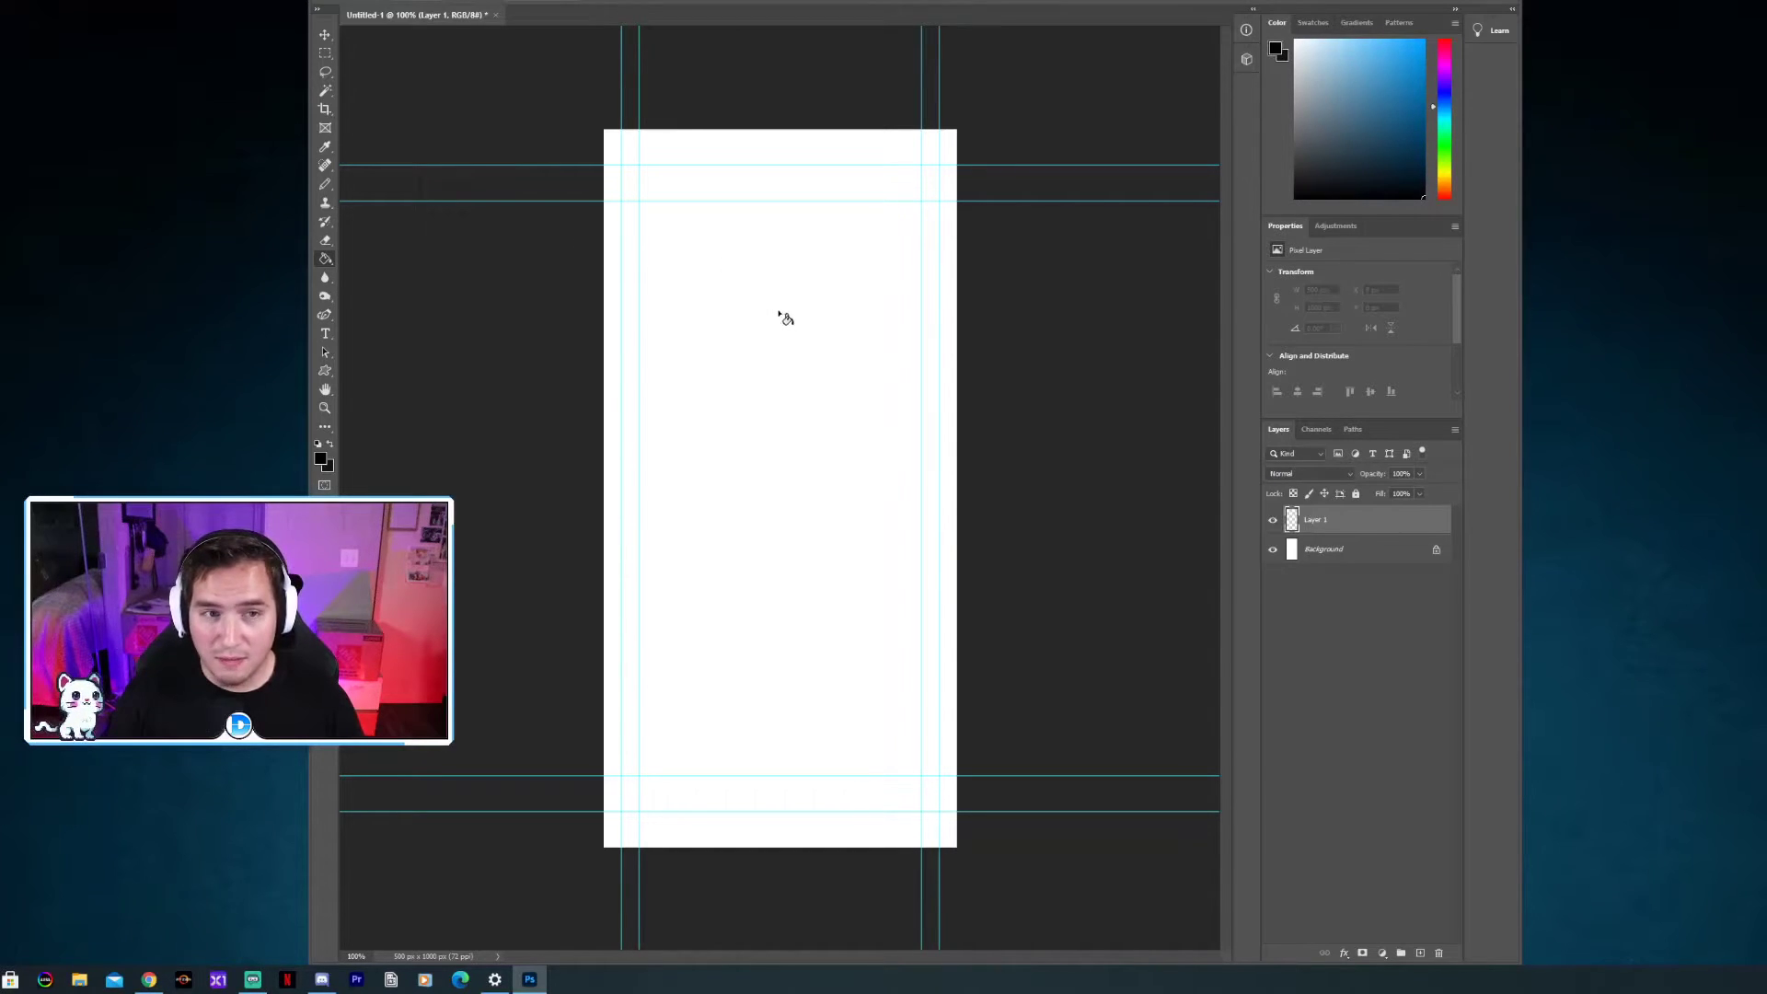
{"action": "left_click", "coordinate": [755, 271]}
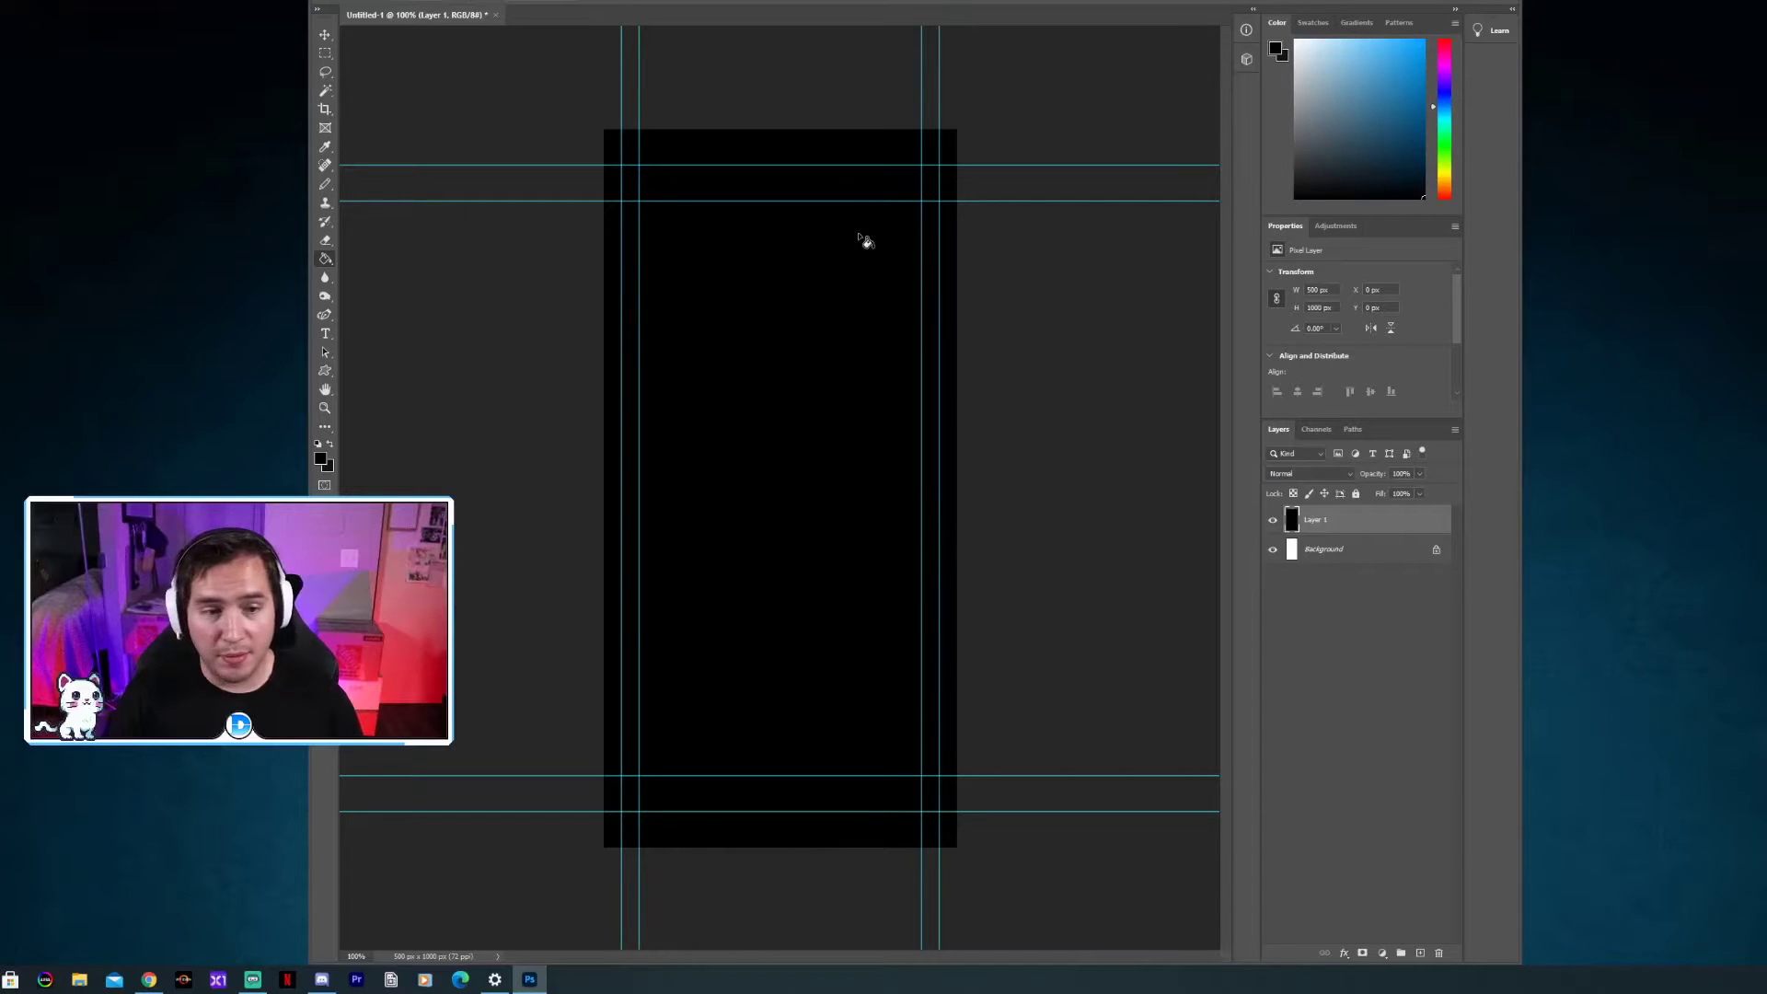
Bring up the blending options for Layer 1.
{"action": "right_click", "coordinate": [1294, 521]}
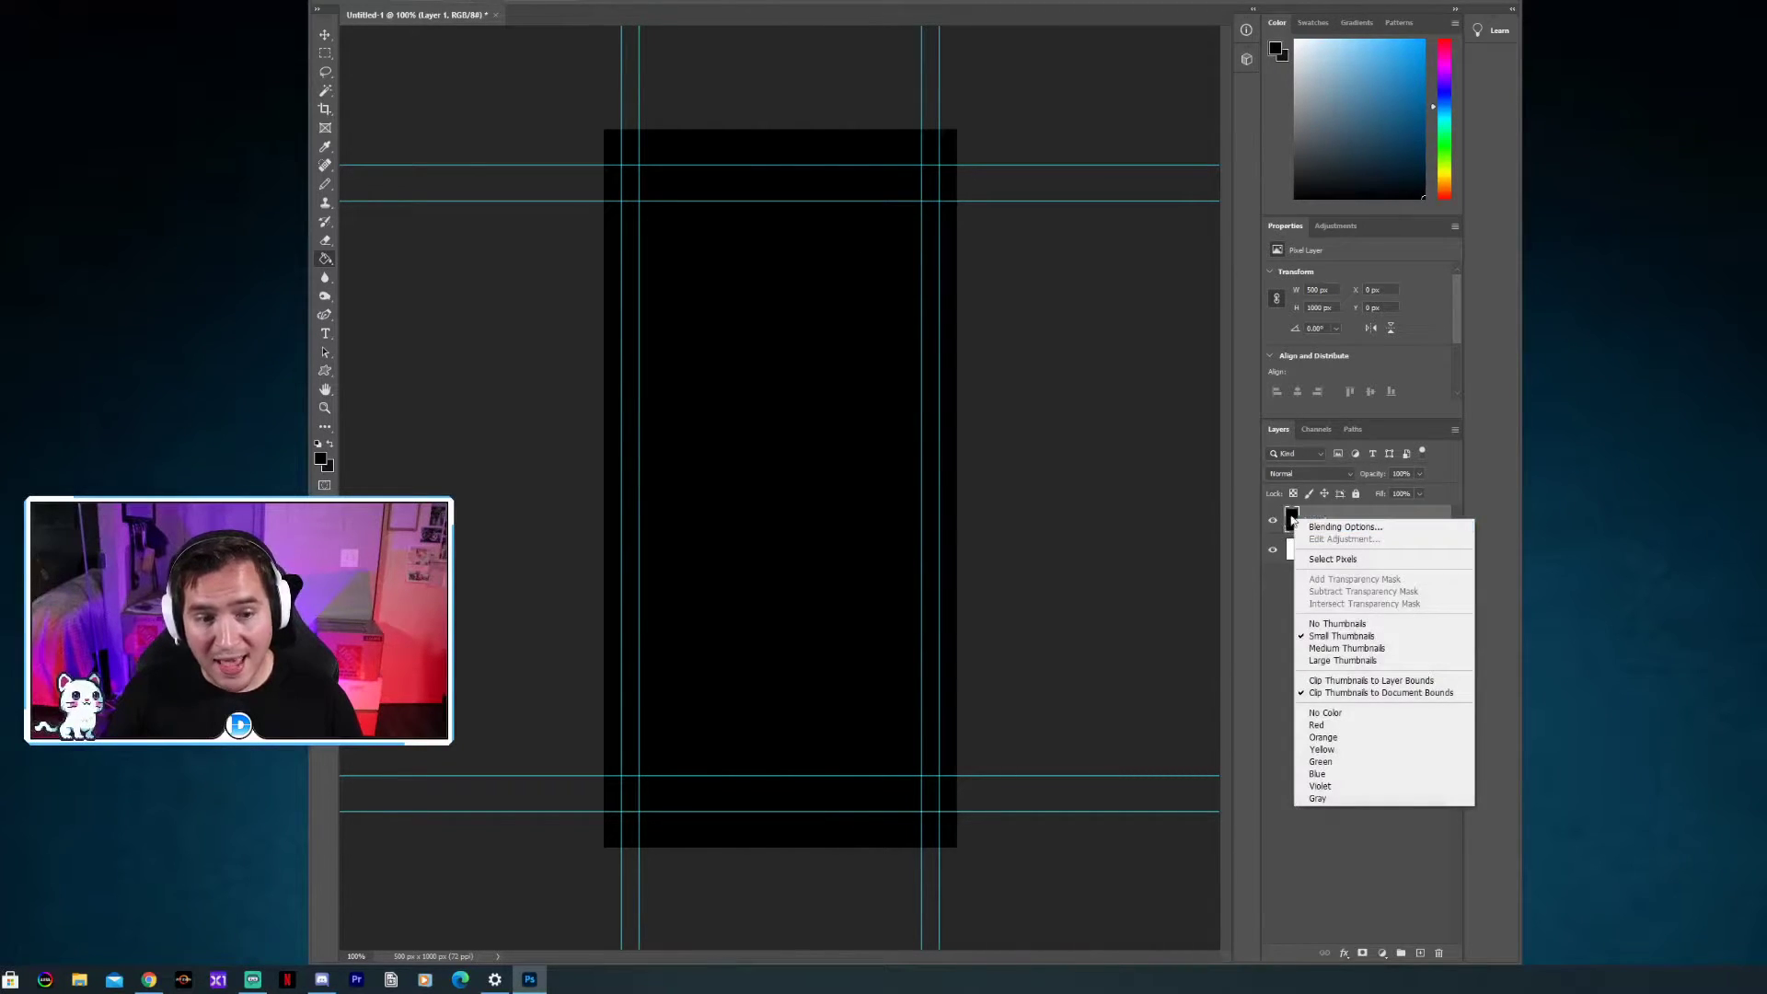
{"action": "right_click", "coordinate": [1322, 521]}
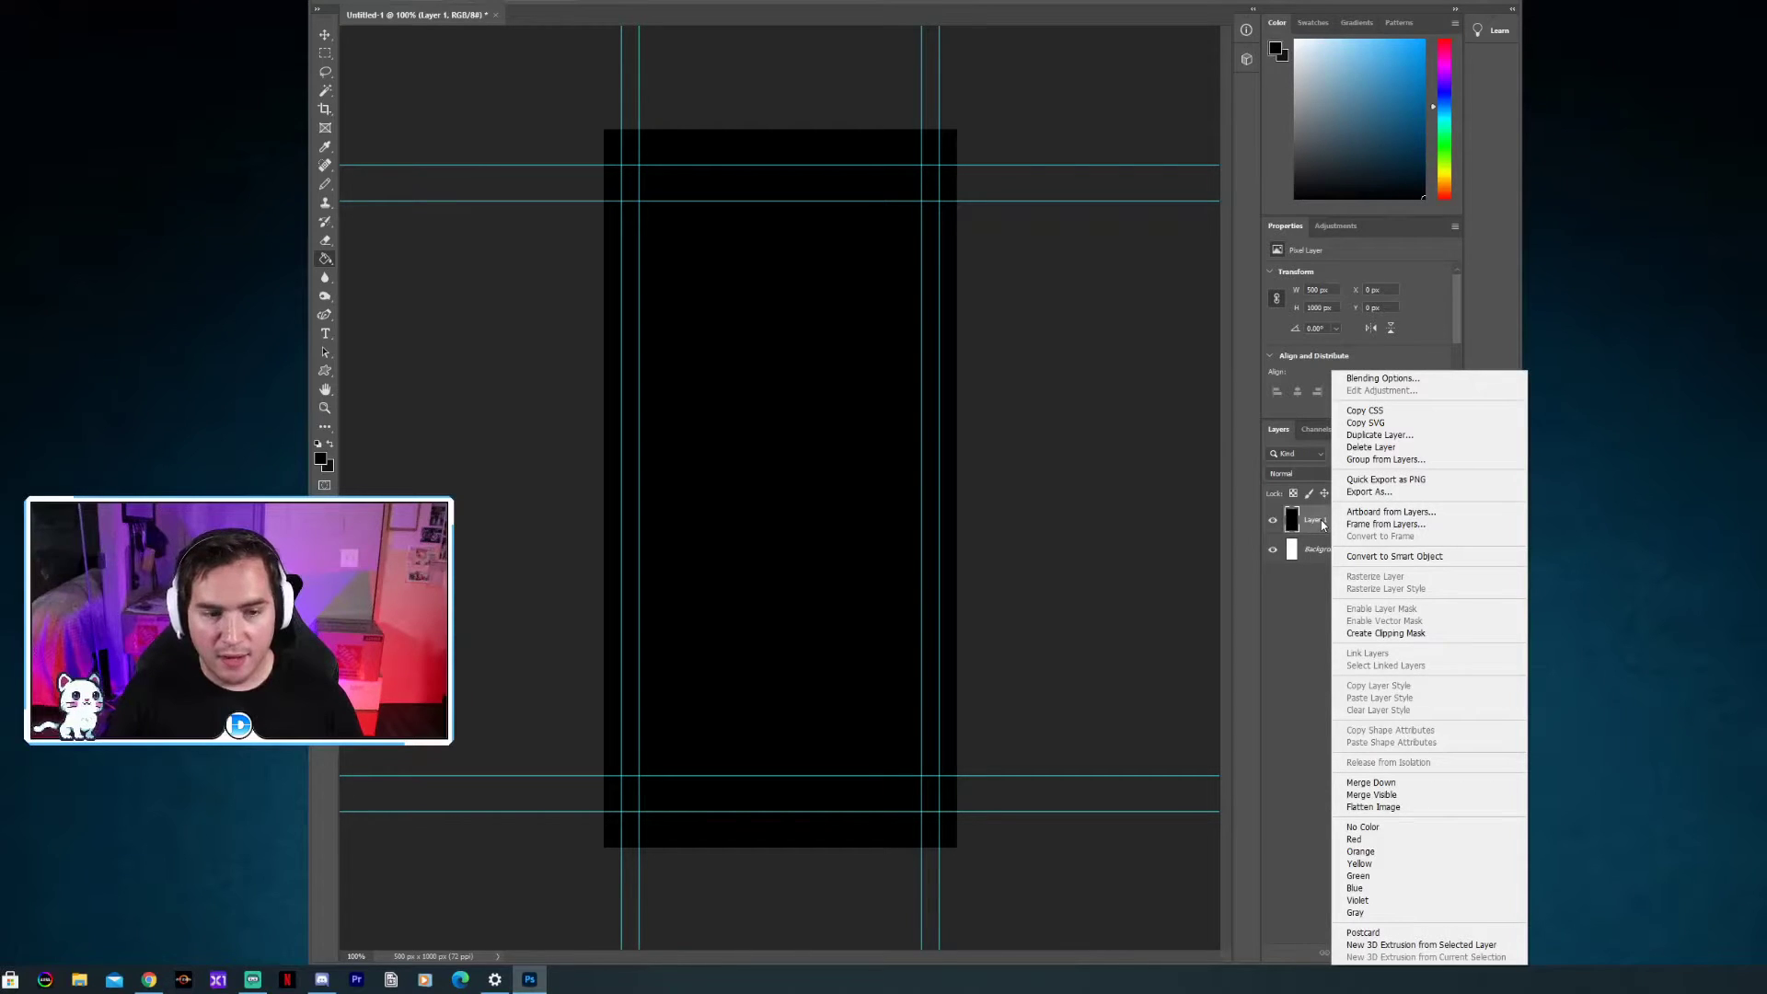
{"action": "left_click", "coordinate": [1292, 521]}
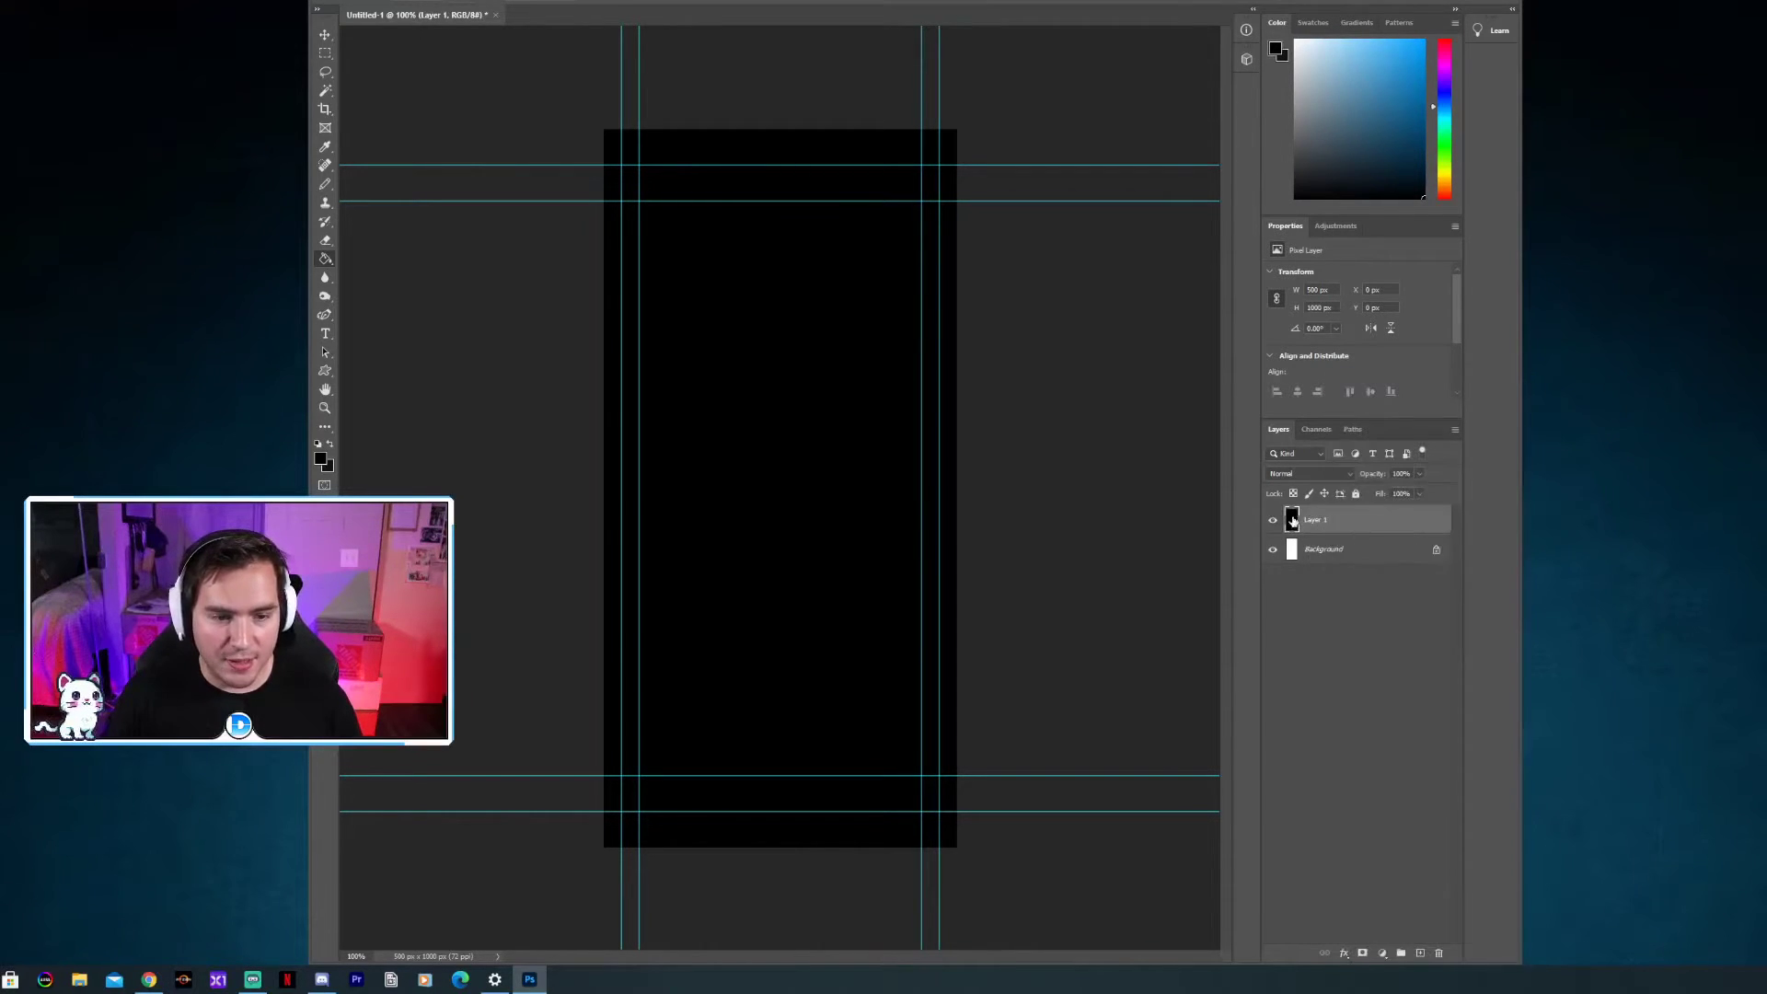
{"action": "right_click", "coordinate": [1292, 521]}
{"action": "key", "text": "Escape"}
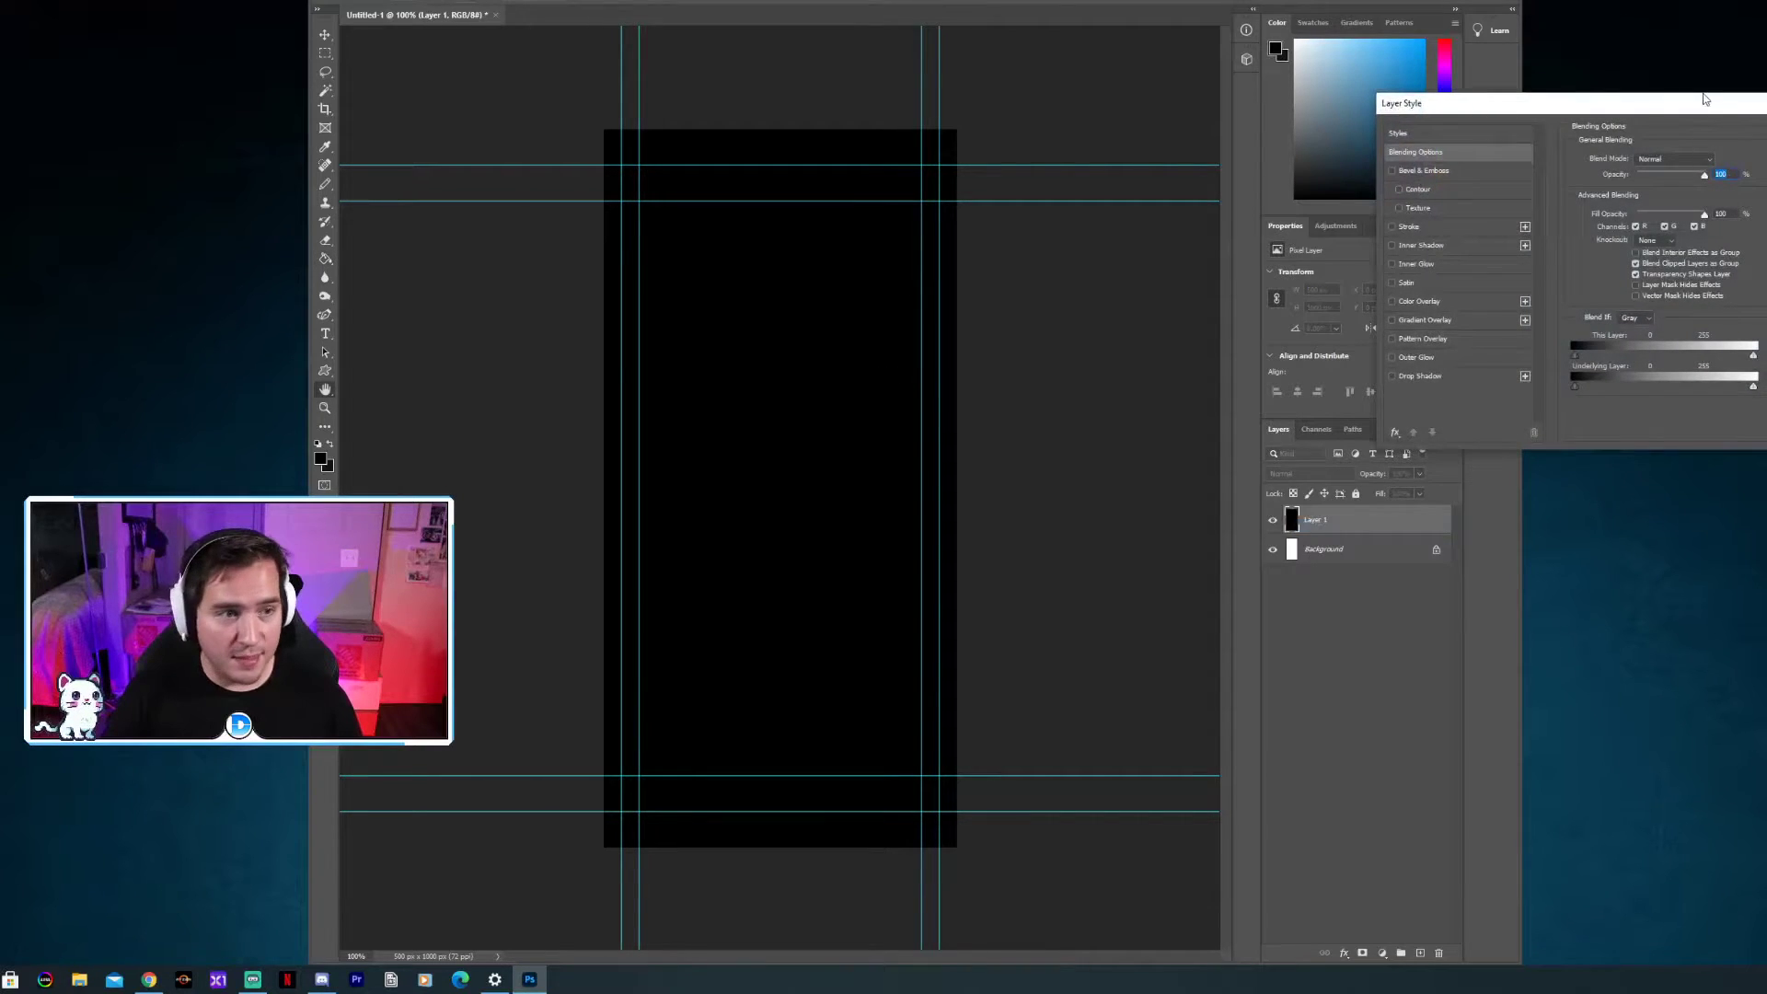
Lower Layer 1's opacity to 20% so the black fill looks light grey.
{"action": "left_click_drag", "start_coordinate": [1704, 99], "coordinate": [957, 157]}
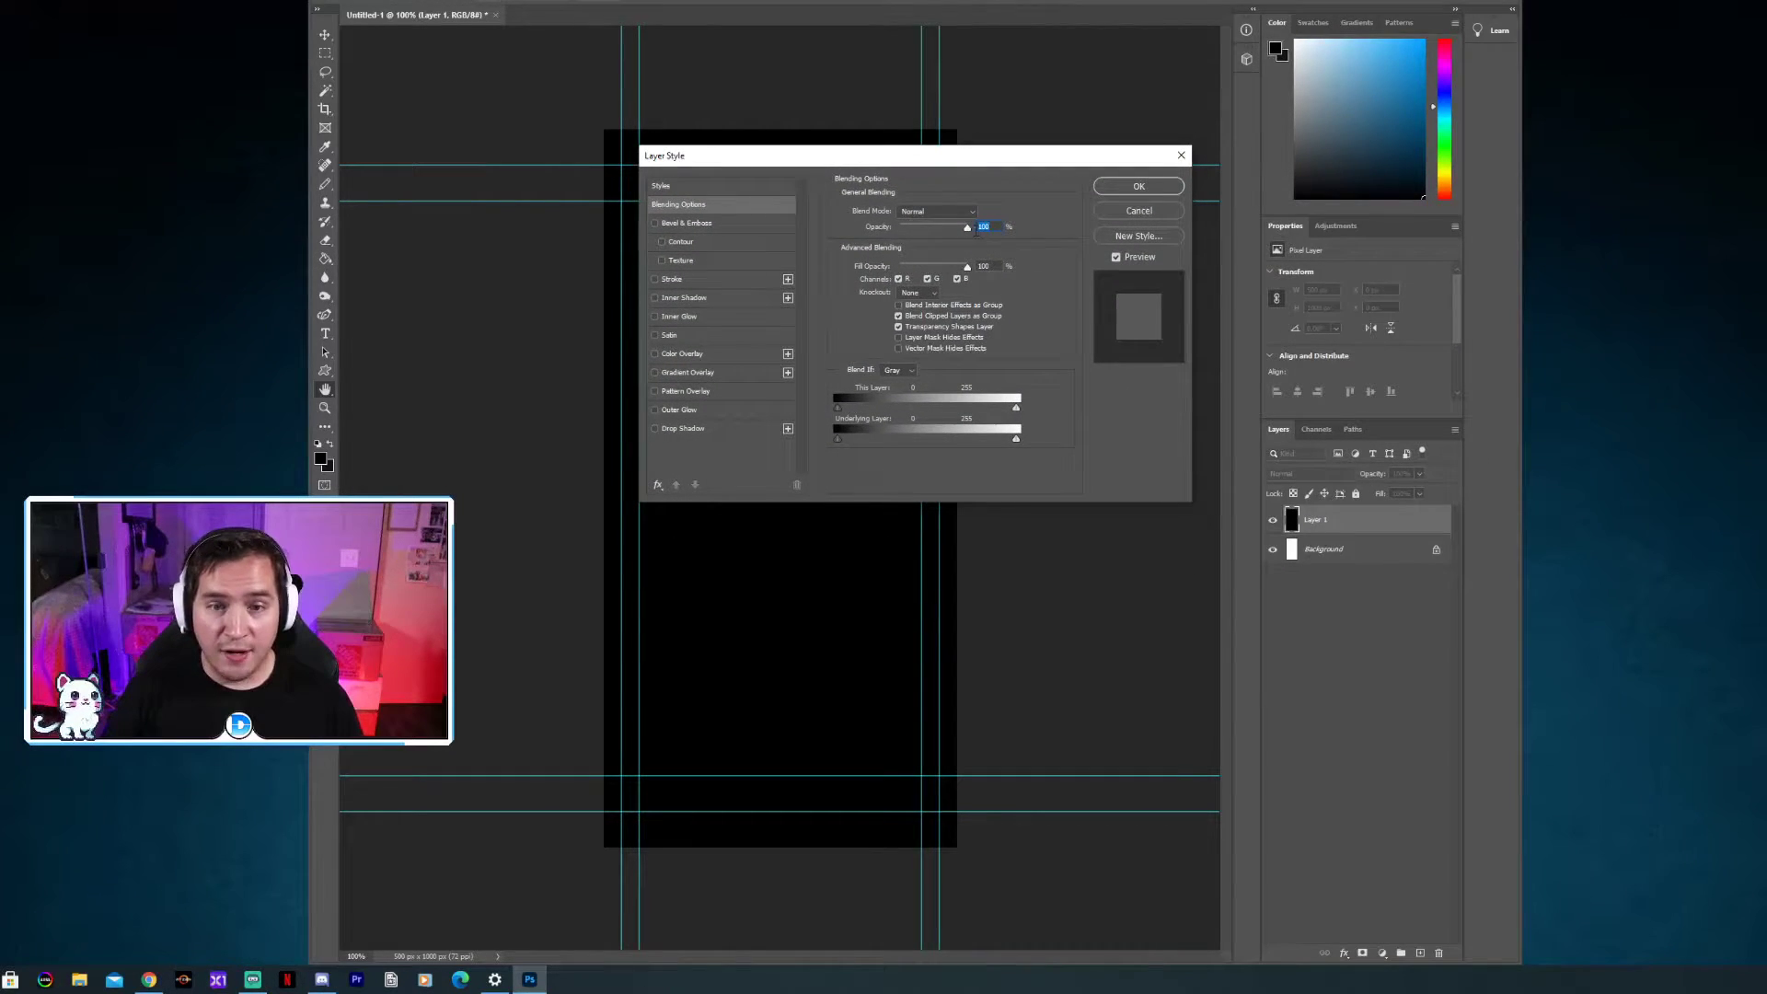
{"action": "left_click_drag", "start_coordinate": [969, 232], "coordinate": [915, 231]}
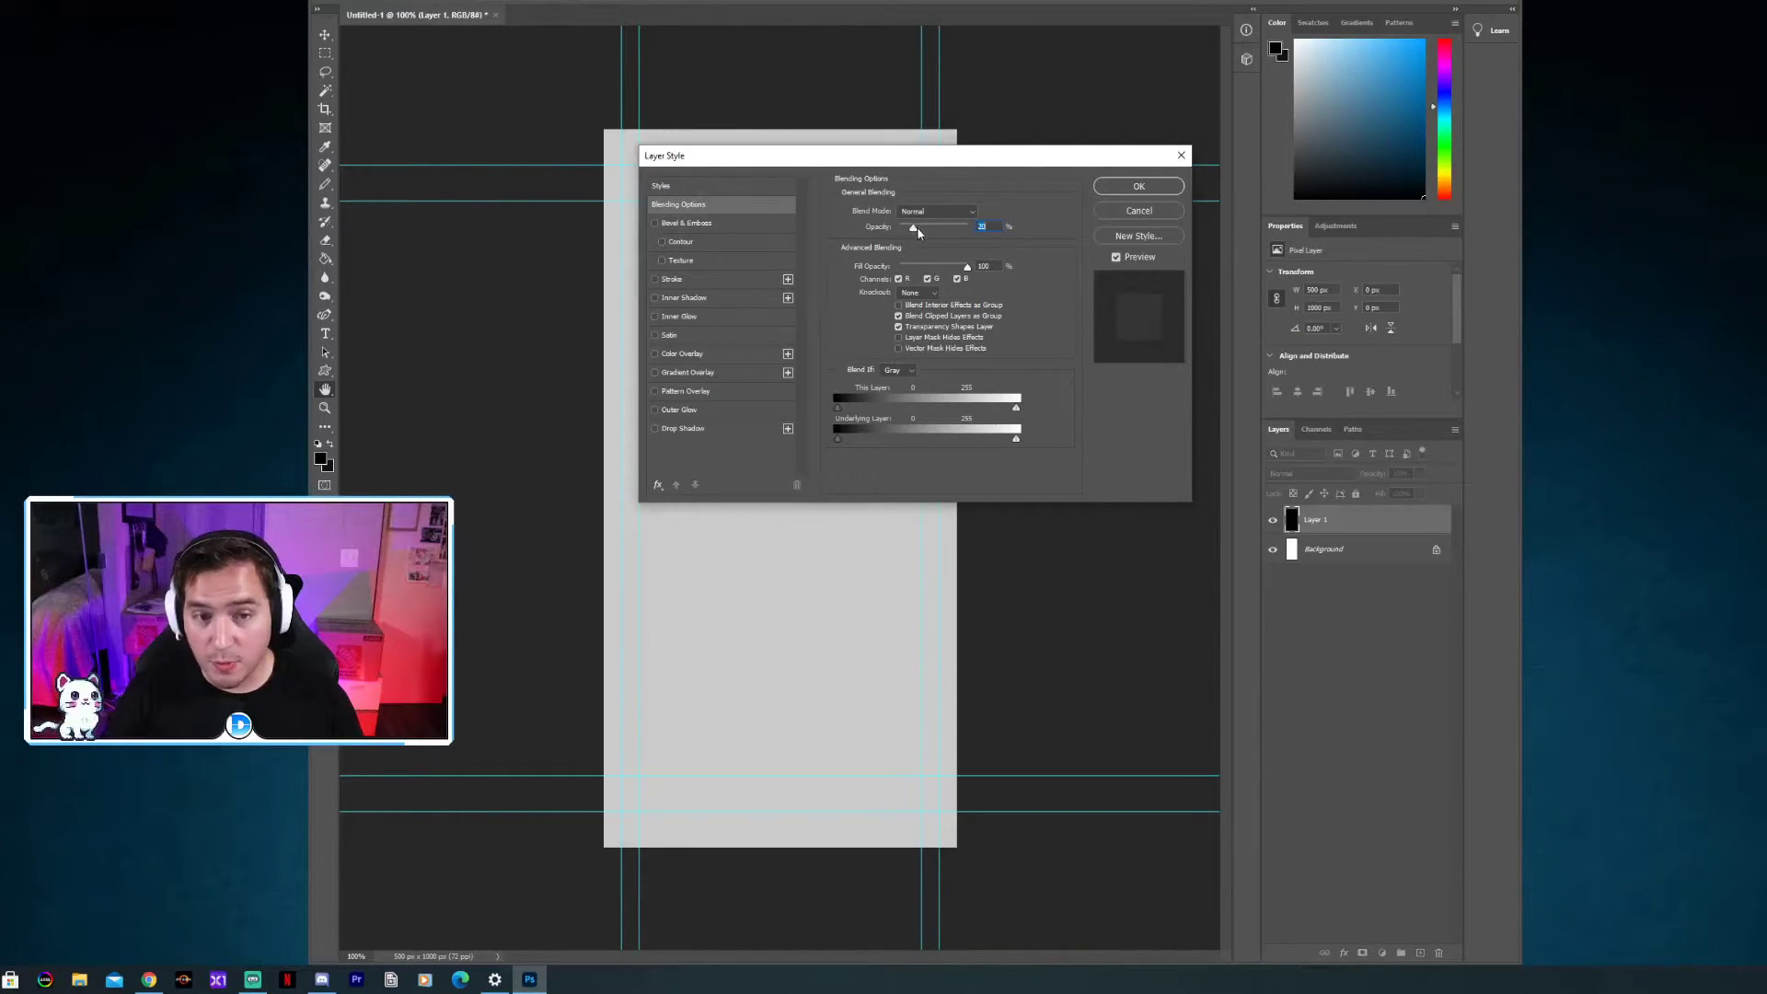
{"action": "left_click", "coordinate": [1122, 186]}
{"action": "key", "text": "g"}
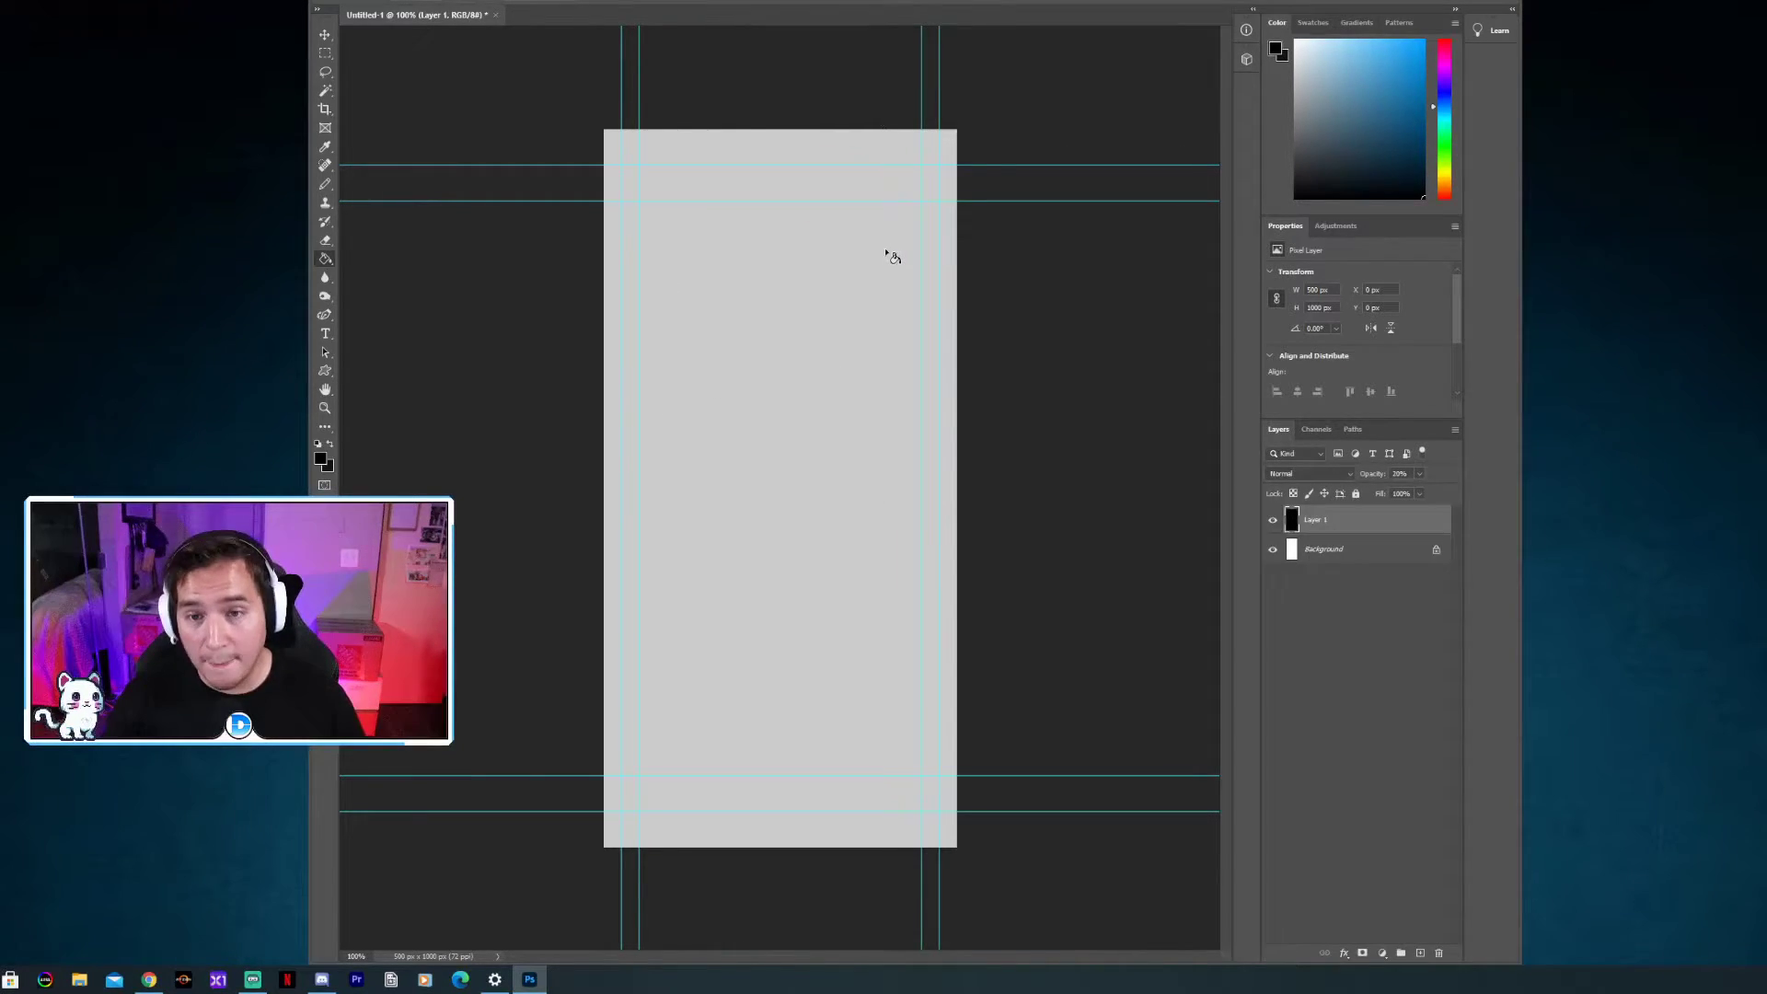
{"action": "right_click", "coordinate": [1338, 552]}
Delete the white Background layer, confirming the deletion.
{"action": "left_click", "coordinate": [1334, 552]}
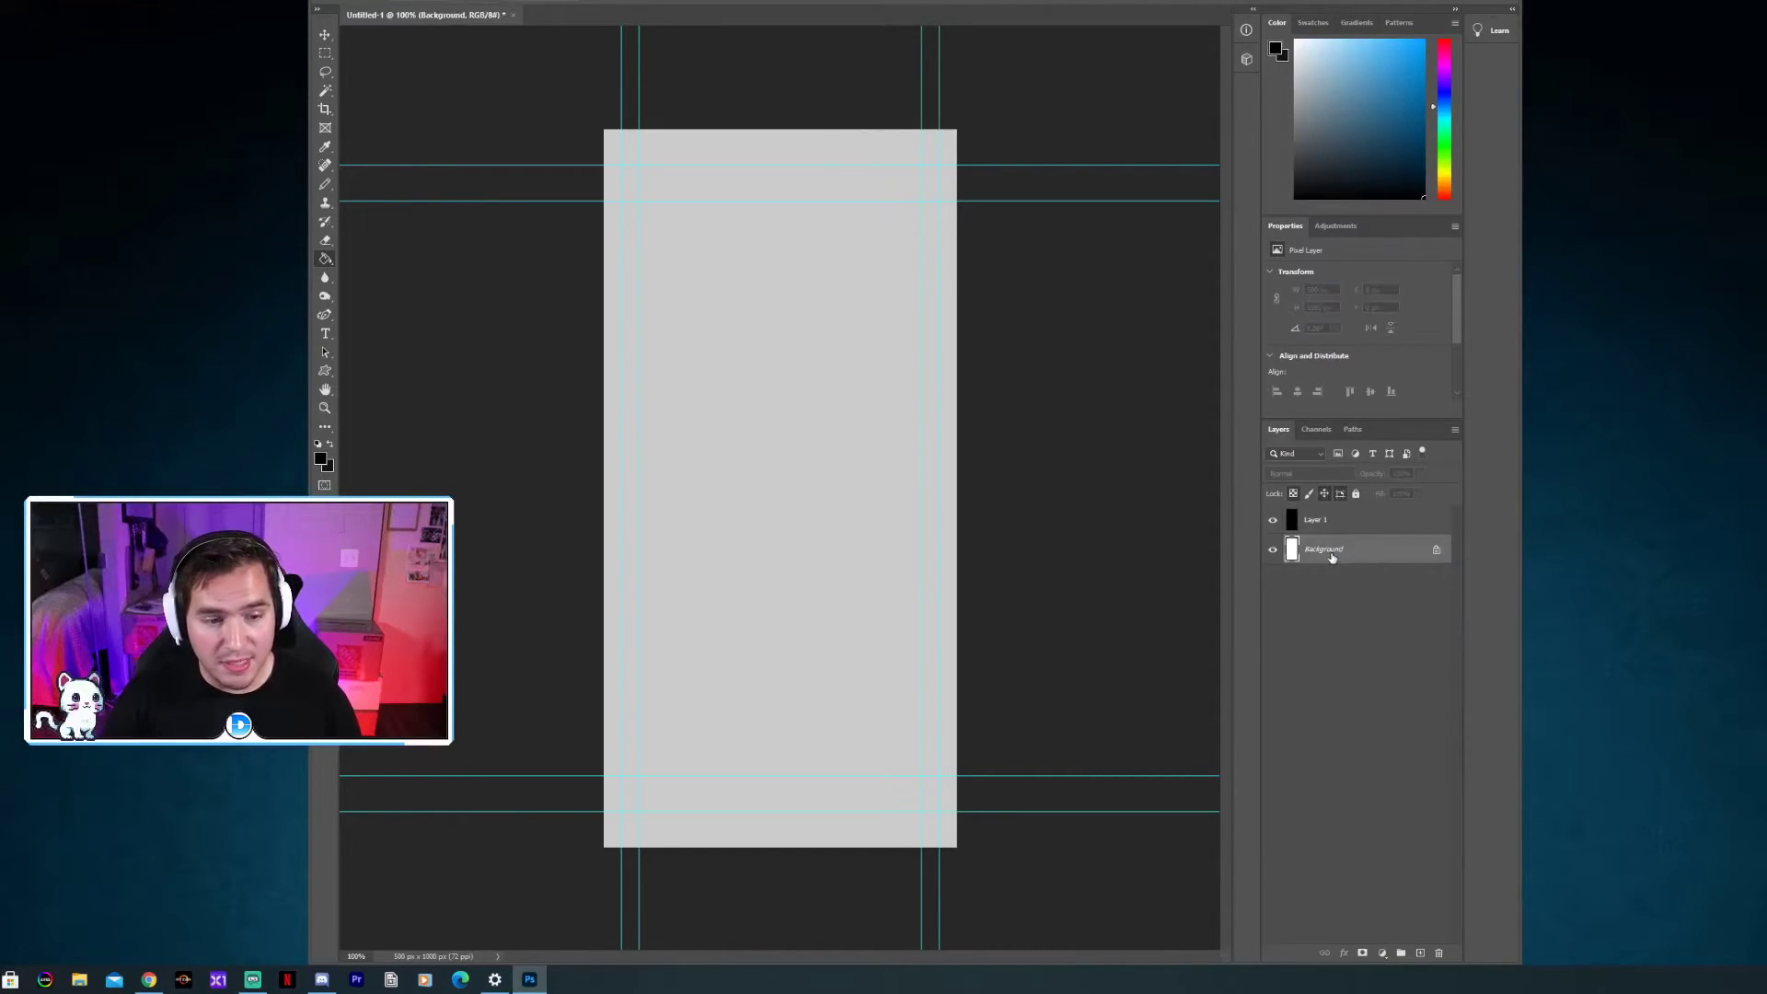
{"action": "right_click", "coordinate": [1334, 554]}
{"action": "left_click", "coordinate": [1371, 595]}
{"action": "left_click", "coordinate": [1440, 337]}
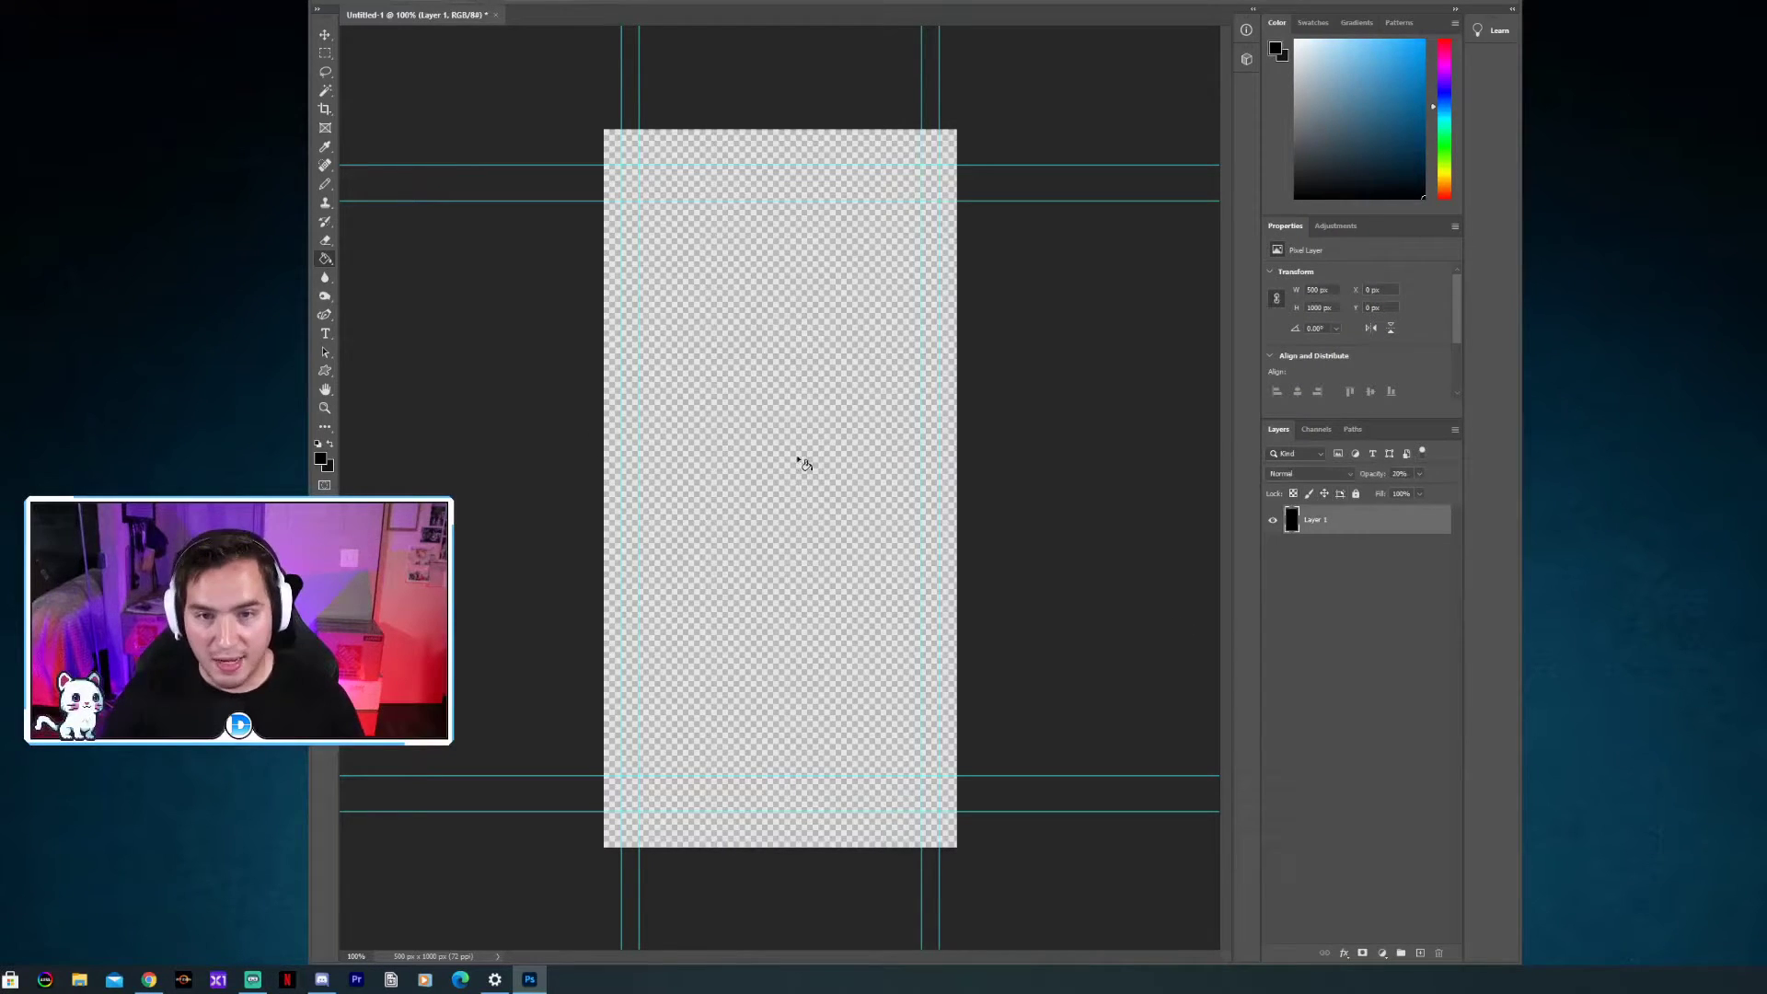
Nudge Layer 1 slightly with the Move tool, then deselect it.
{"action": "left_click", "coordinate": [325, 35]}
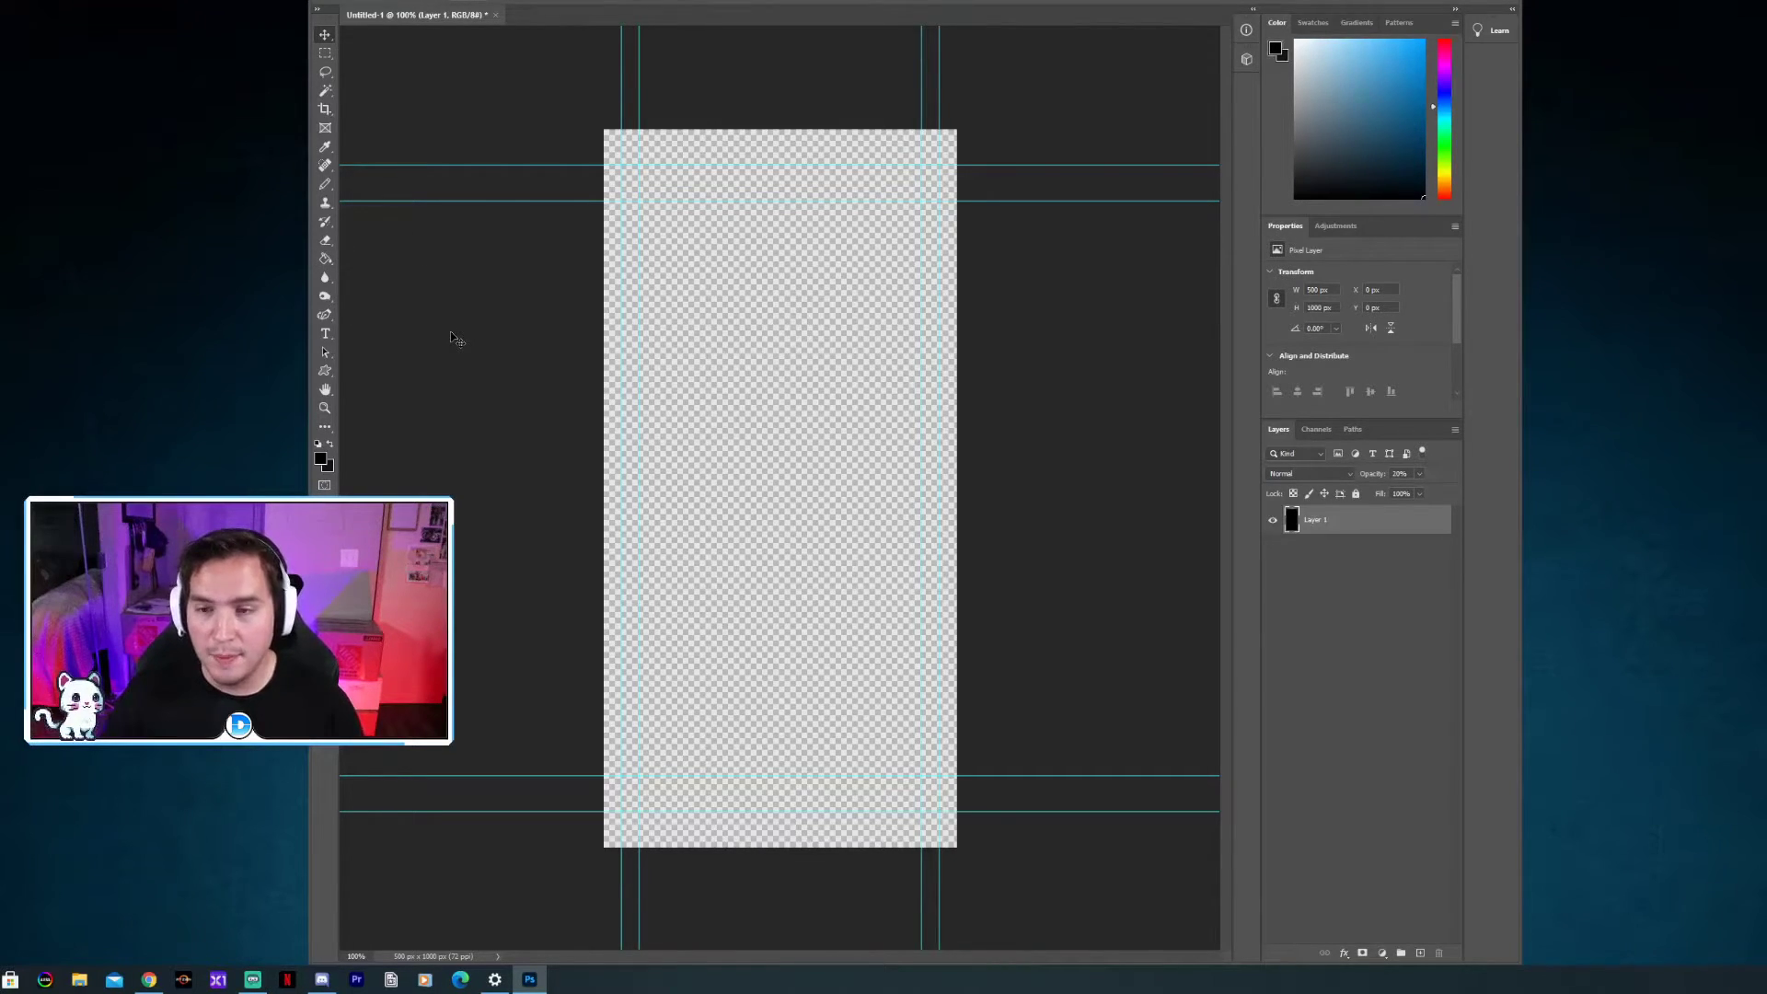
{"action": "mouse_move", "coordinate": [824, 308]}
{"action": "left_mouse_down"}
{"action": "mouse_move", "coordinate": [548, 306]}
{"action": "mouse_move", "coordinate": [821, 294]}
{"action": "left_mouse_up"}
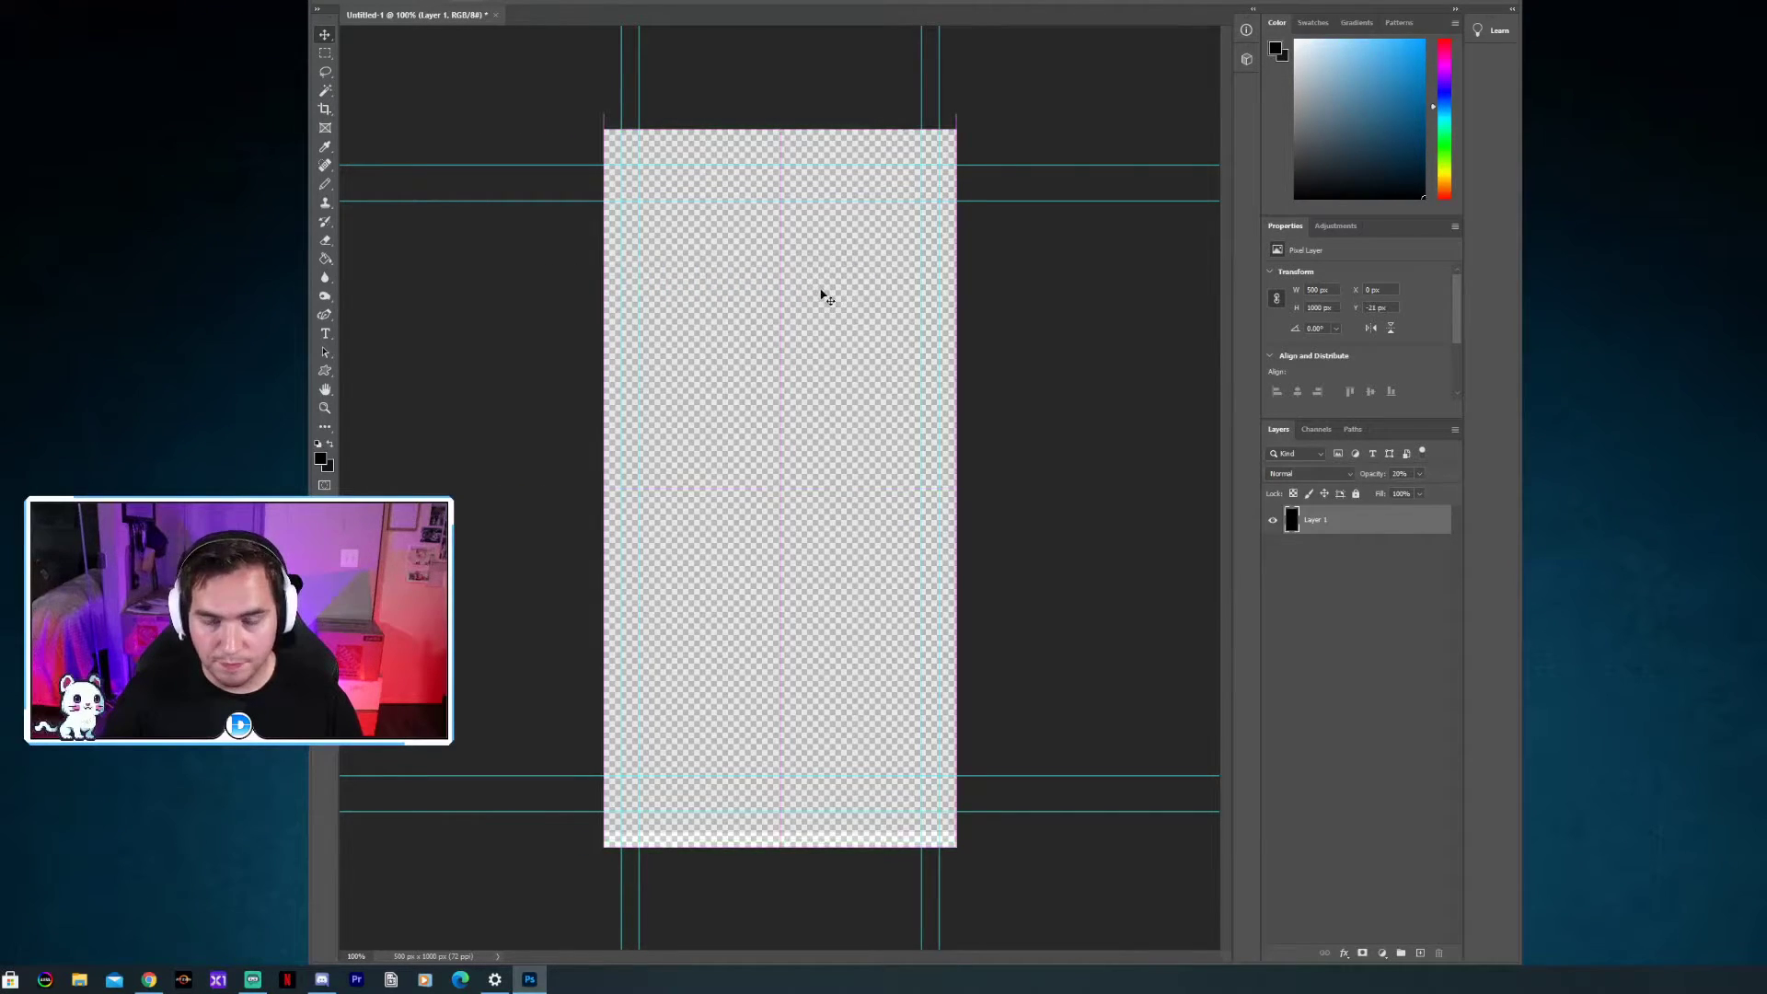
{"action": "left_click", "coordinate": [1115, 321]}
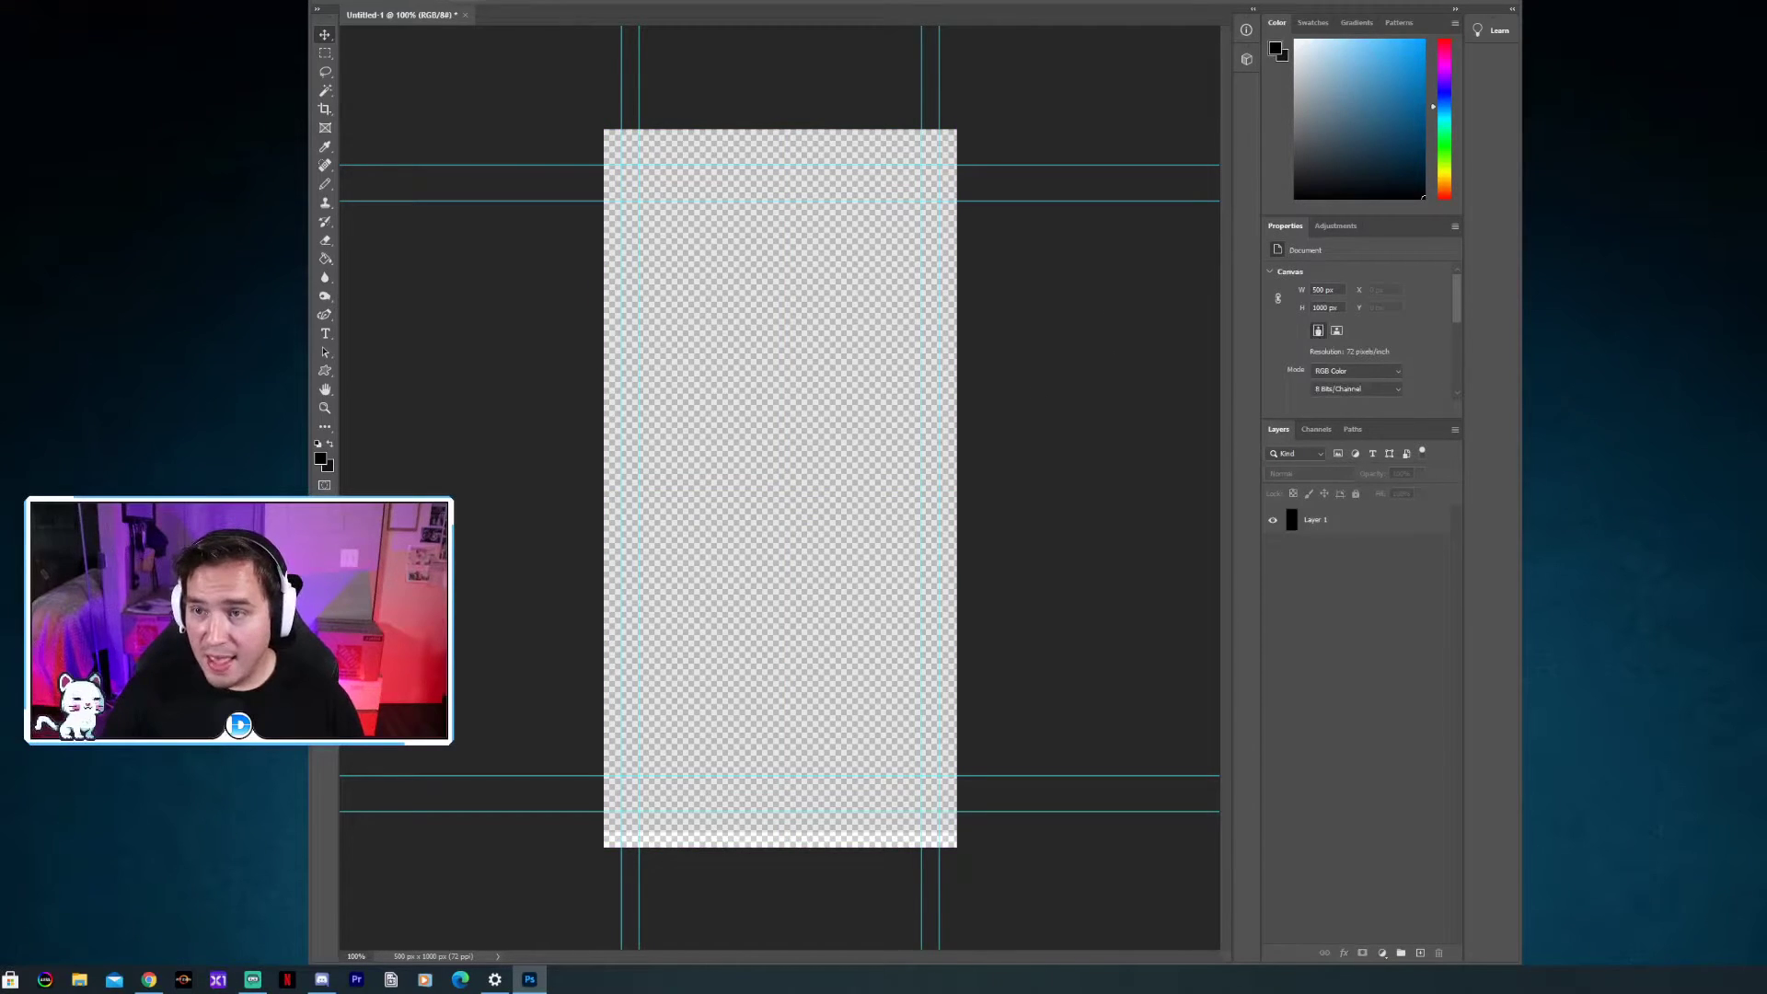
{"action": "left_click", "coordinate": [342, 0]}
Save a PNG copy named 'Twitch Chat Image' to the Desktop.
{"action": "left_click", "coordinate": [398, 143]}
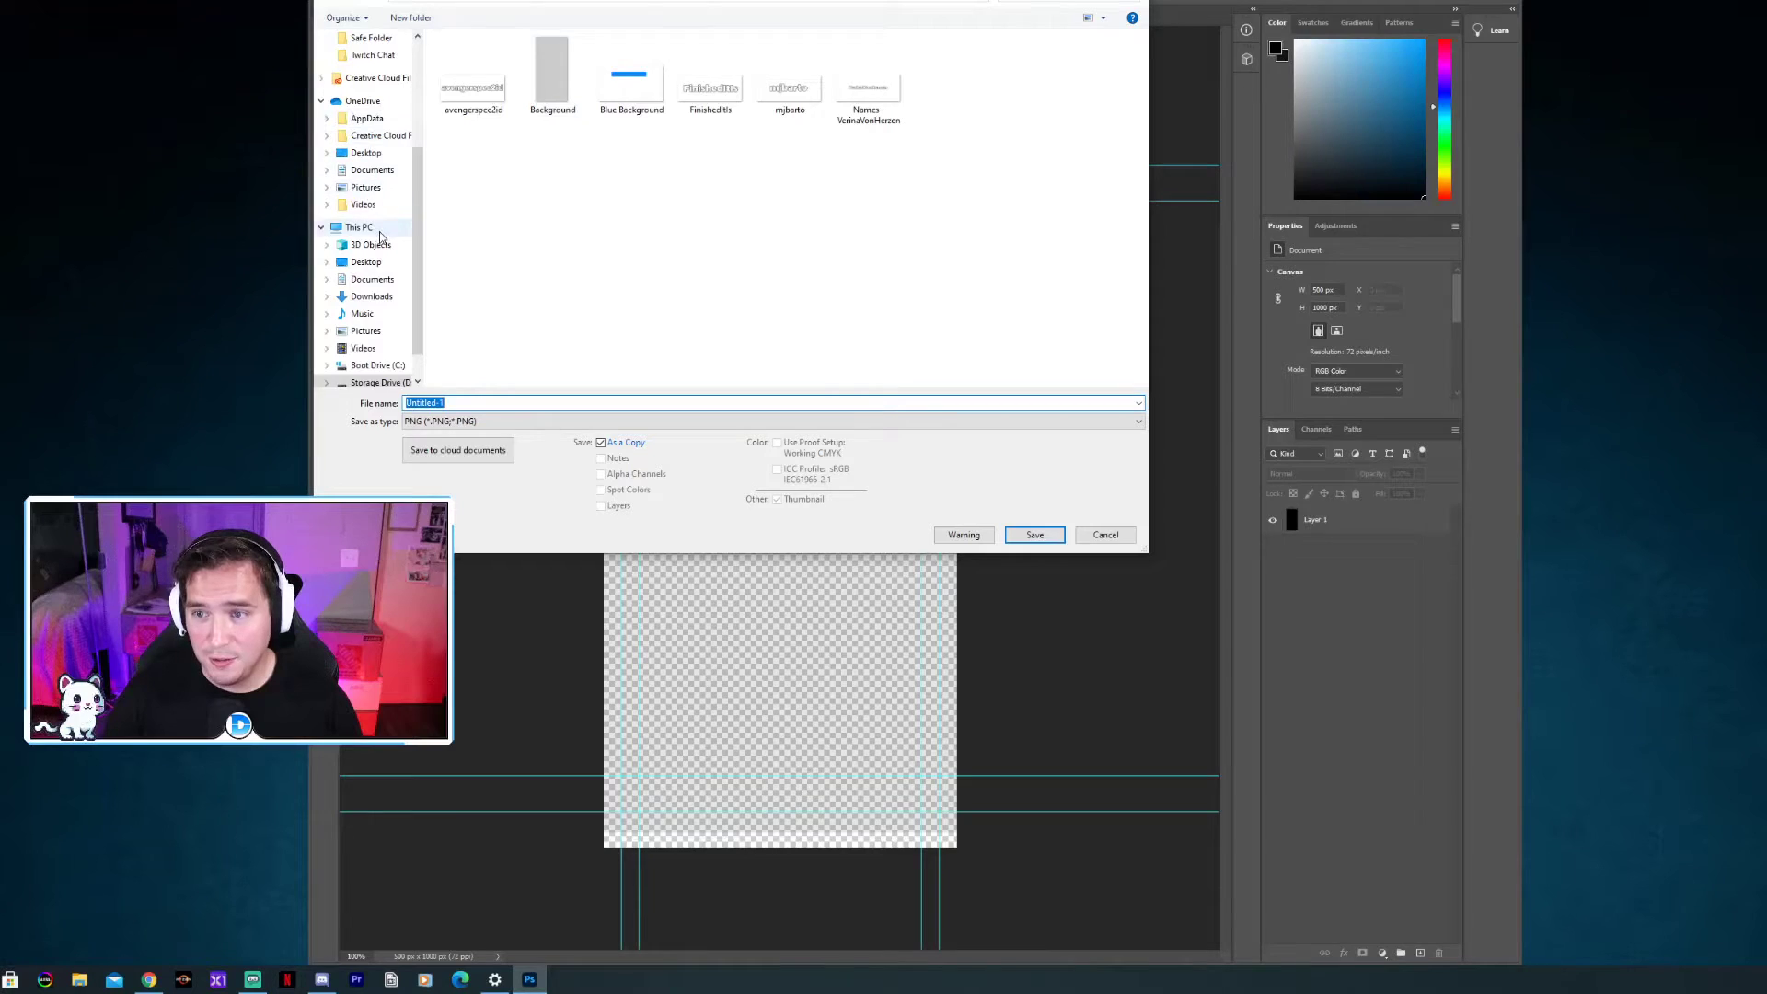
{"action": "scroll", "coordinate": [379, 237], "scroll_direction": "up", "scroll_amount": 4}
{"action": "left_click", "coordinate": [365, 67]}
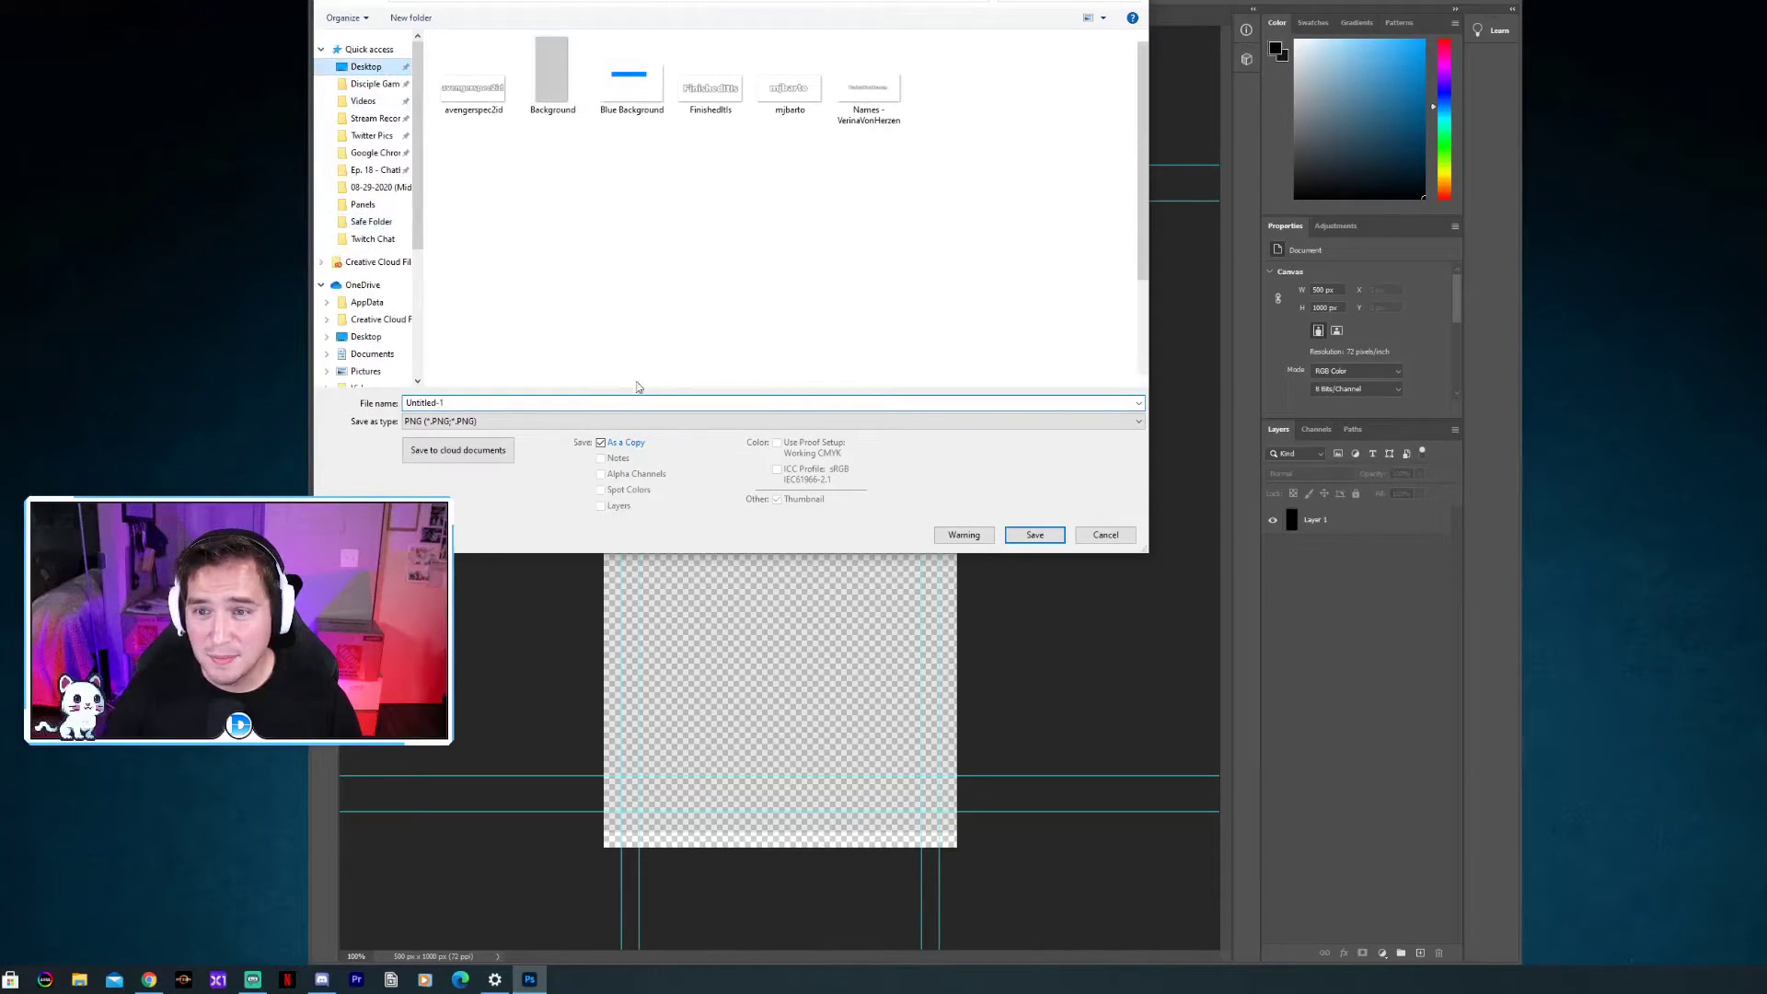
{"action": "double_click", "coordinate": [510, 403]}
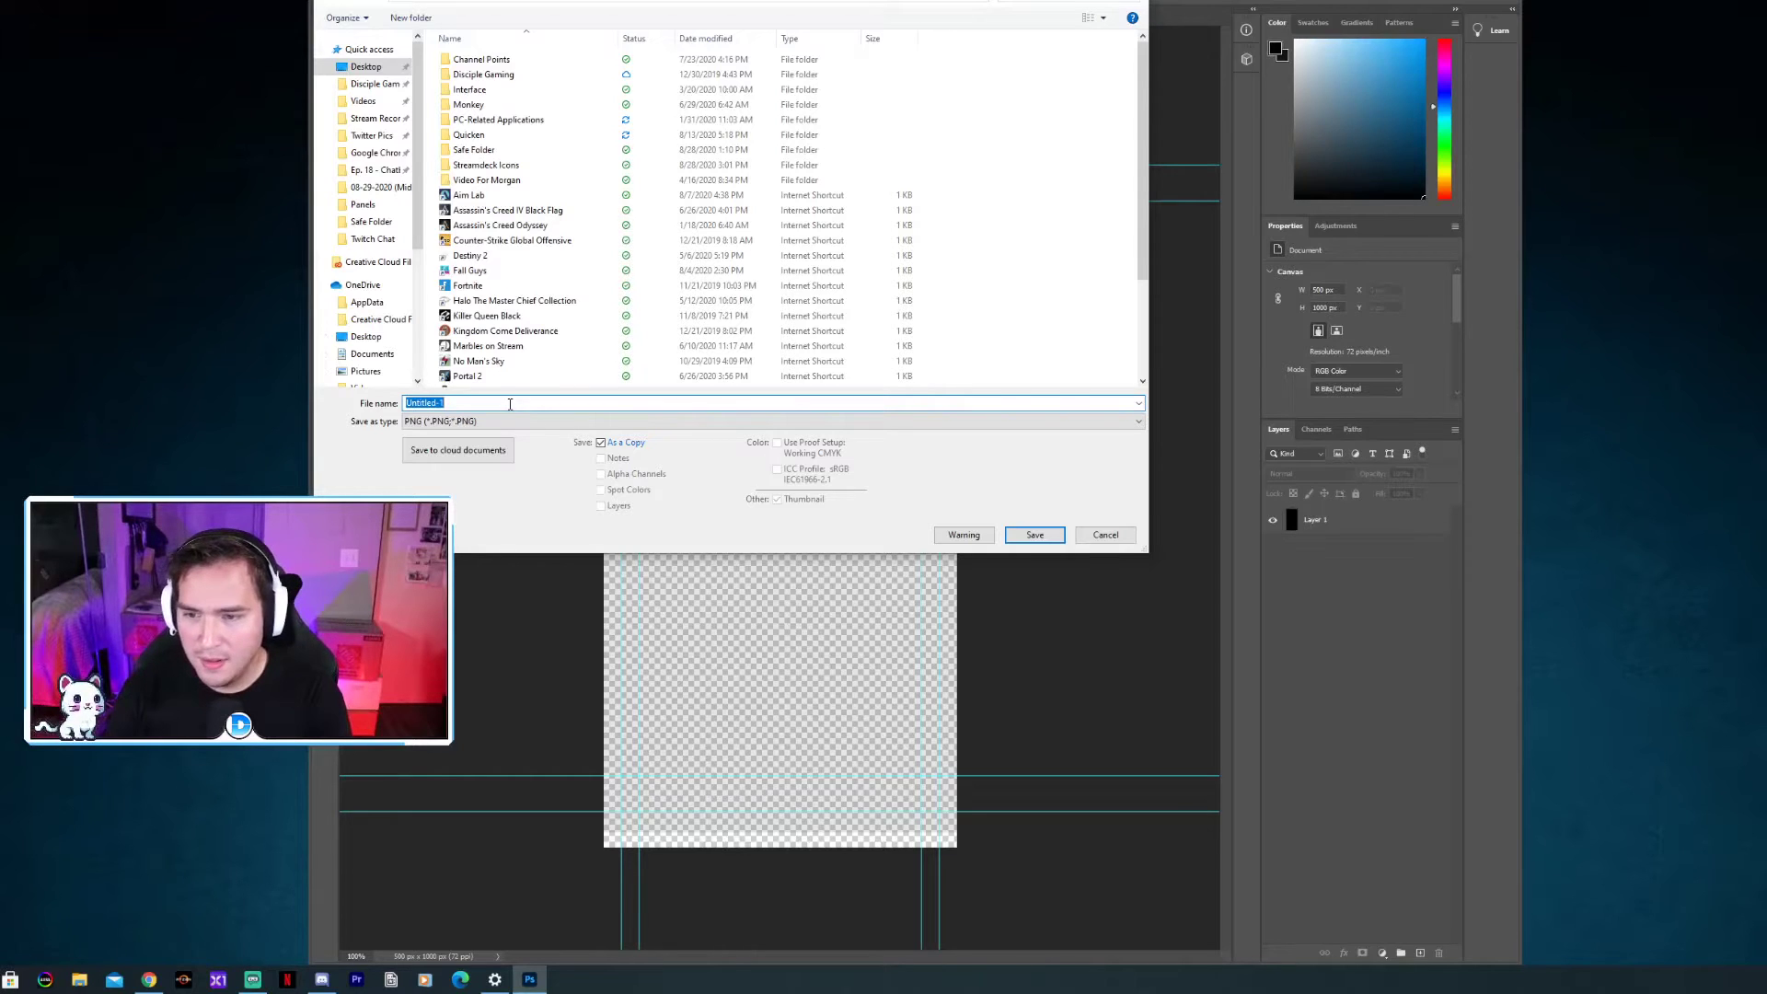
{"action": "type", "text": "Twitch Chat"}
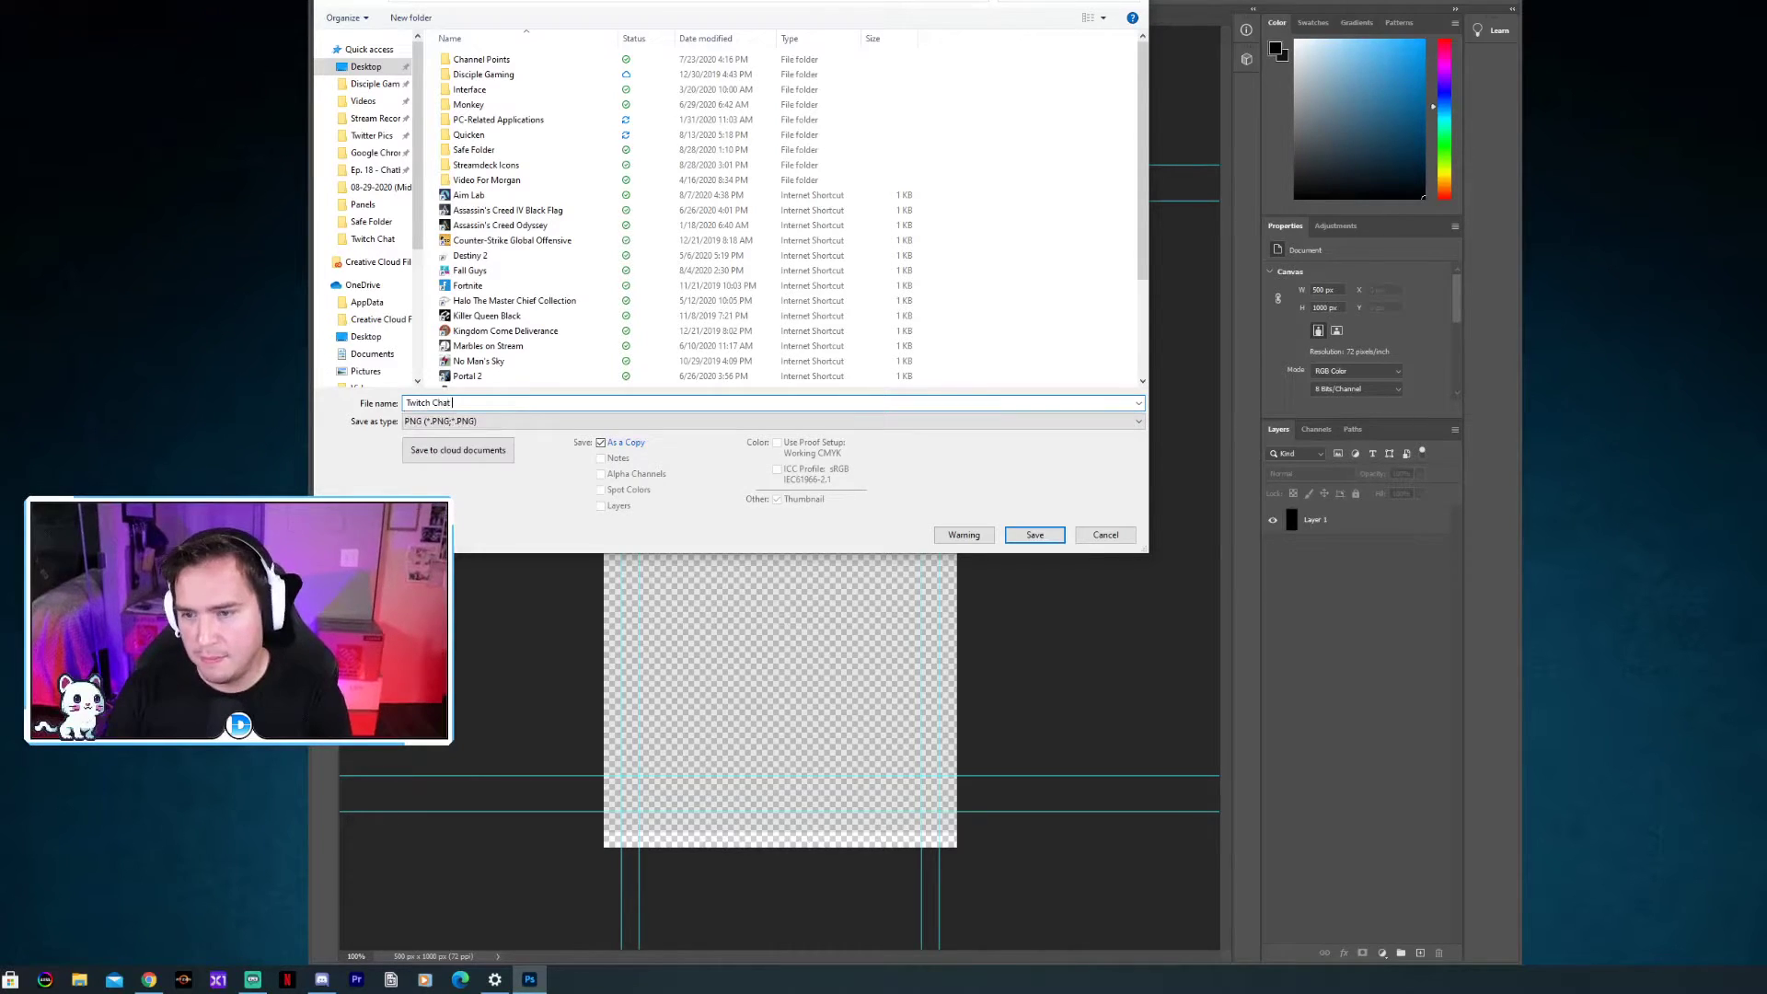
{"action": "type", "text": " Image"}
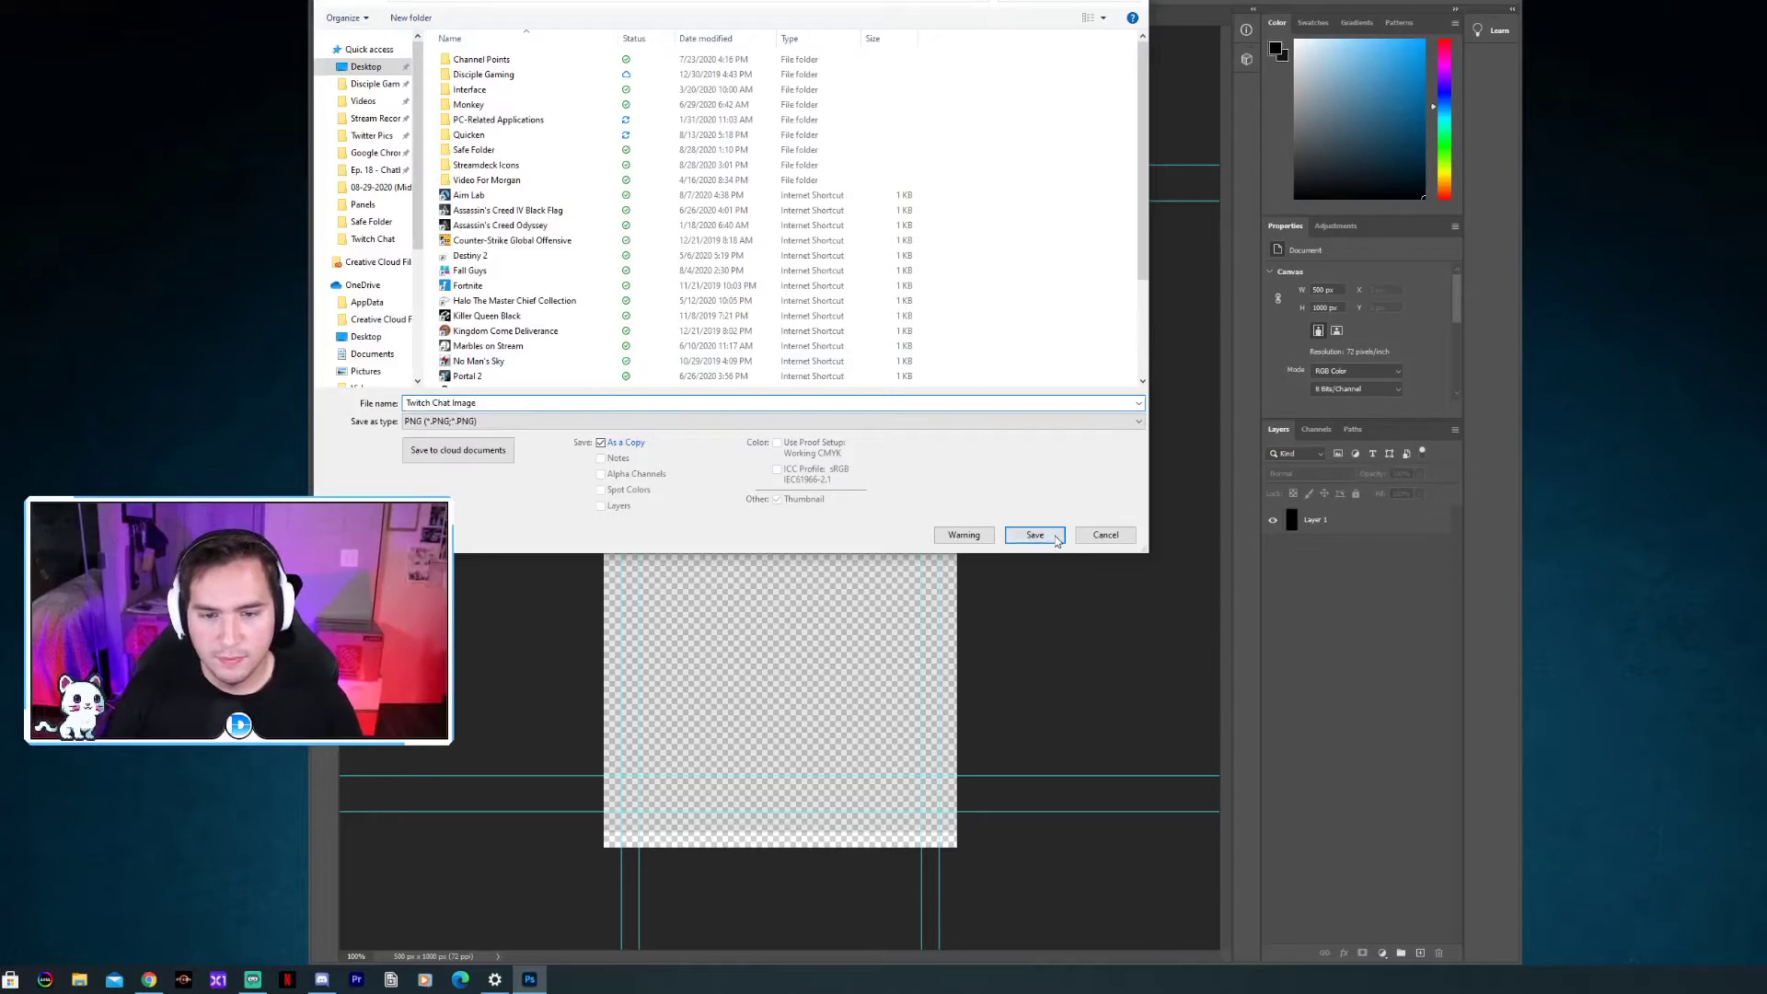
{"action": "left_click", "coordinate": [1056, 538]}
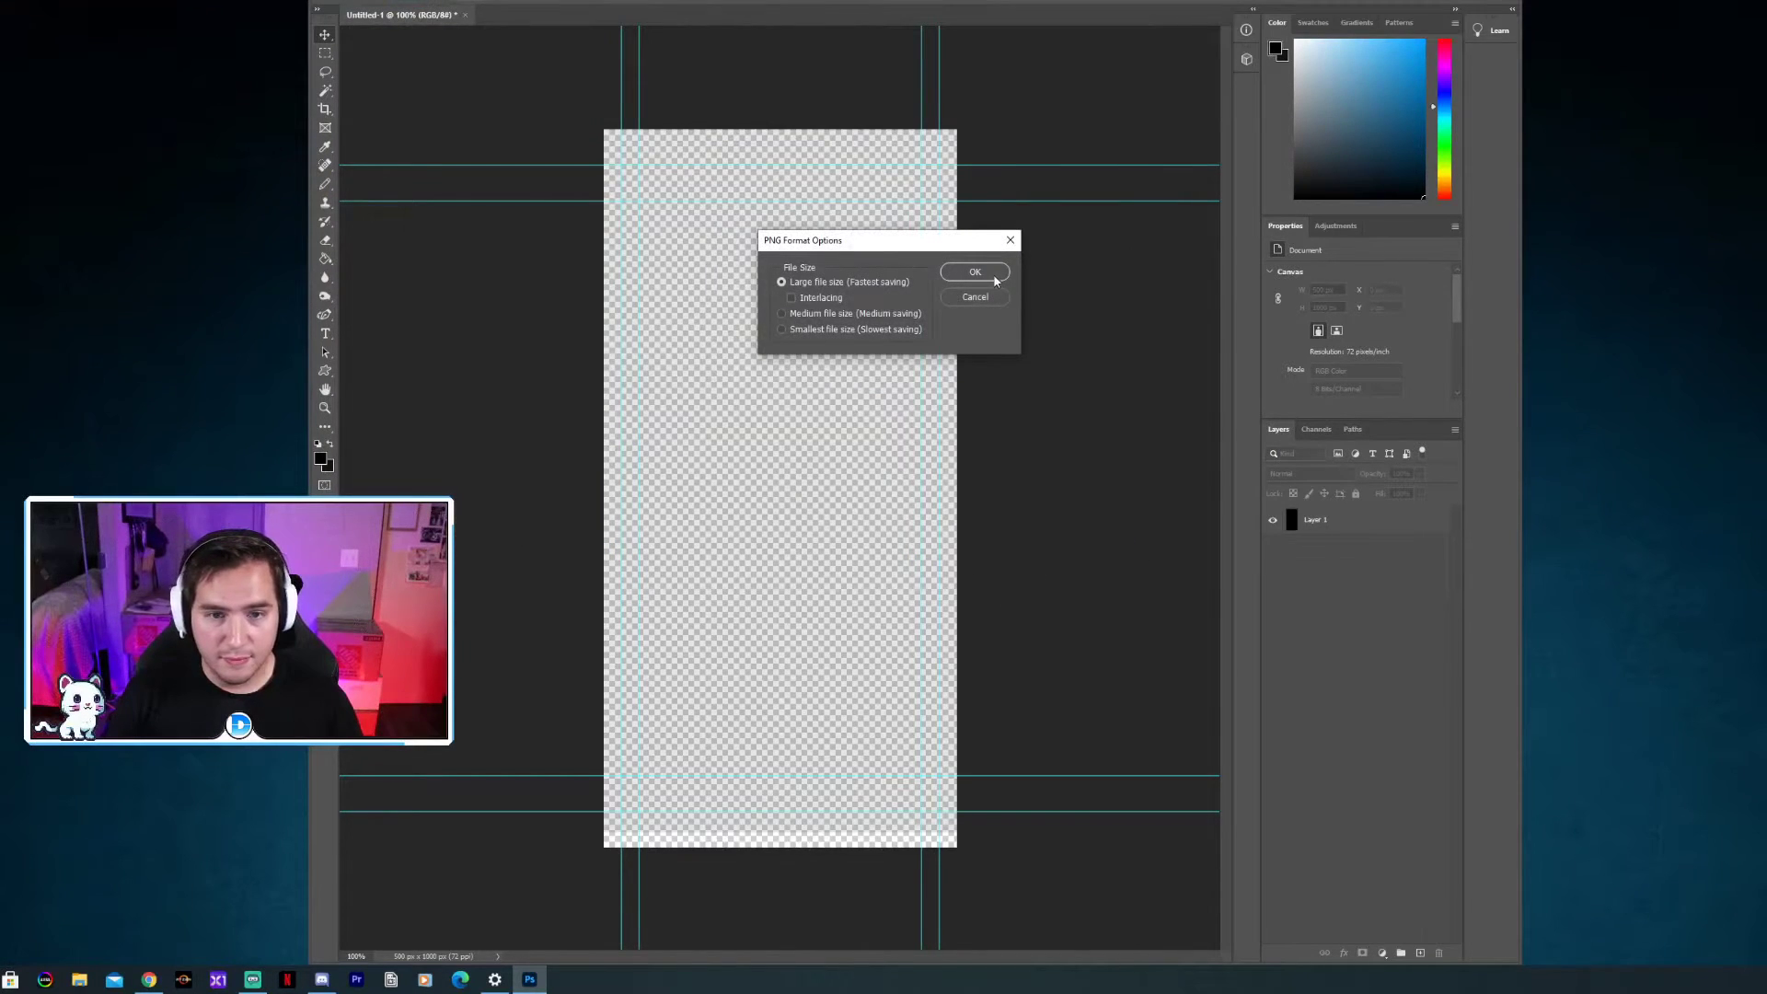
{"action": "left_click", "coordinate": [995, 281]}
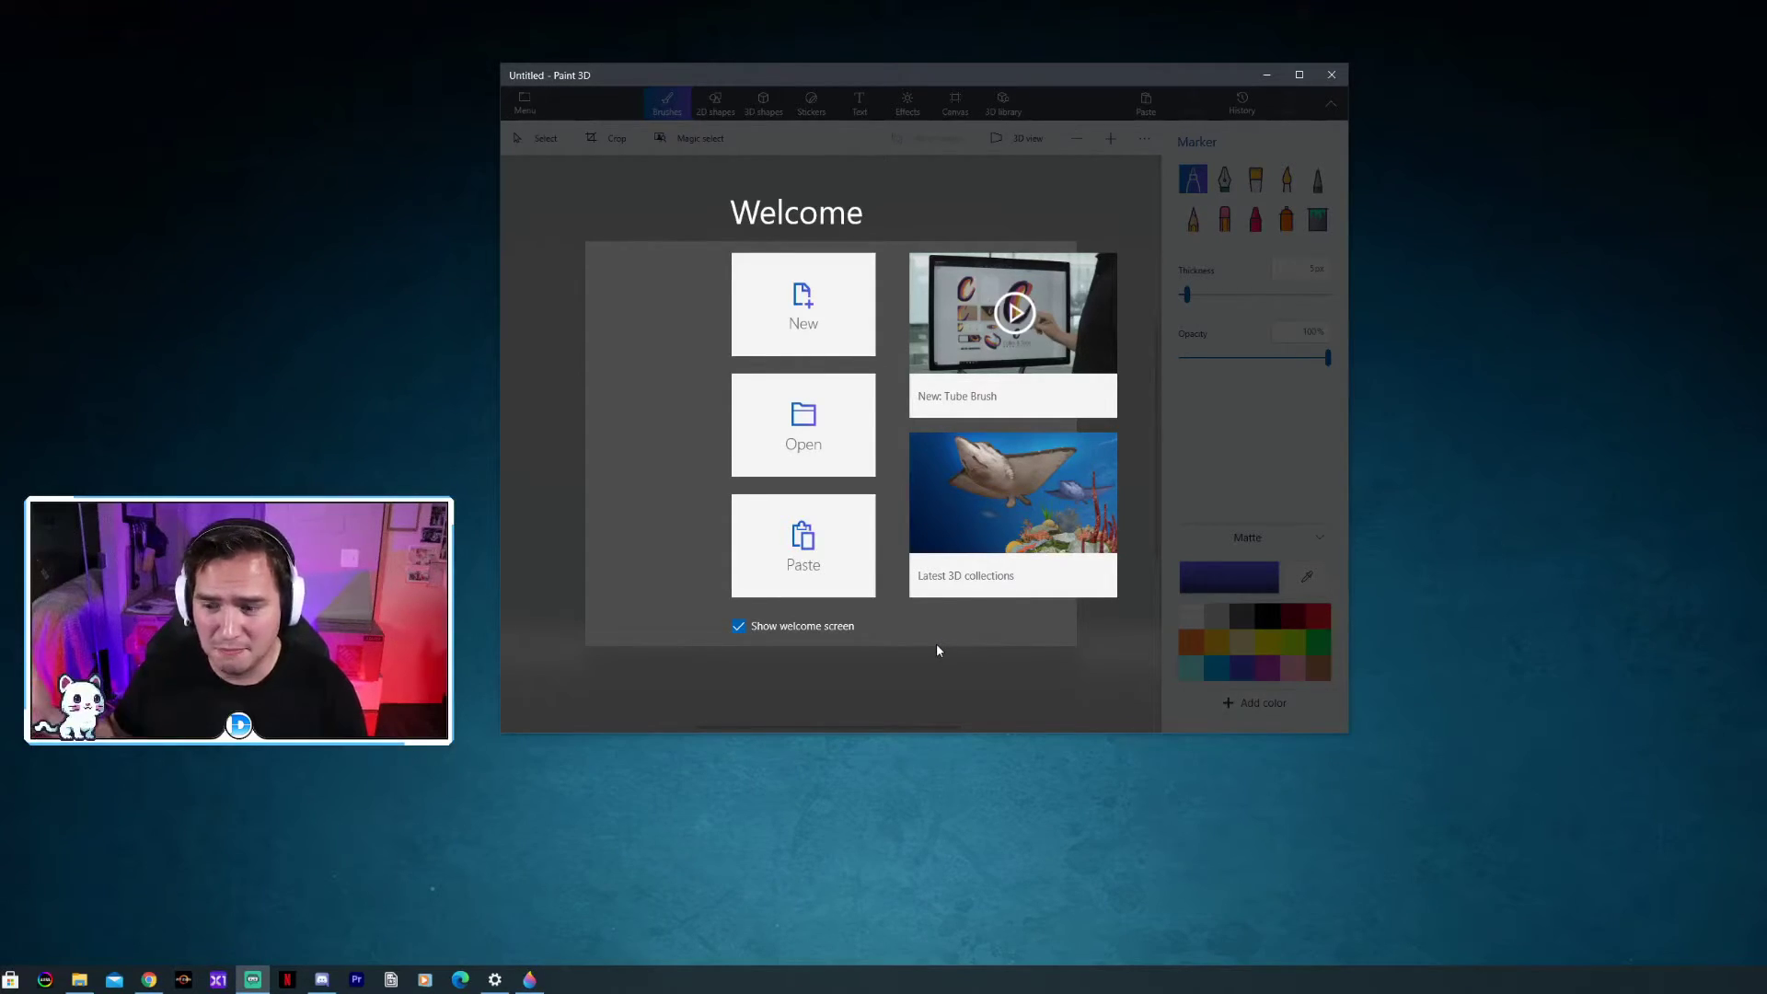
Start a new transparent Paint 3D canvas sized 500 × 1000 px.
{"action": "left_click", "coordinate": [828, 313]}
{"action": "left_click", "coordinate": [828, 313]}
{"action": "right_click", "coordinate": [817, 385]}
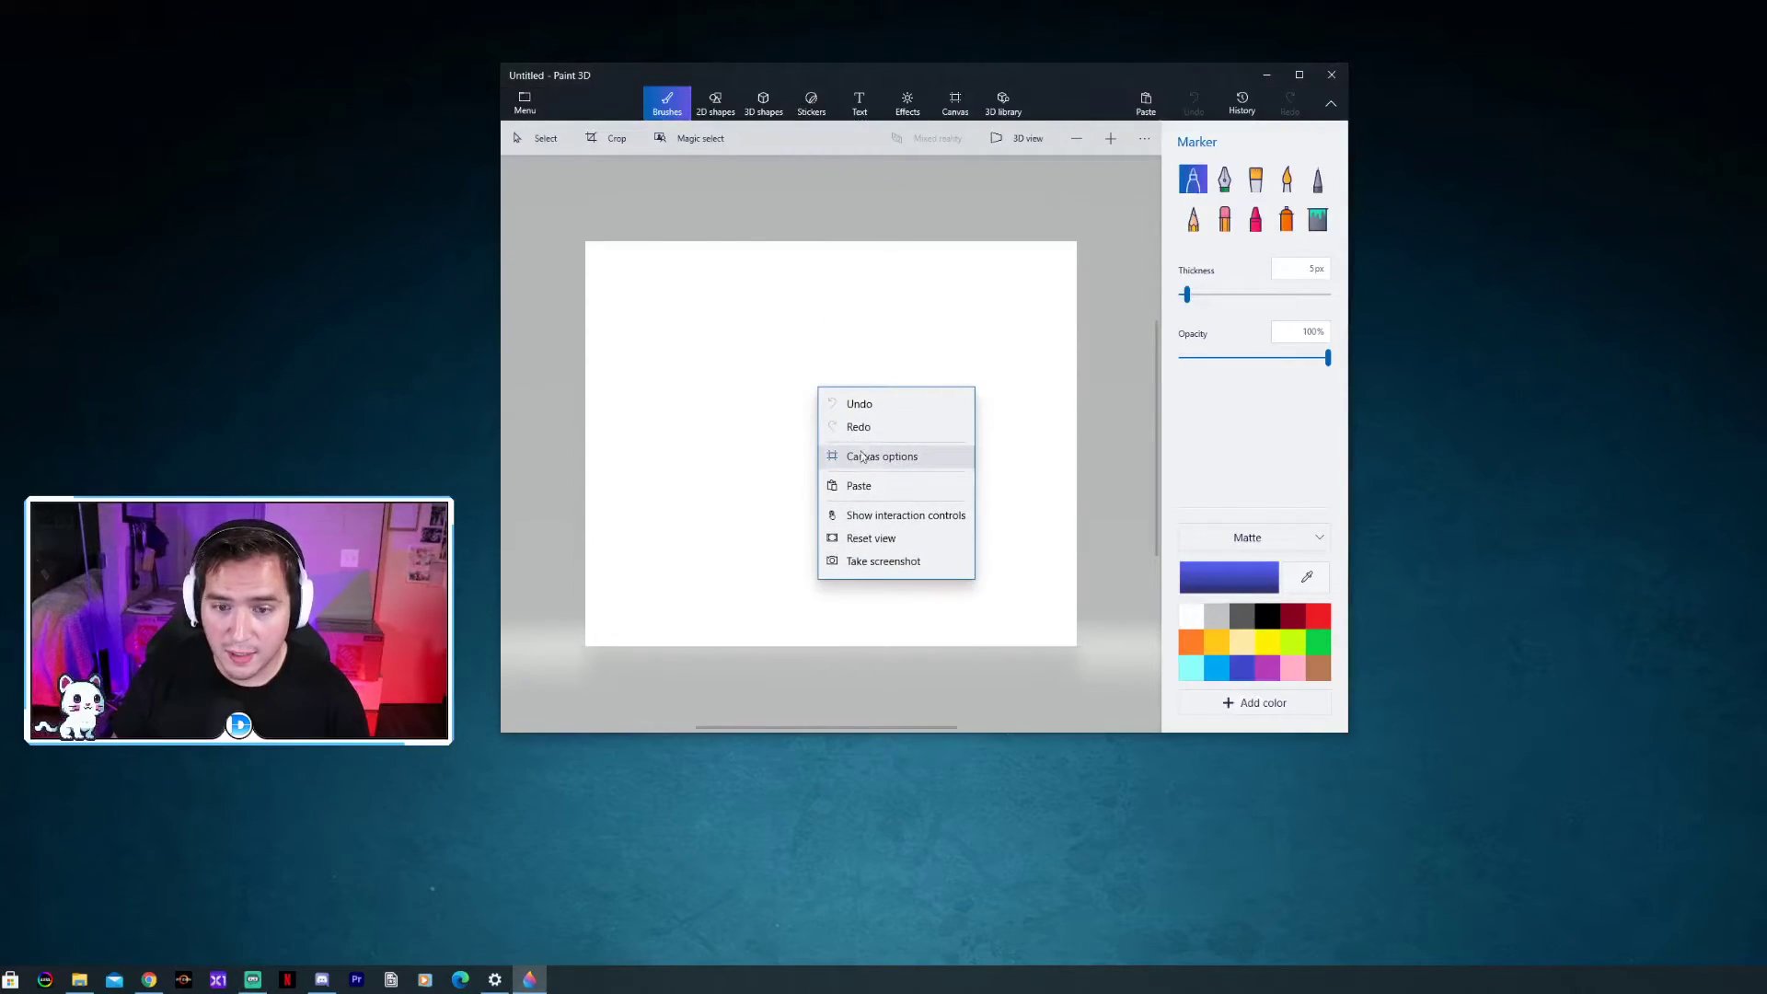
{"action": "left_click", "coordinate": [865, 457]}
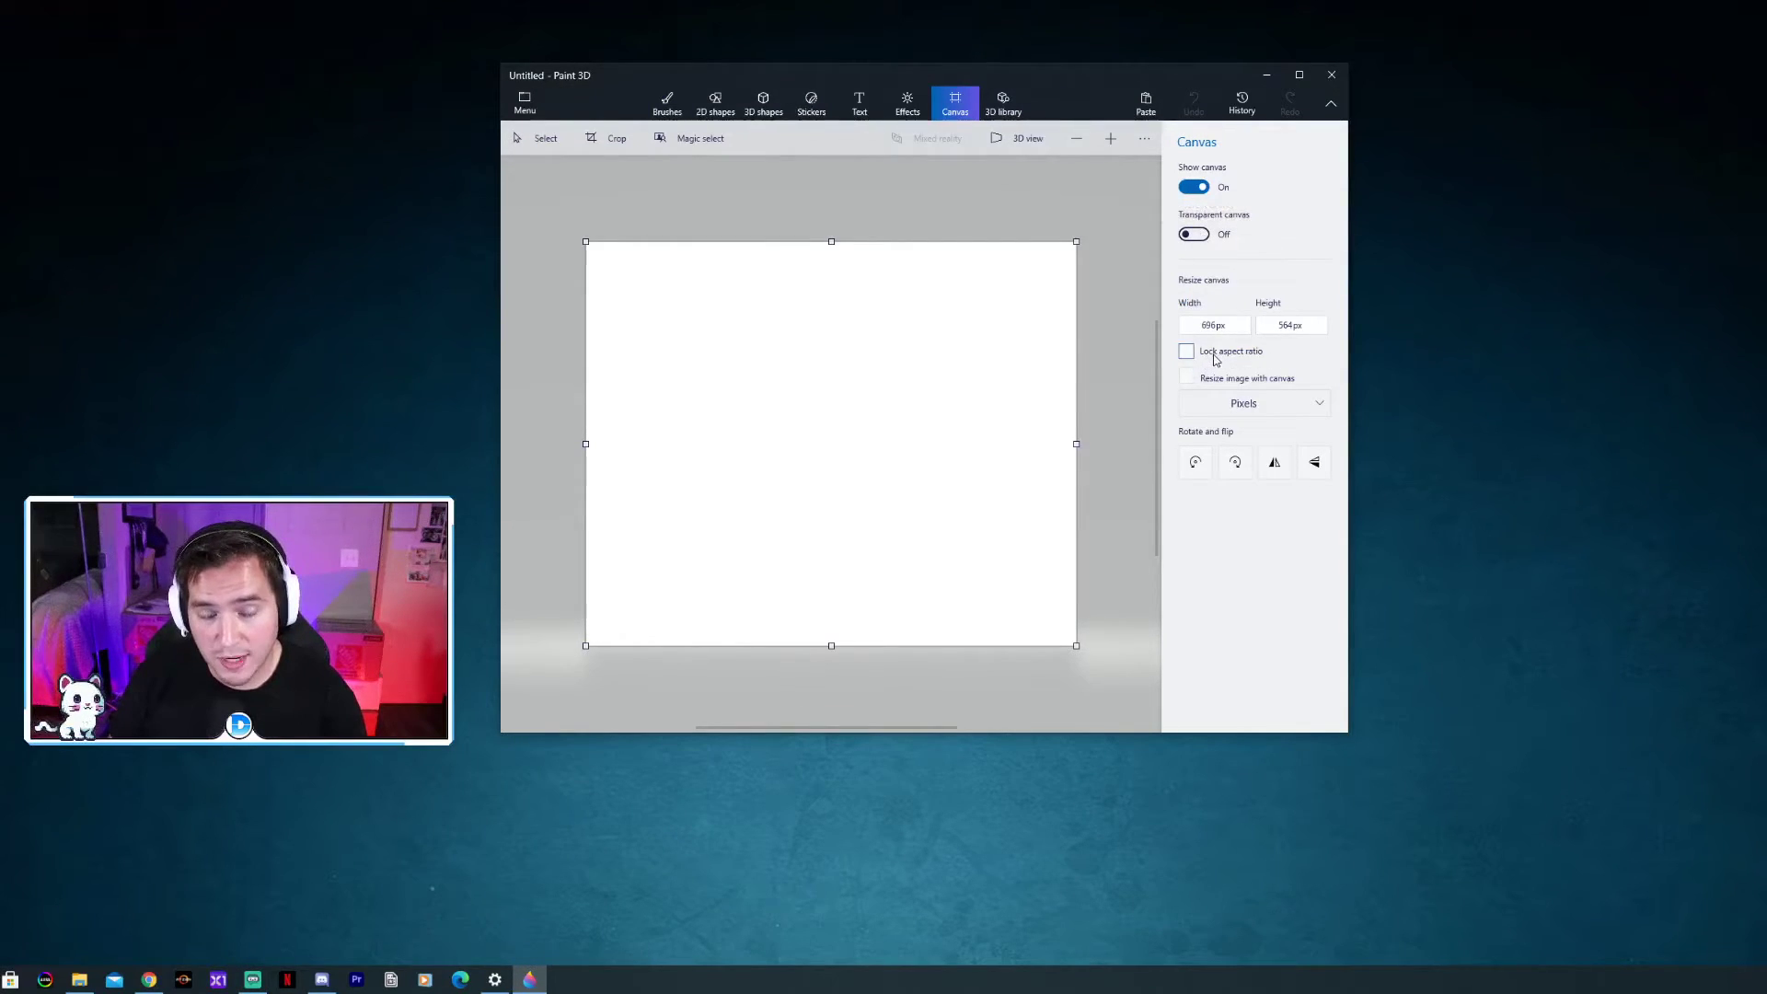
{"action": "left_click", "coordinate": [1194, 235]}
{"action": "left_click", "coordinate": [1206, 325]}
{"action": "double_click", "coordinate": [1208, 325]}
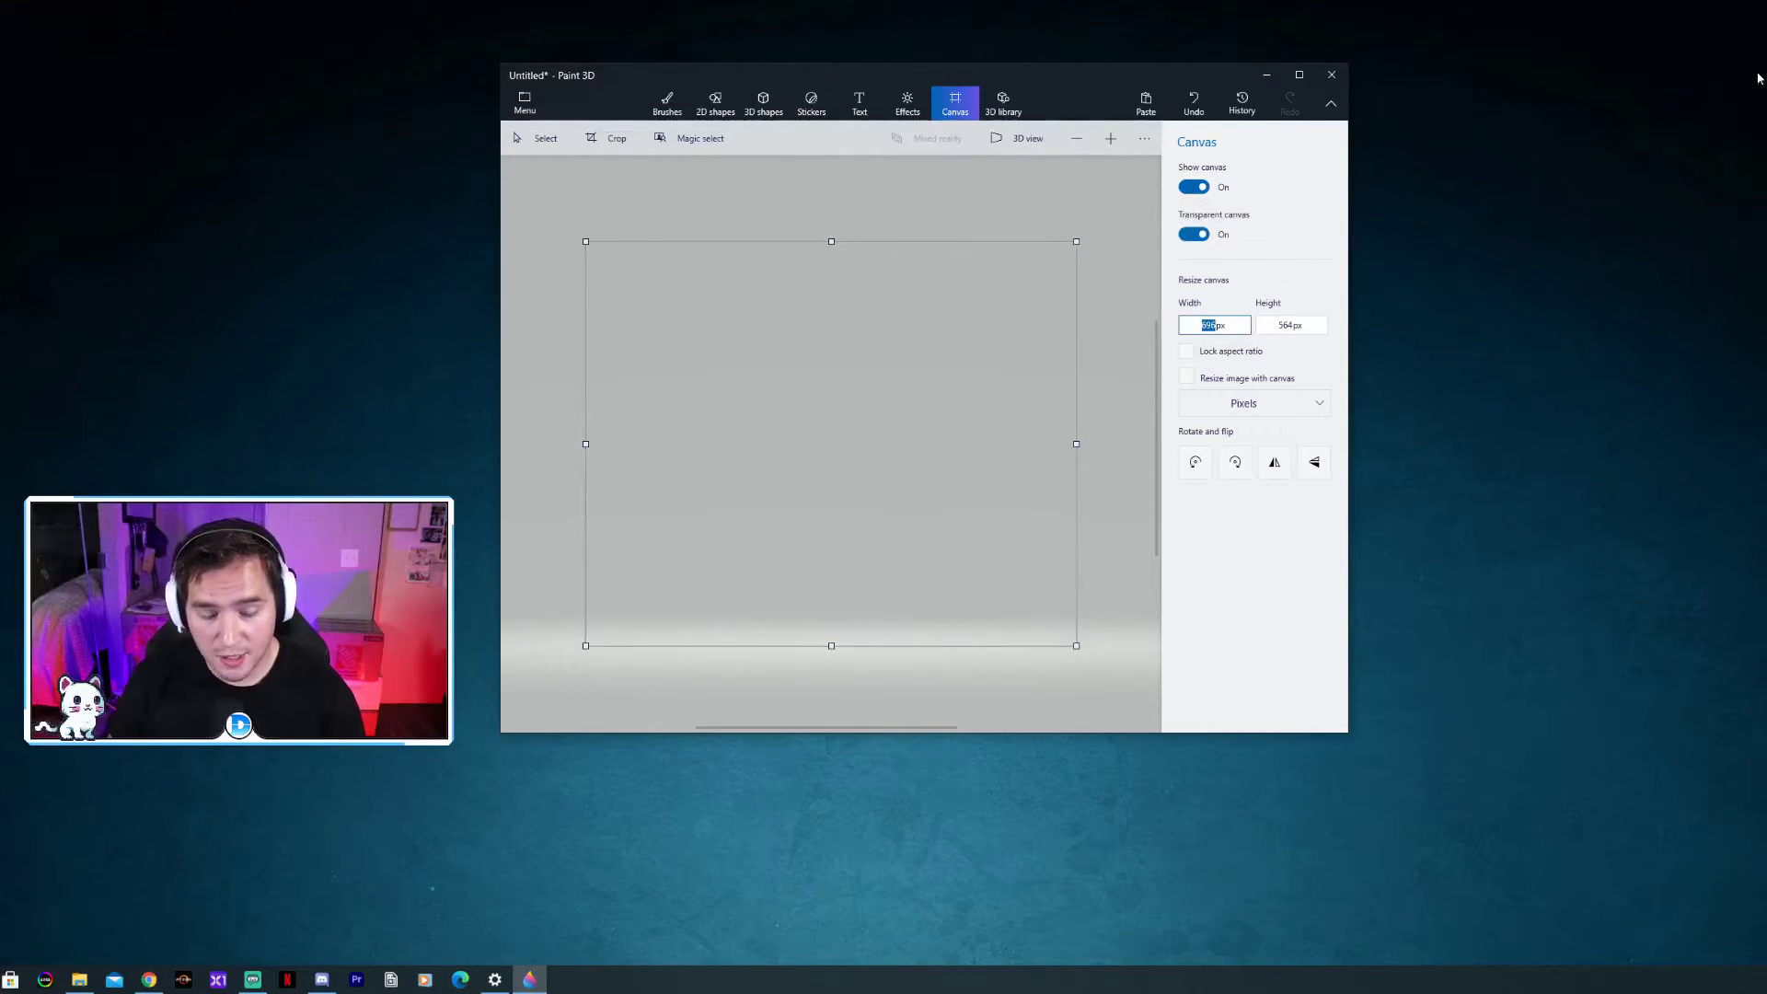
{"action": "type", "text": "500"}
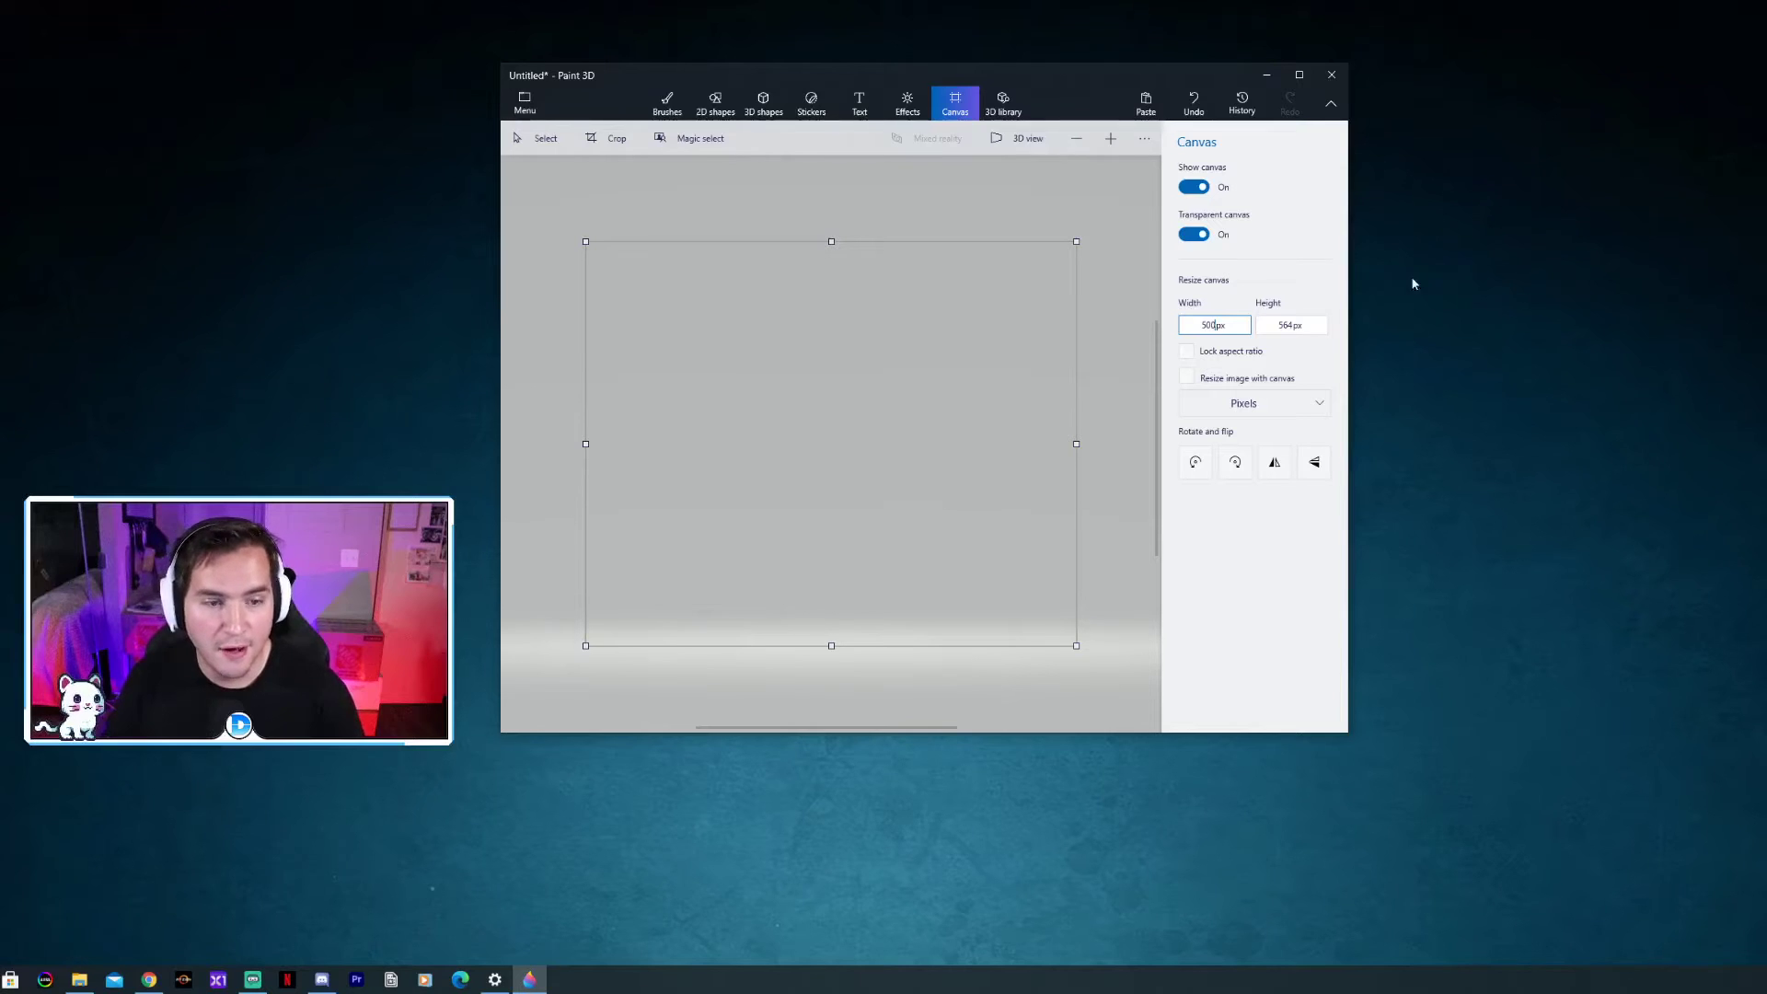
{"action": "double_click", "coordinate": [1283, 325]}
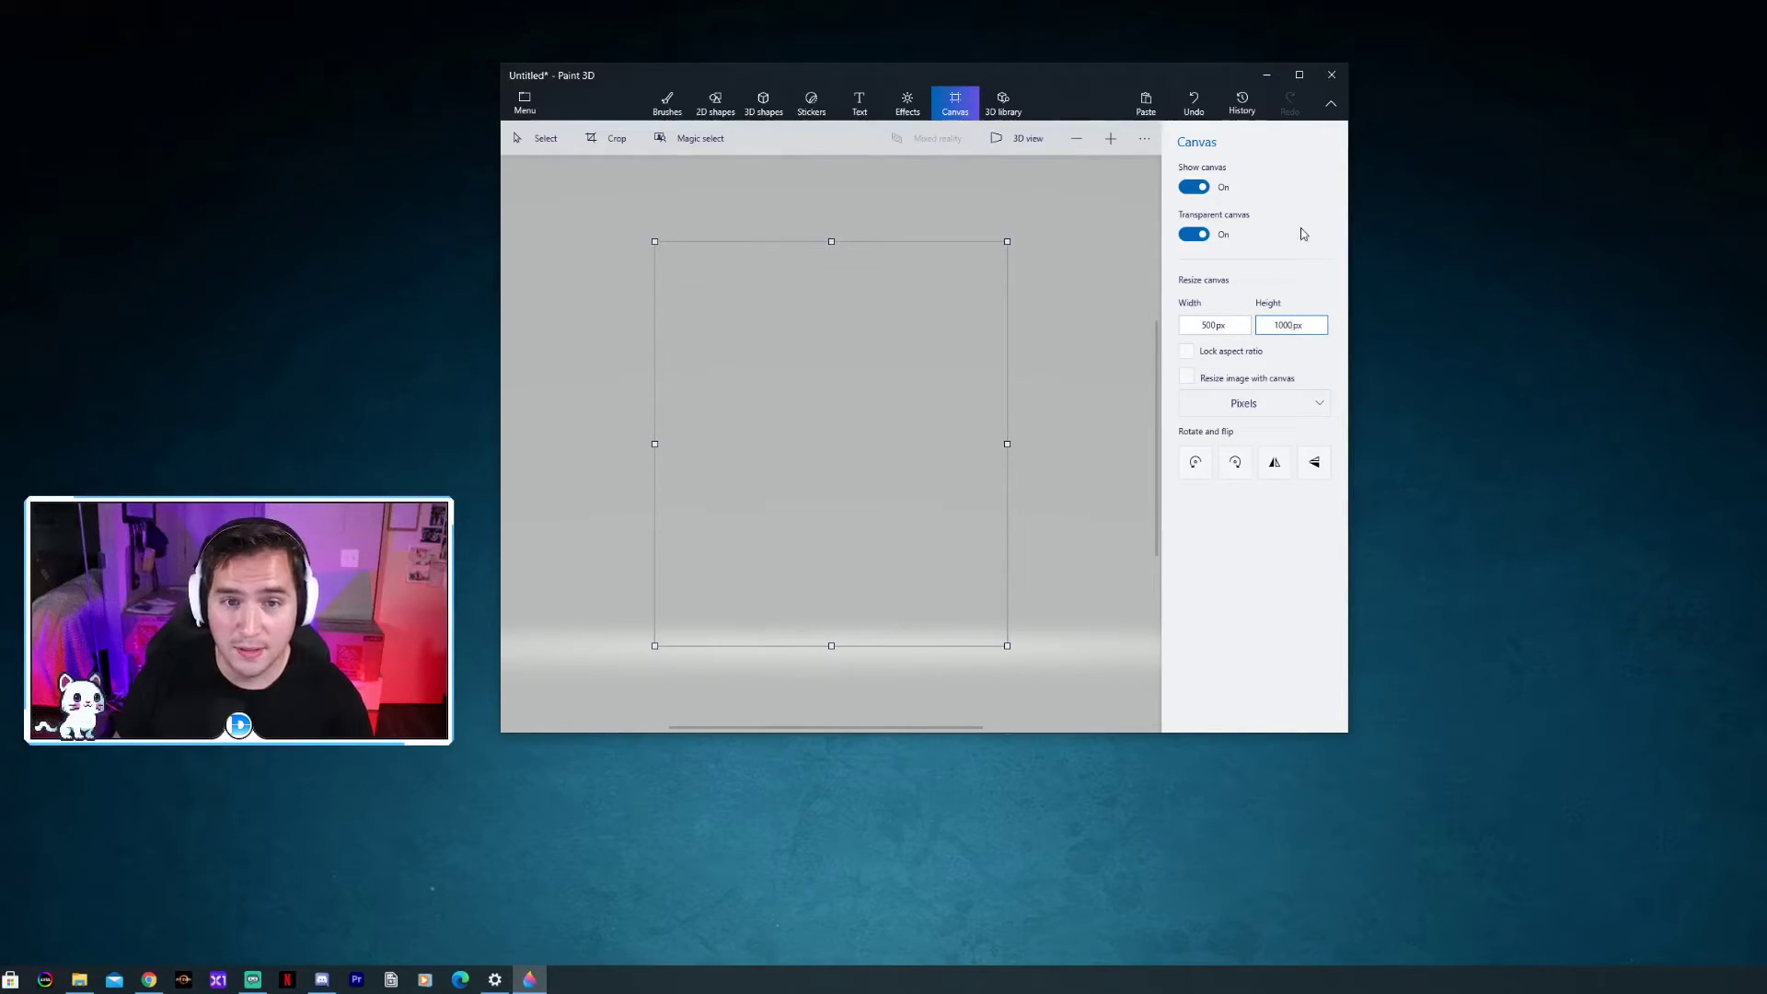
Fill the canvas with black at 20% opacity using the Fill brush.
{"action": "left_click", "coordinate": [667, 101]}
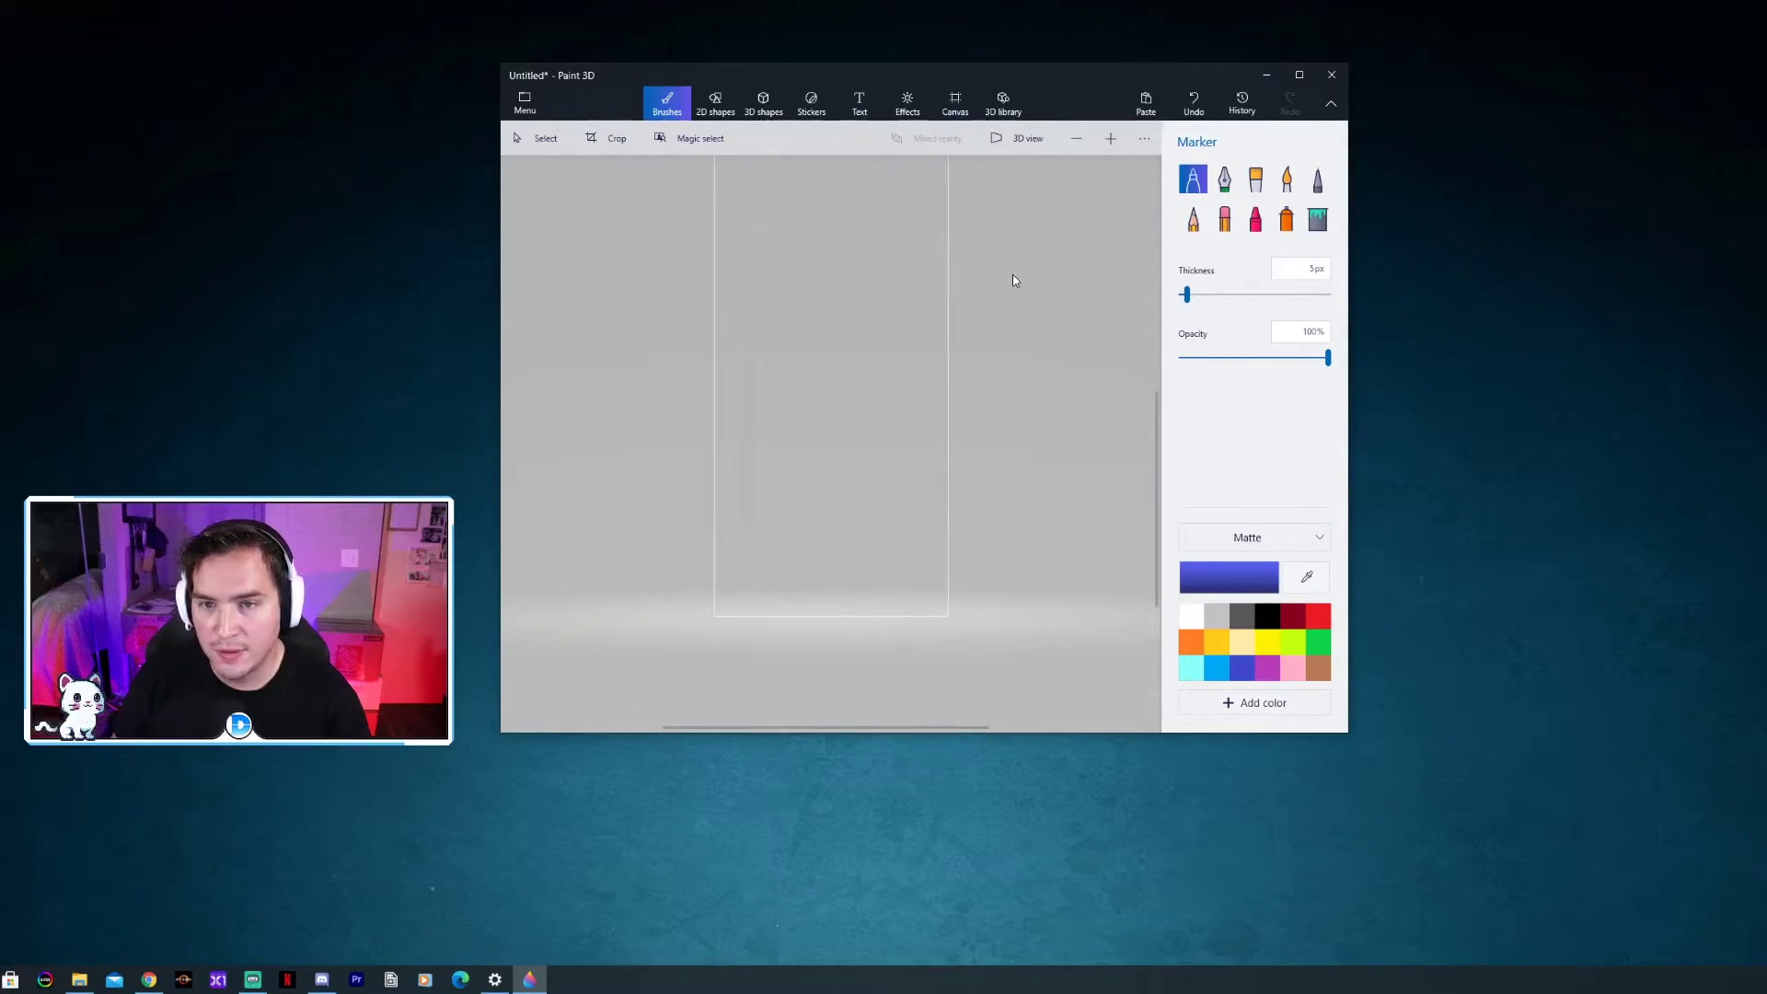
{"action": "left_click", "coordinate": [1313, 221]}
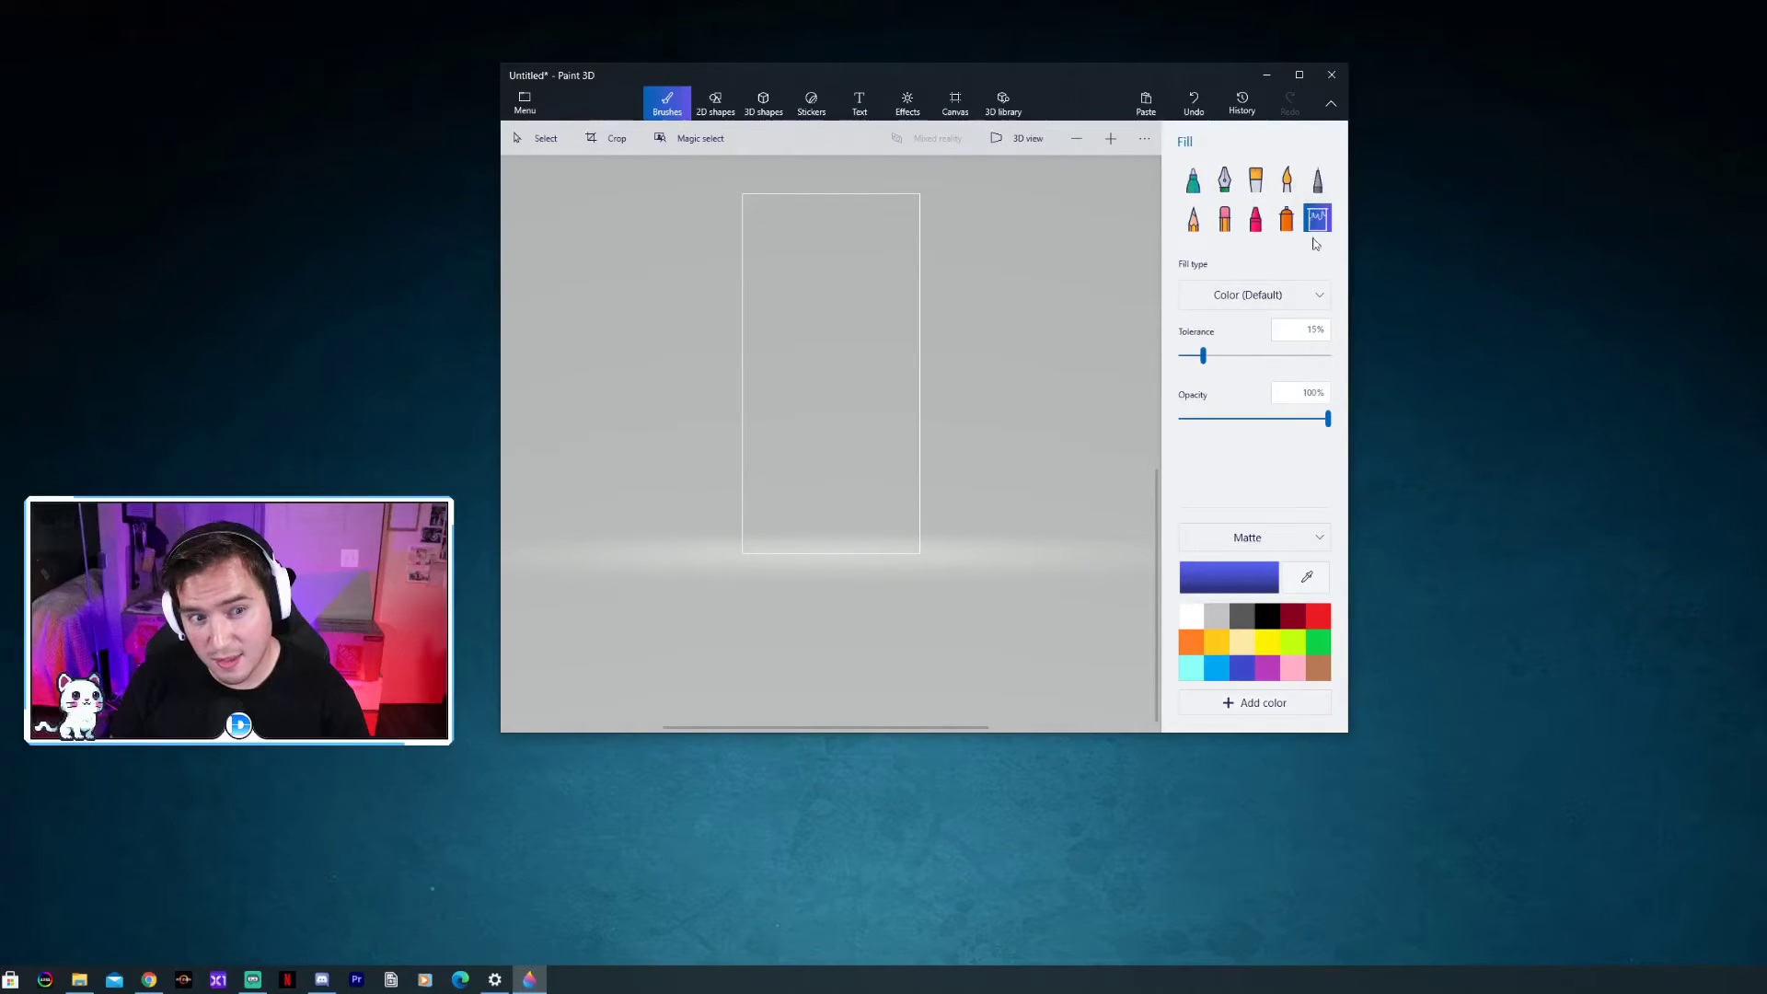
{"action": "left_click_drag", "start_coordinate": [1330, 423], "coordinate": [1211, 430]}
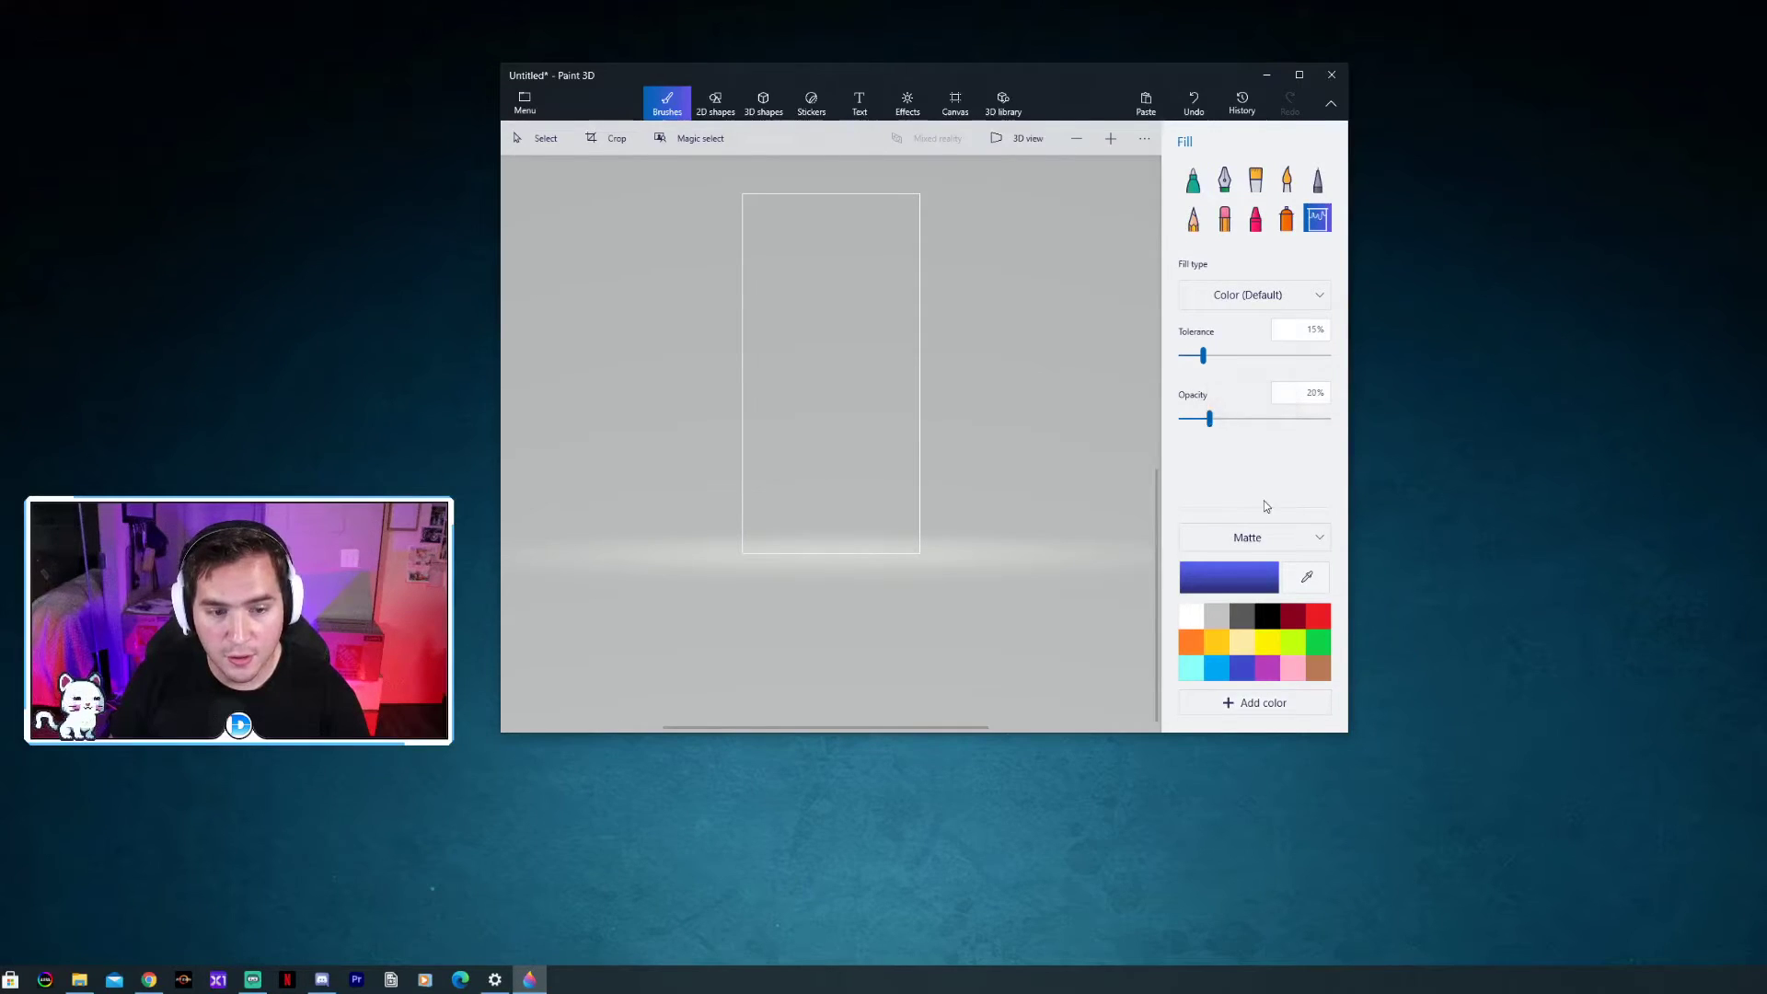
{"action": "left_click", "coordinate": [1267, 615]}
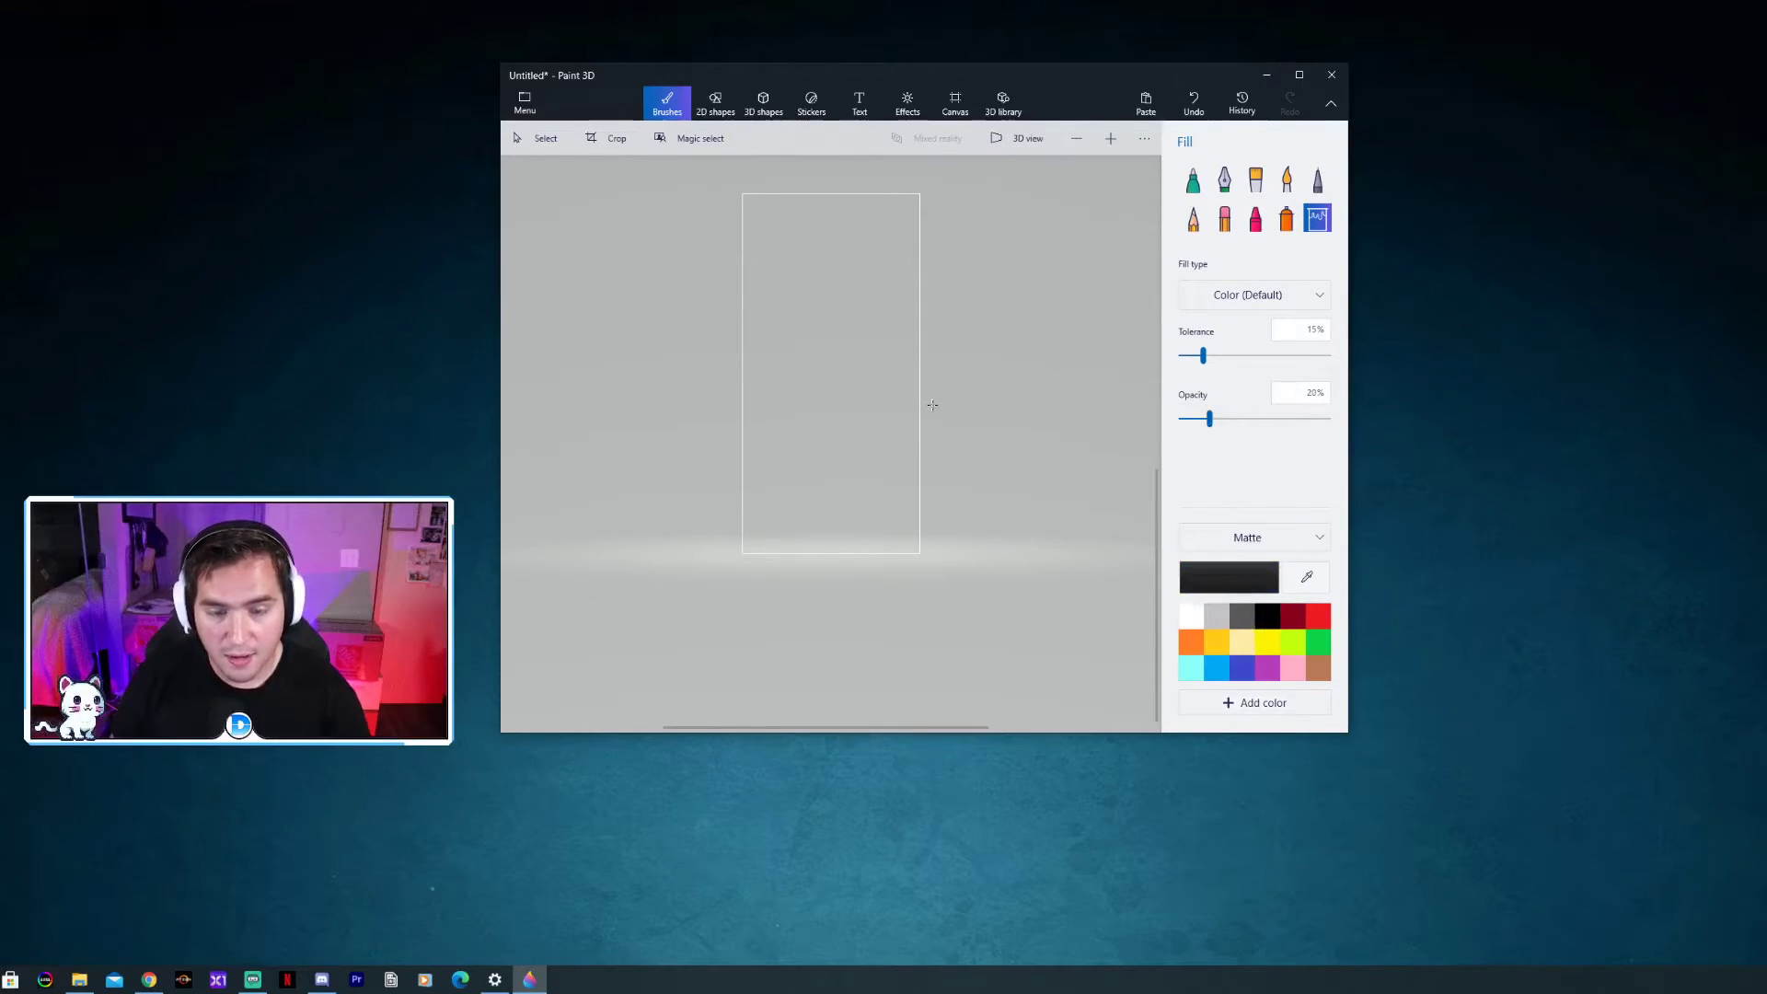
{"action": "left_click", "coordinate": [853, 325]}
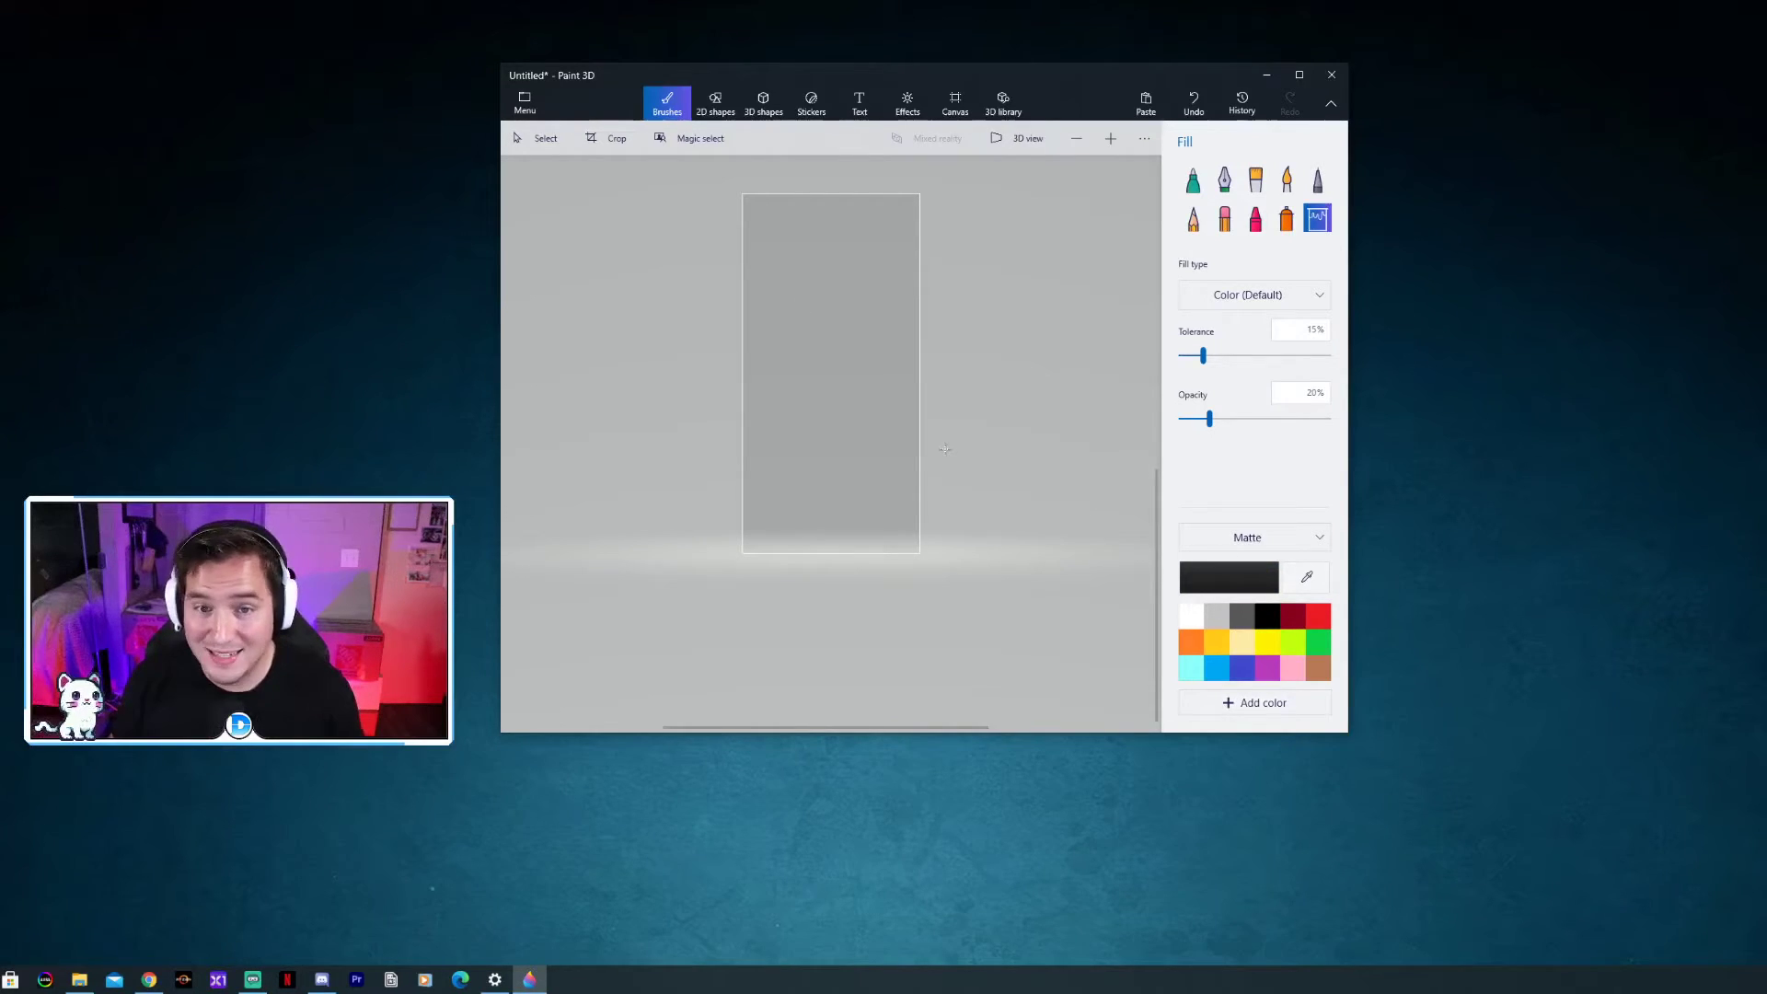
Export the Paint 3D canvas as the PNG image 'Twitch Chat Image' on the Desktop.
{"action": "left_click", "coordinate": [525, 102]}
{"action": "left_click", "coordinate": [585, 286]}
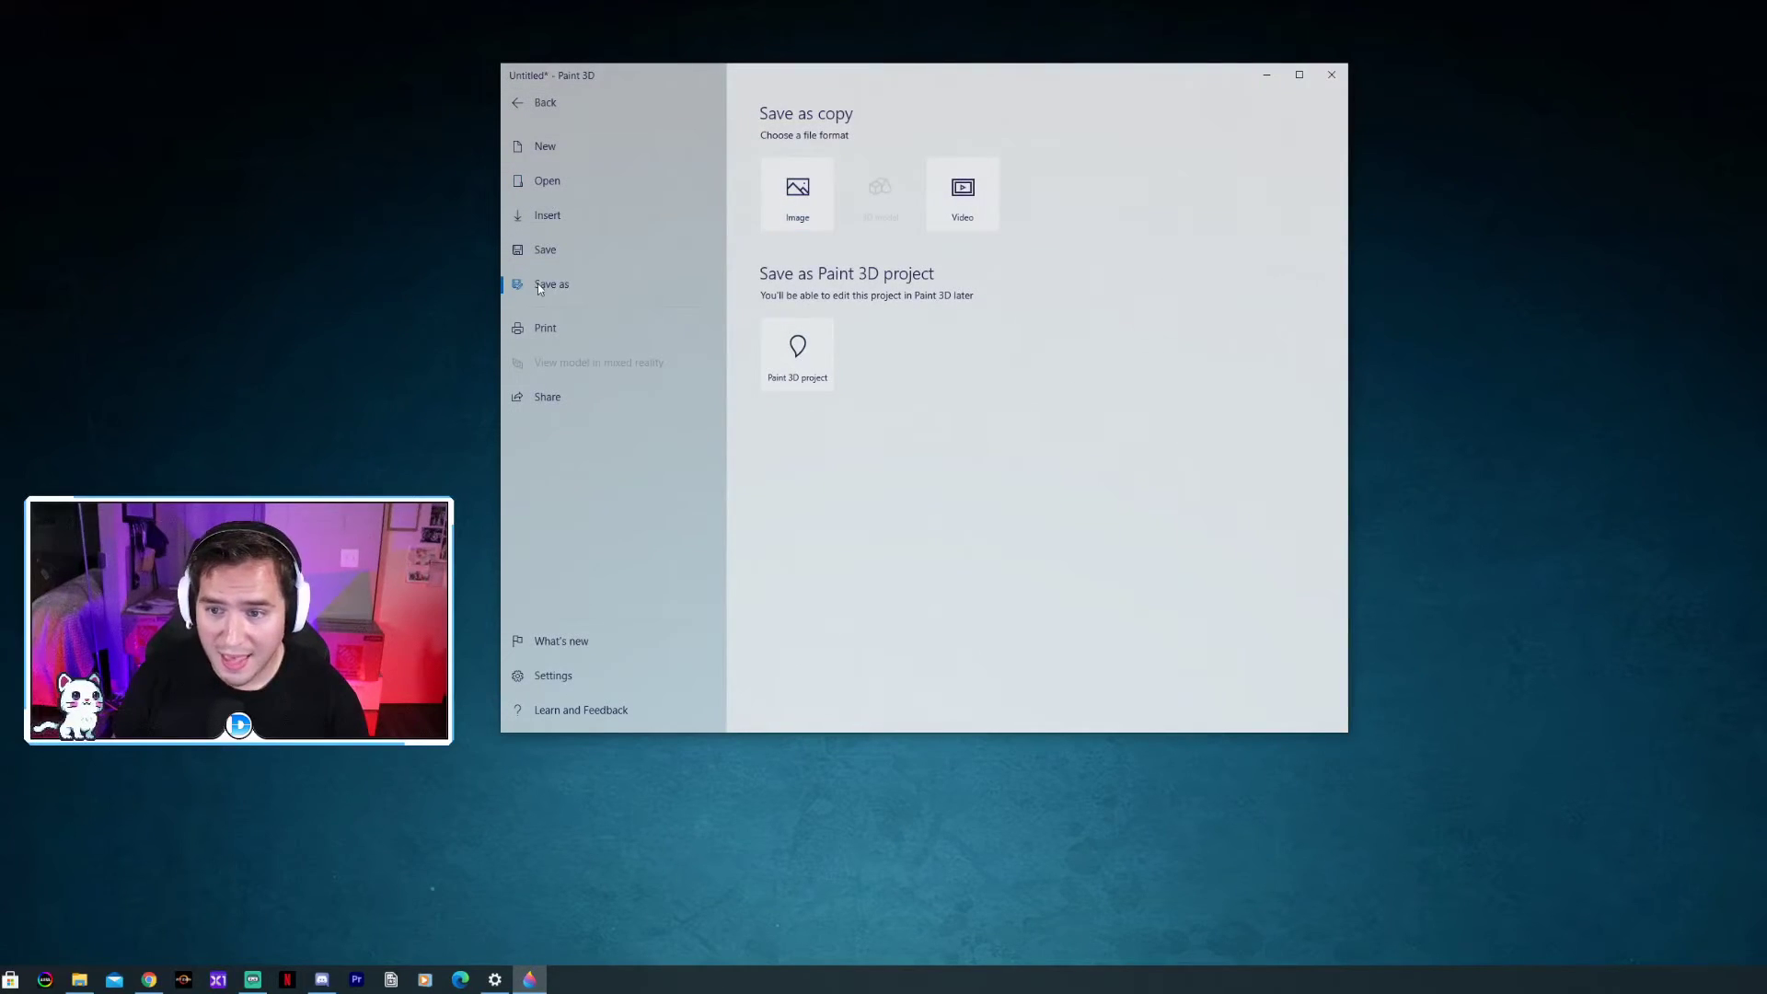
{"action": "left_click", "coordinate": [797, 193]}
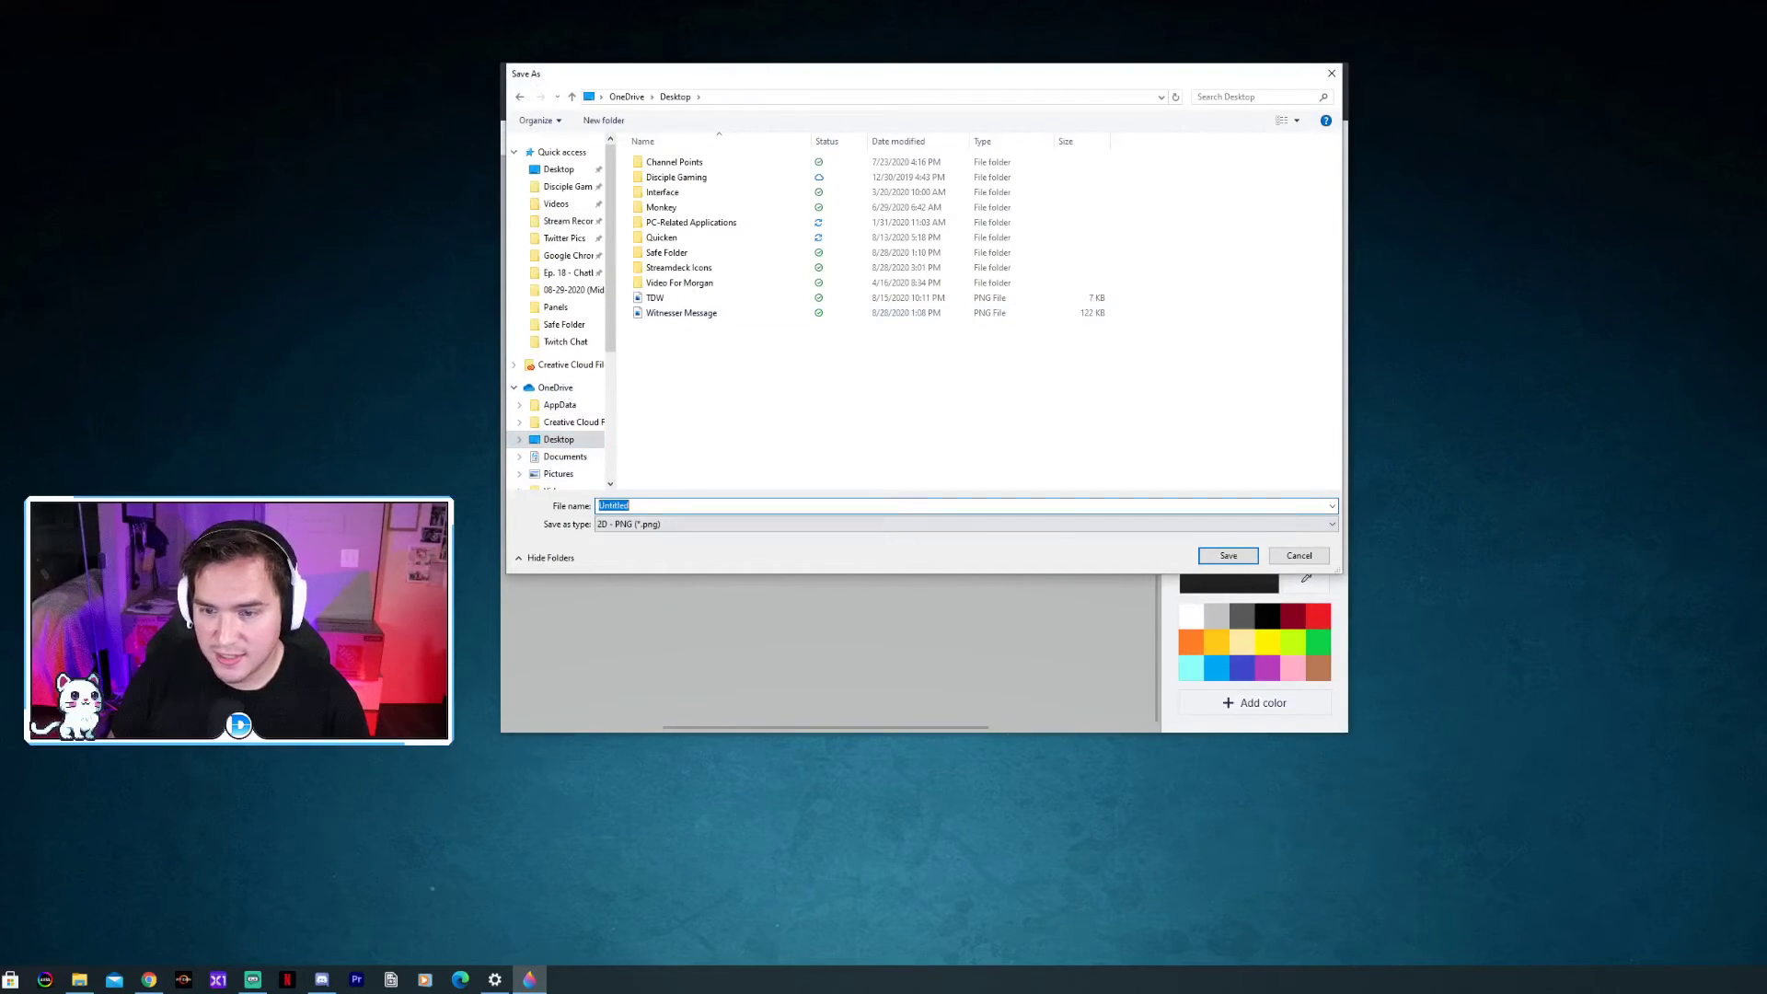
{"action": "type", "text": "Twitch Chat Image"}
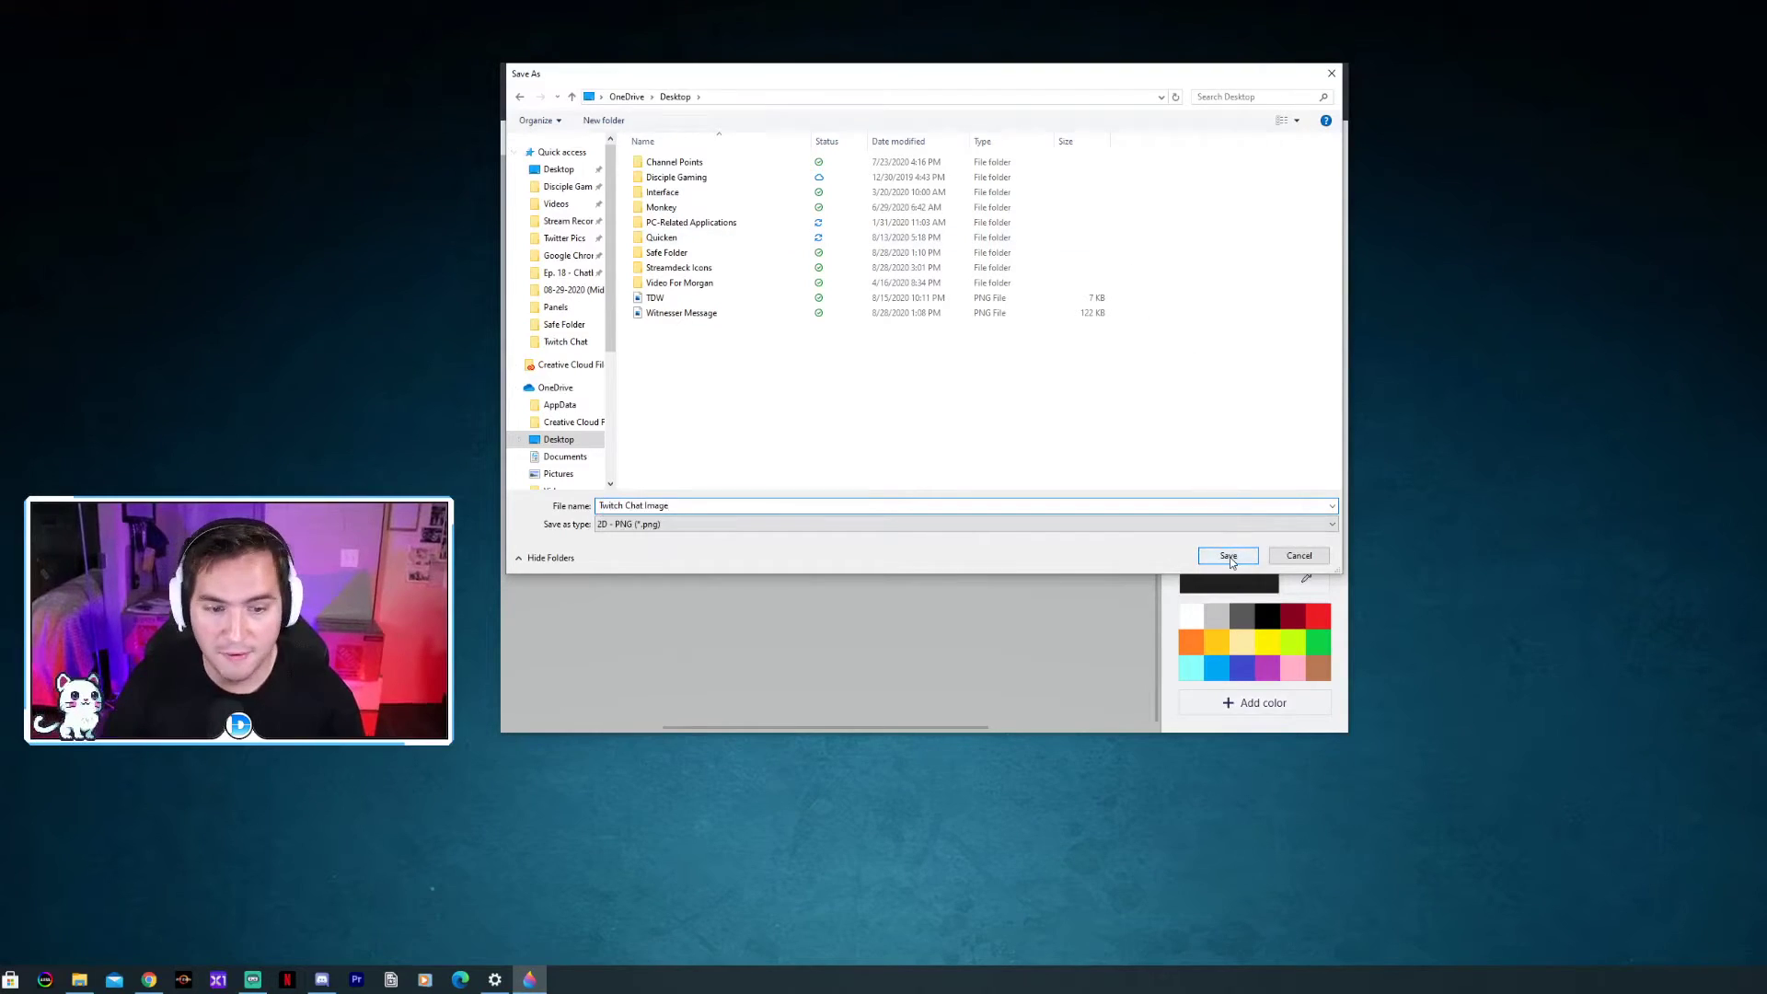
{"action": "left_click", "coordinate": [1229, 556]}
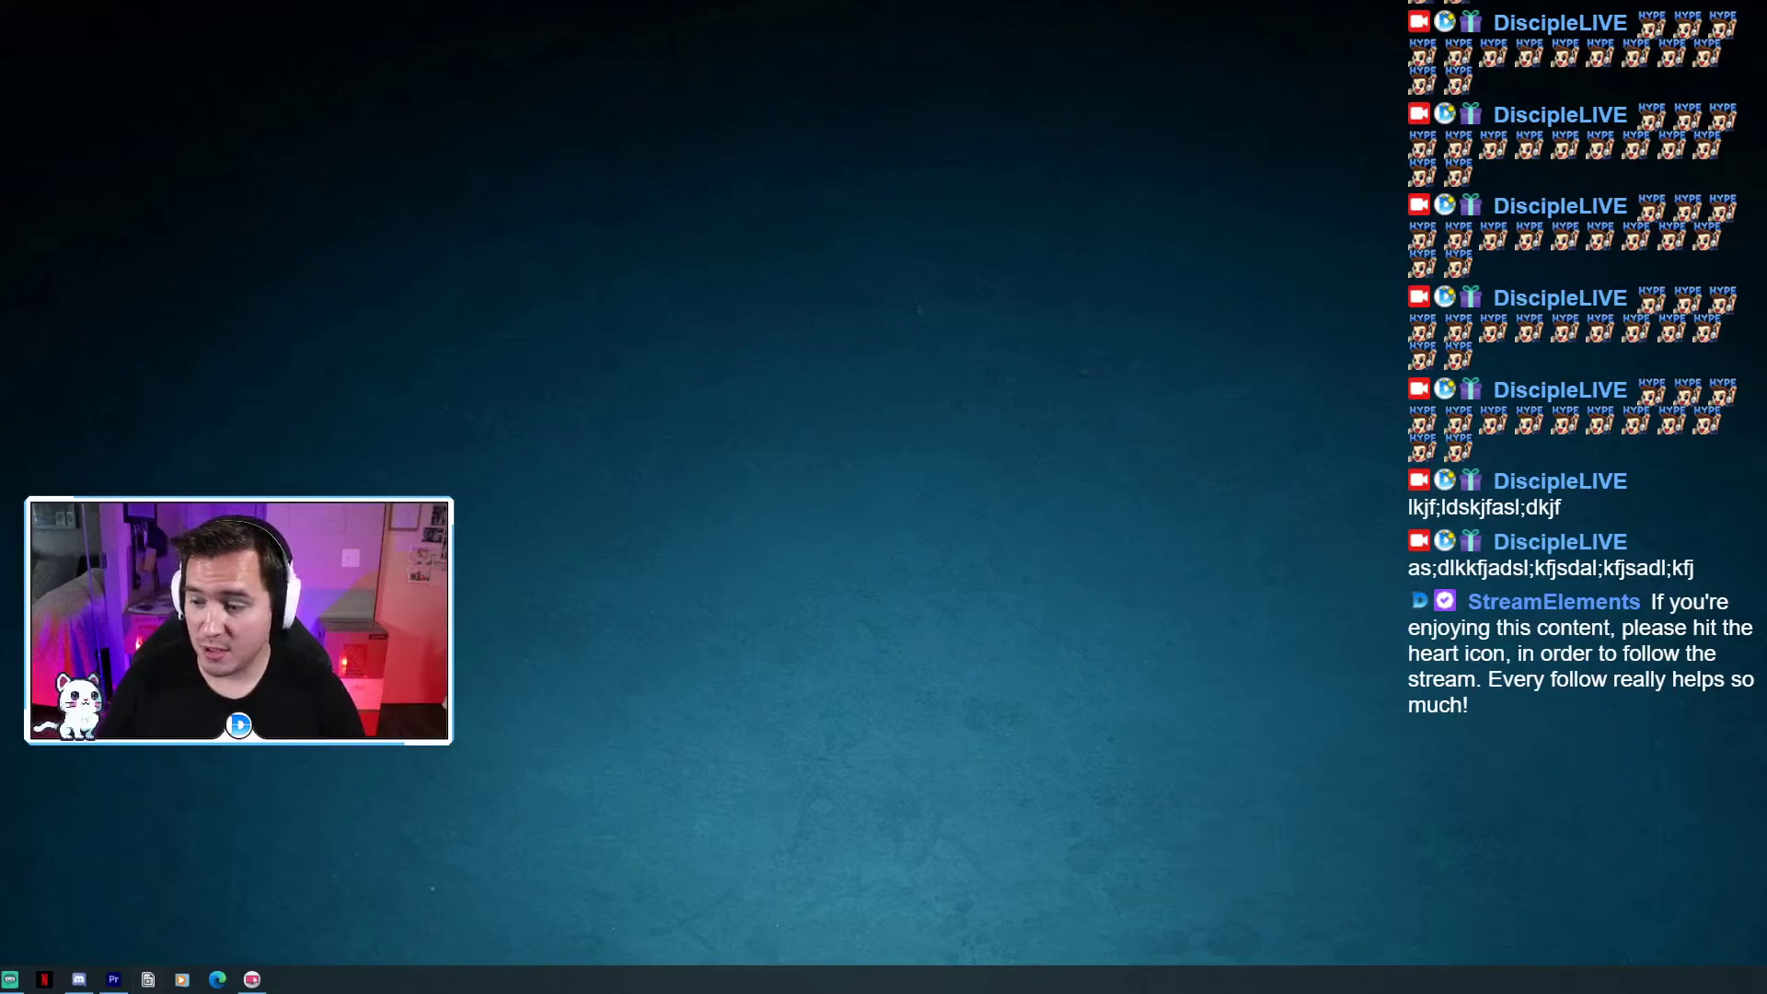
Add a new Image source to the scene named 'Chatbox Background'.
{"action": "left_click", "coordinate": [10, 978]}
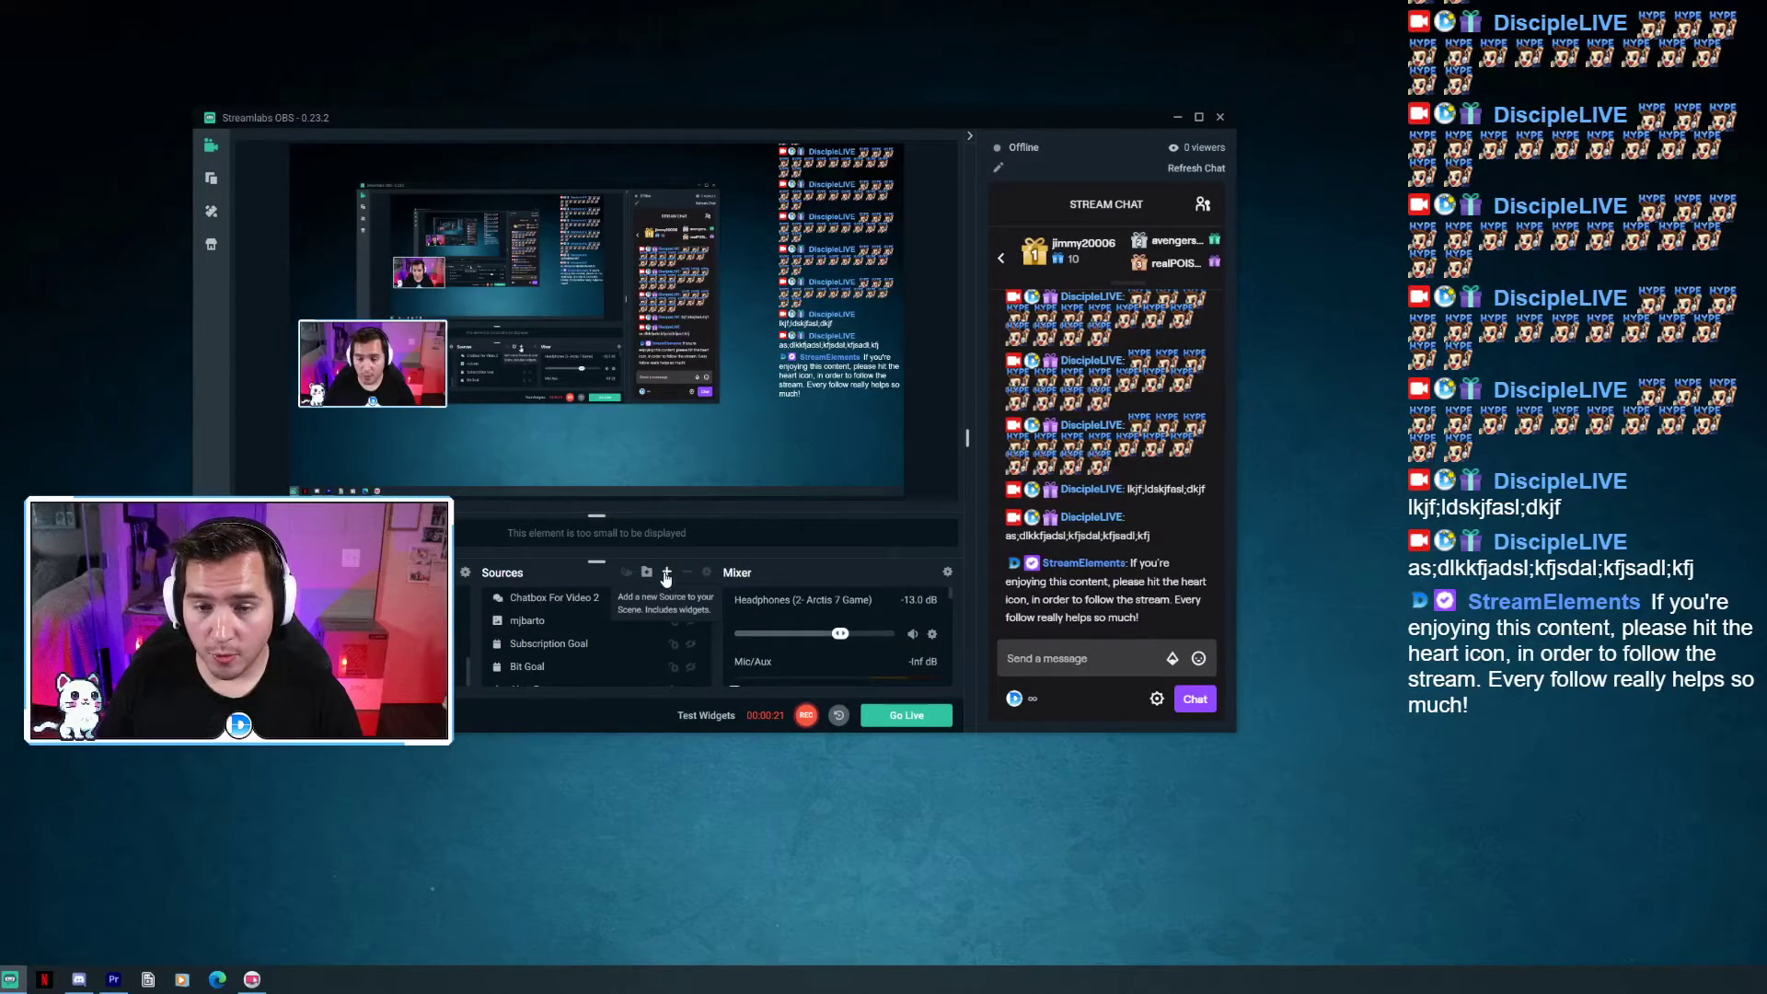
{"action": "left_click", "coordinate": [668, 573]}
{"action": "left_click", "coordinate": [442, 411]}
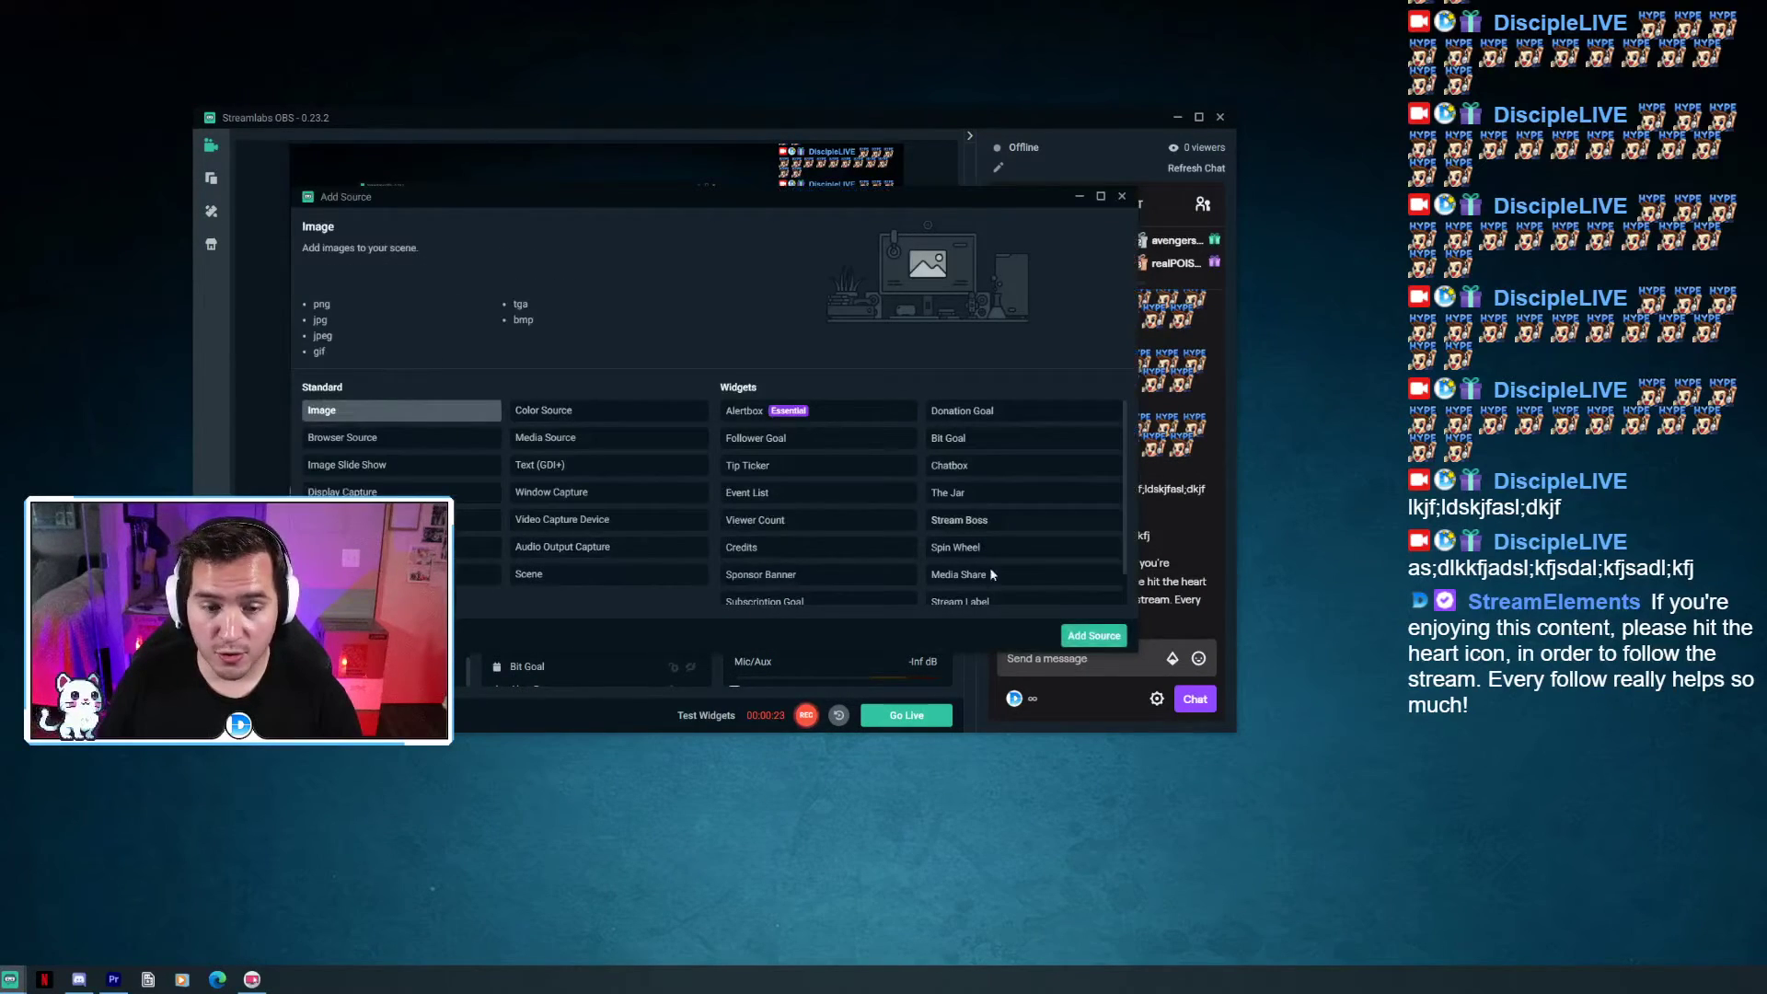
{"action": "left_click", "coordinate": [1093, 636]}
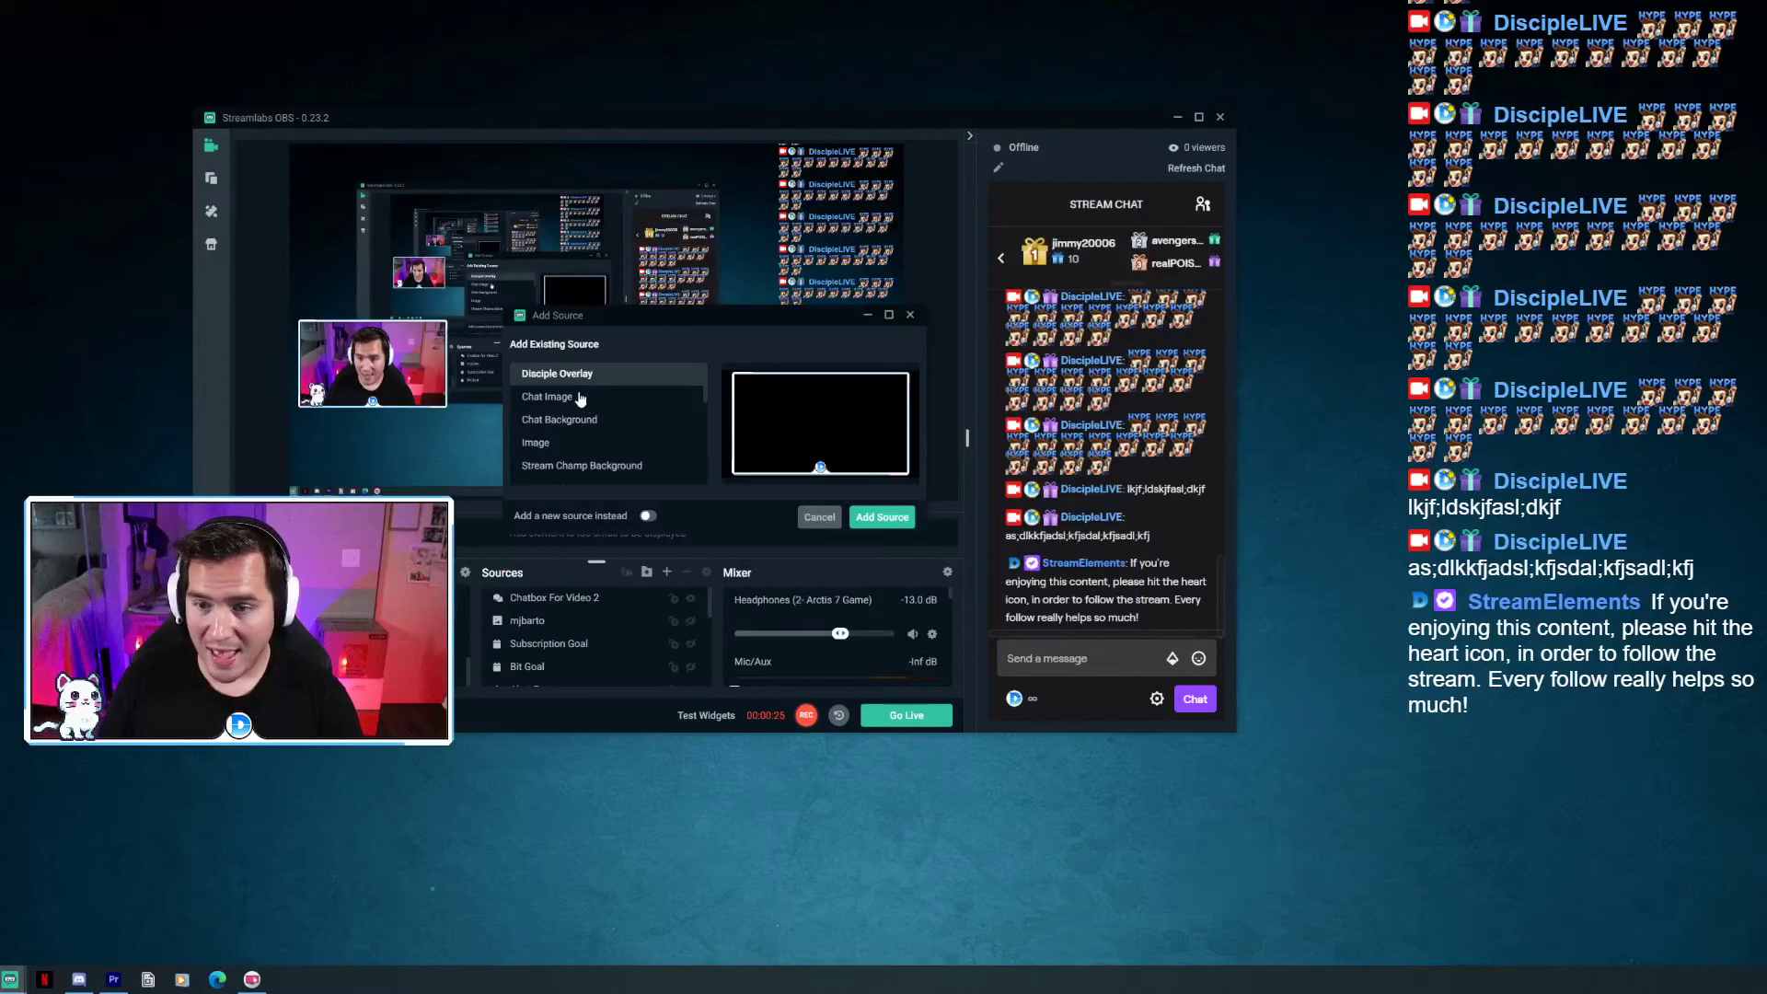
{"action": "left_click", "coordinate": [647, 516]}
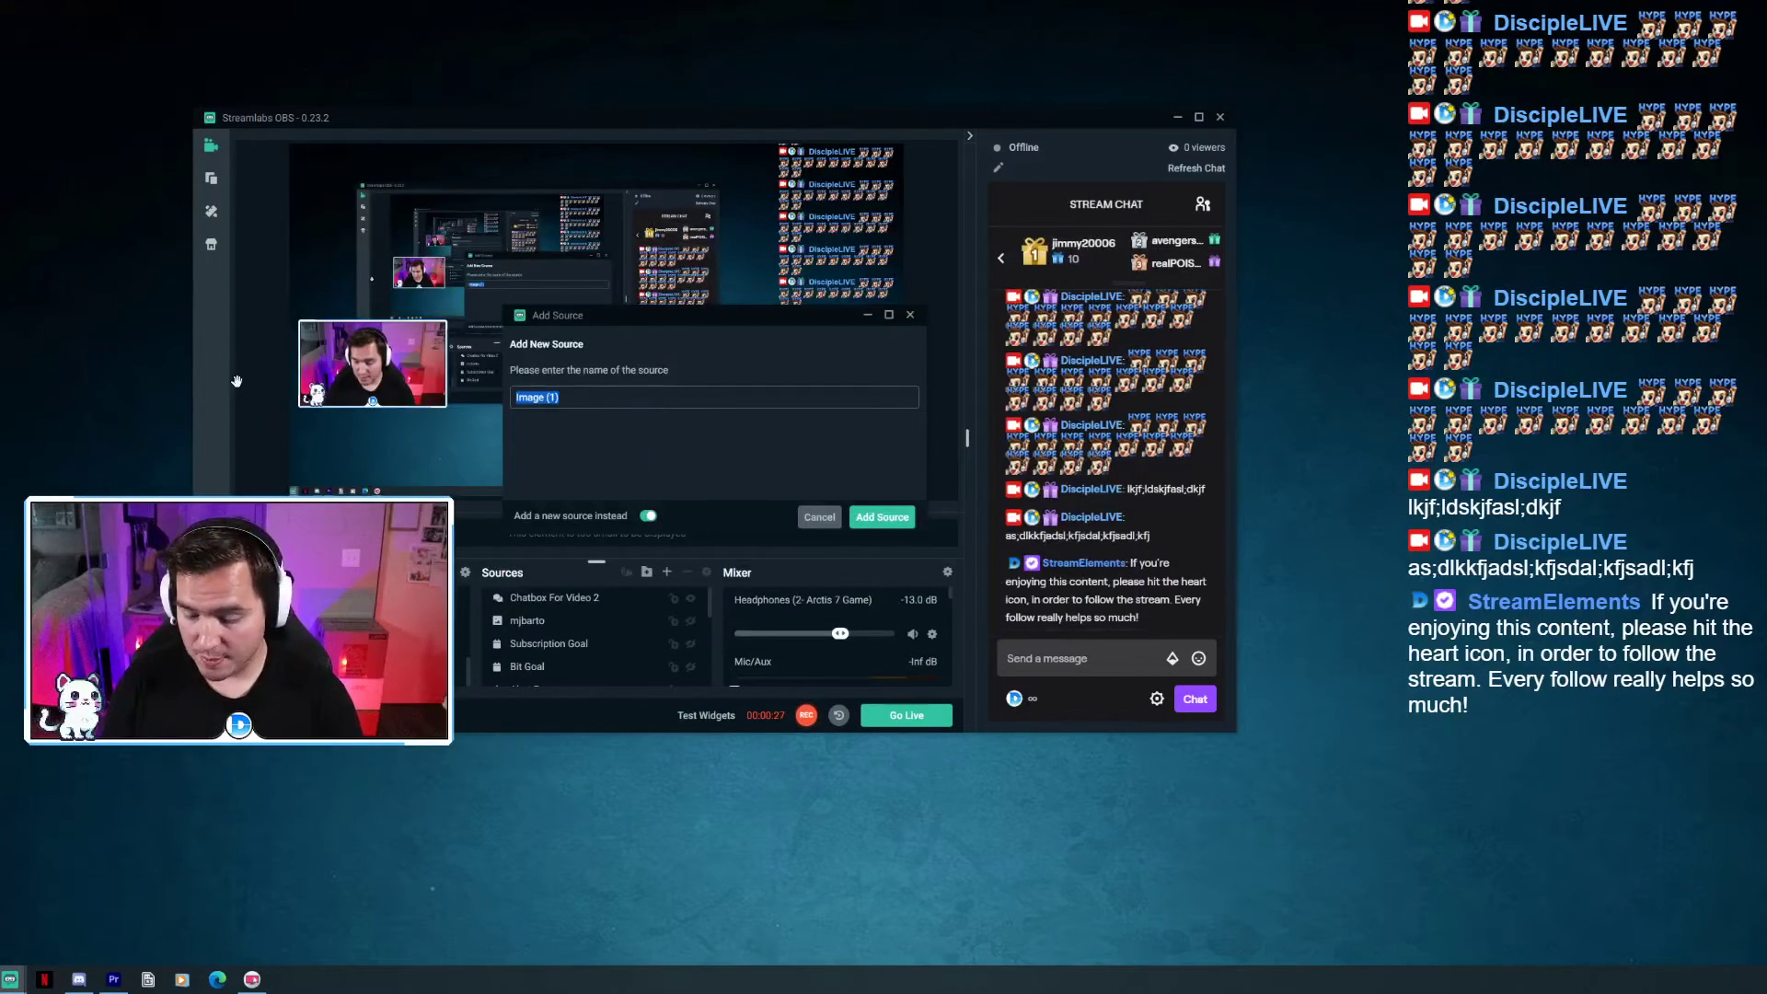
{"action": "type", "text": "Chatbox Background"}
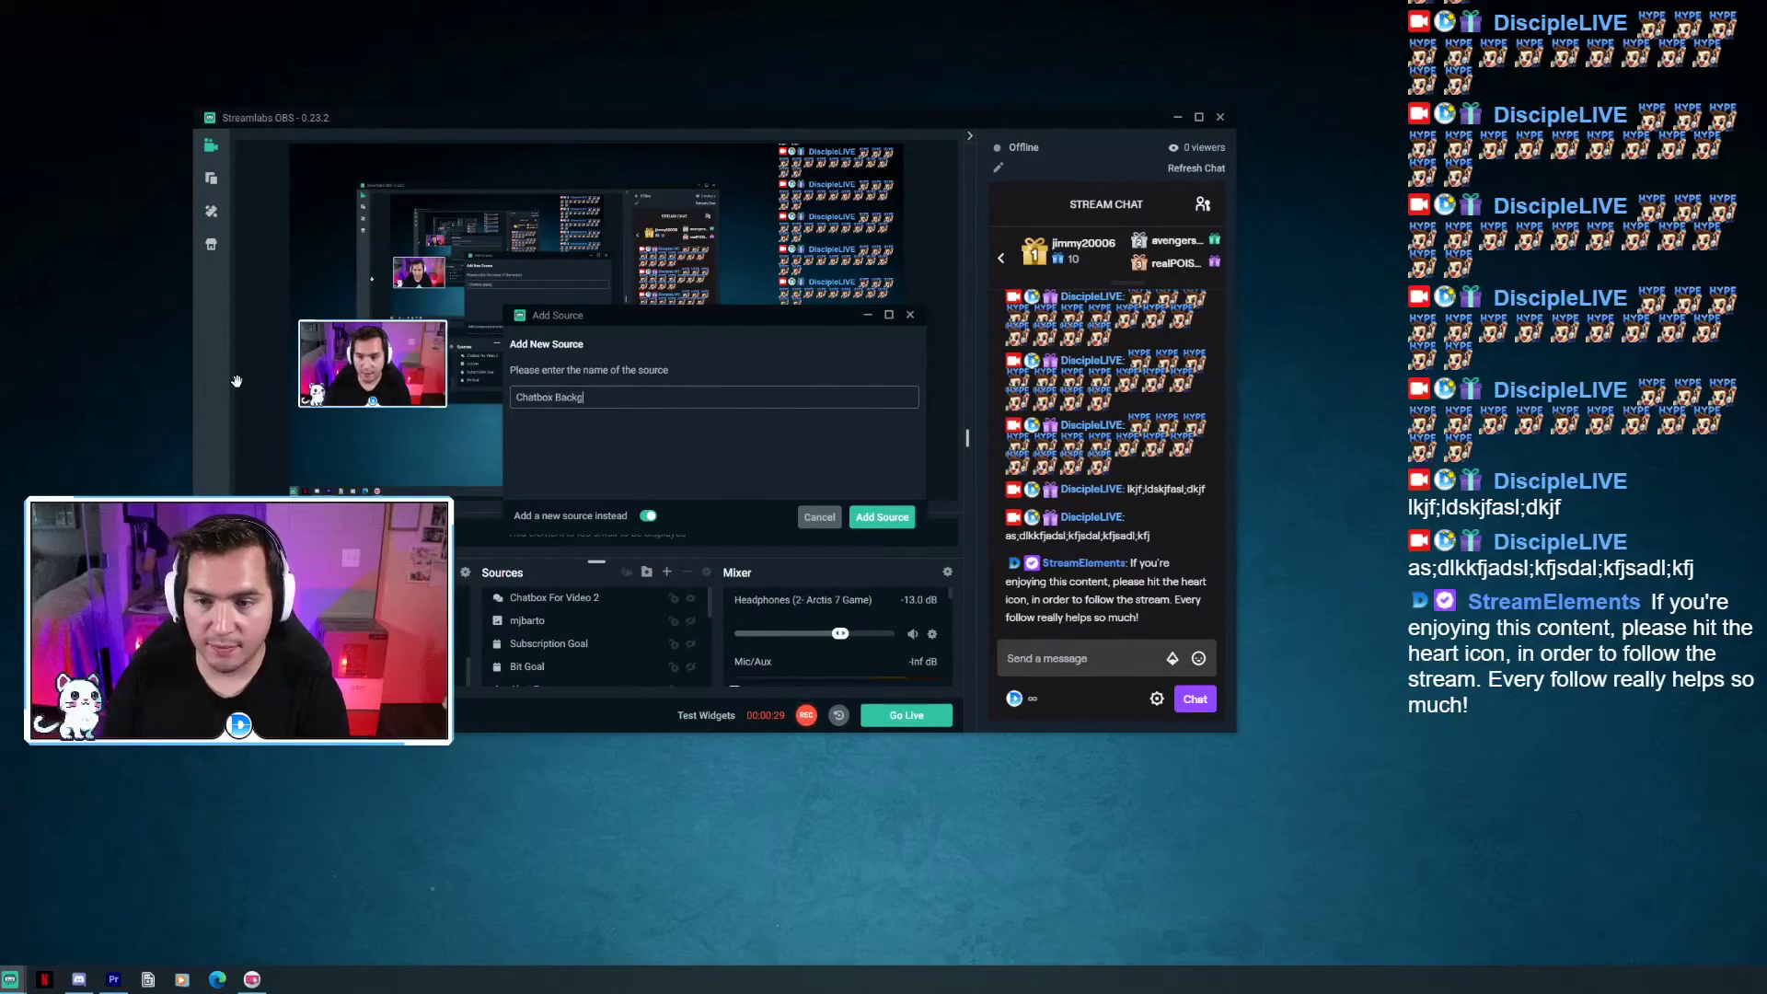
{"action": "left_click", "coordinate": [882, 518]}
Load the Twitch Chat Image PNG file into the Chatbox Background source.
{"action": "left_click", "coordinate": [892, 320]}
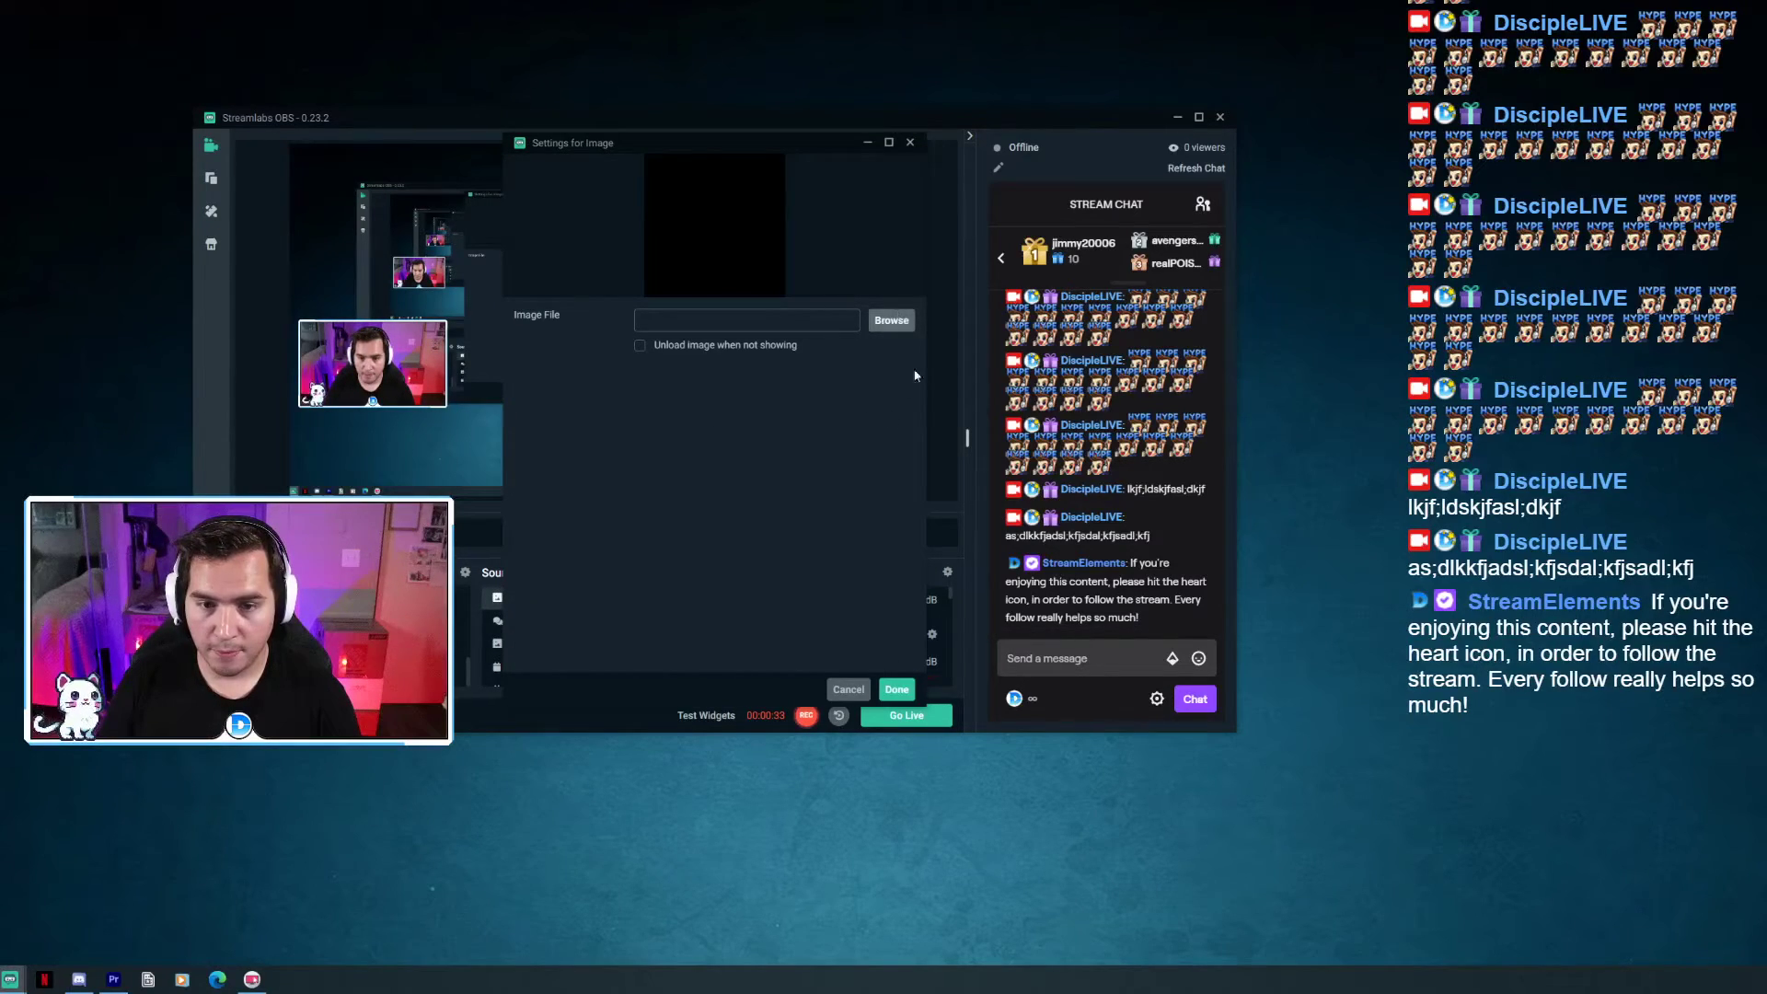
{"action": "scroll", "coordinate": [1132, 442], "scroll_direction": "down", "scroll_amount": 5}
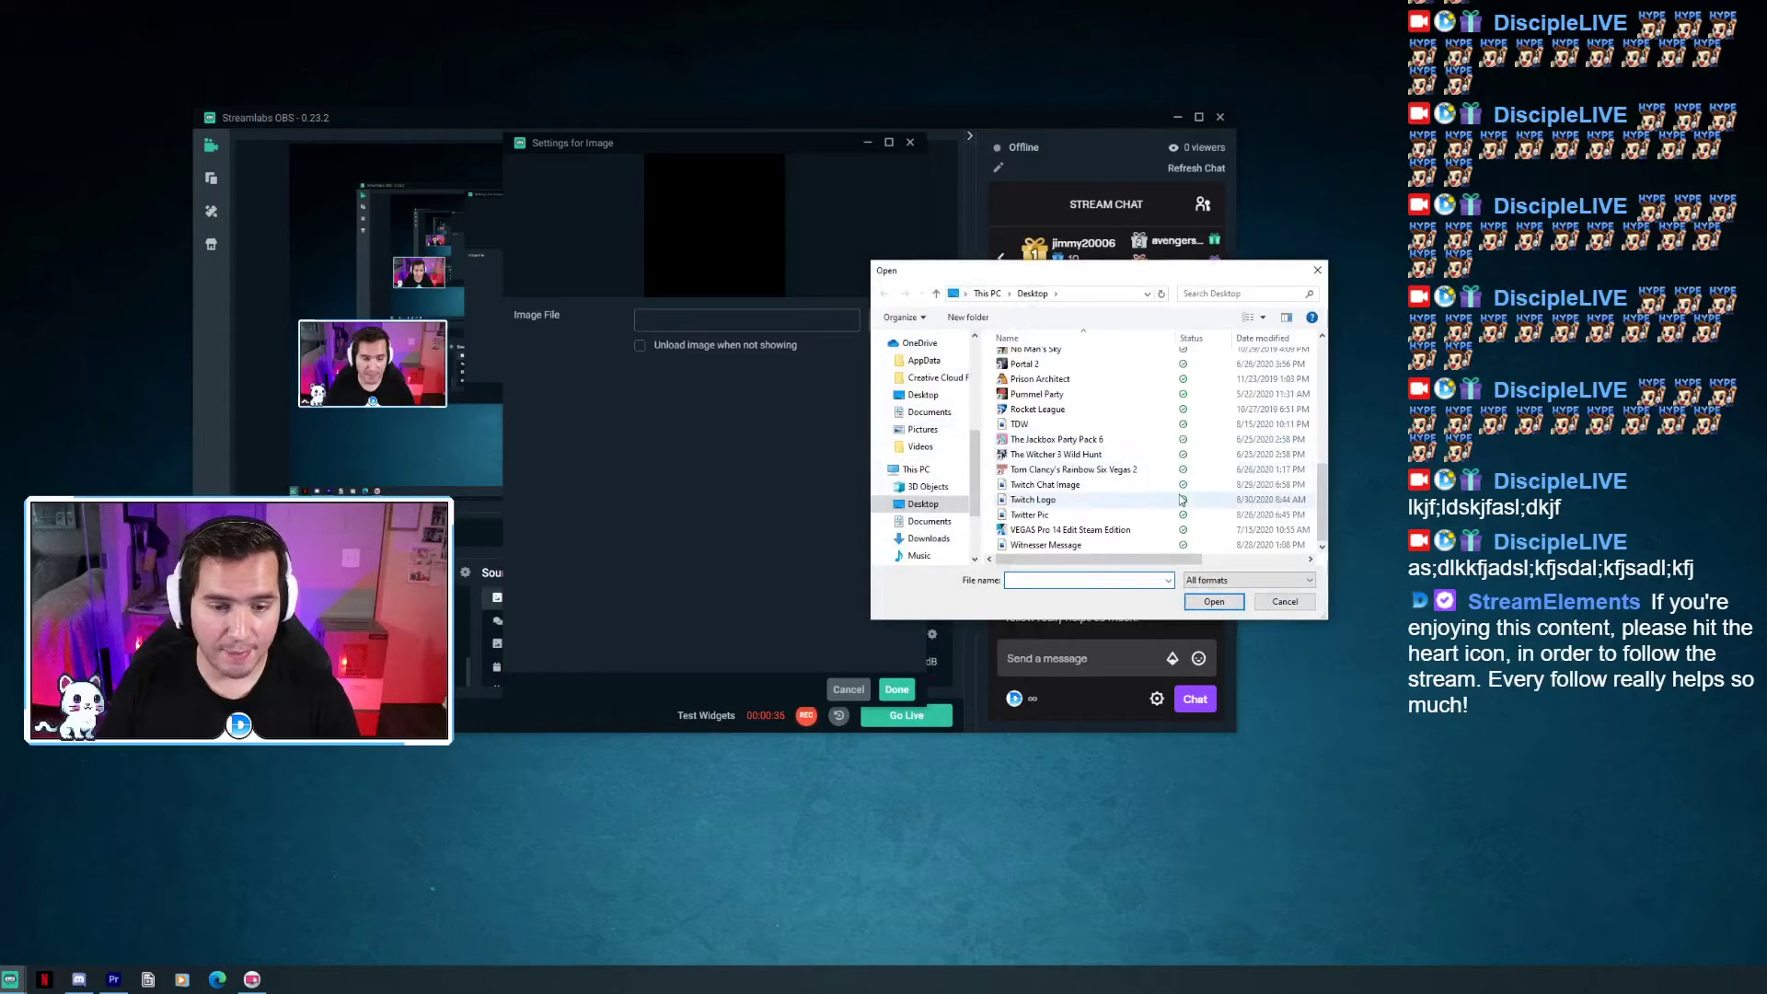
{"action": "left_click", "coordinate": [1131, 485]}
{"action": "left_click", "coordinate": [1214, 601]}
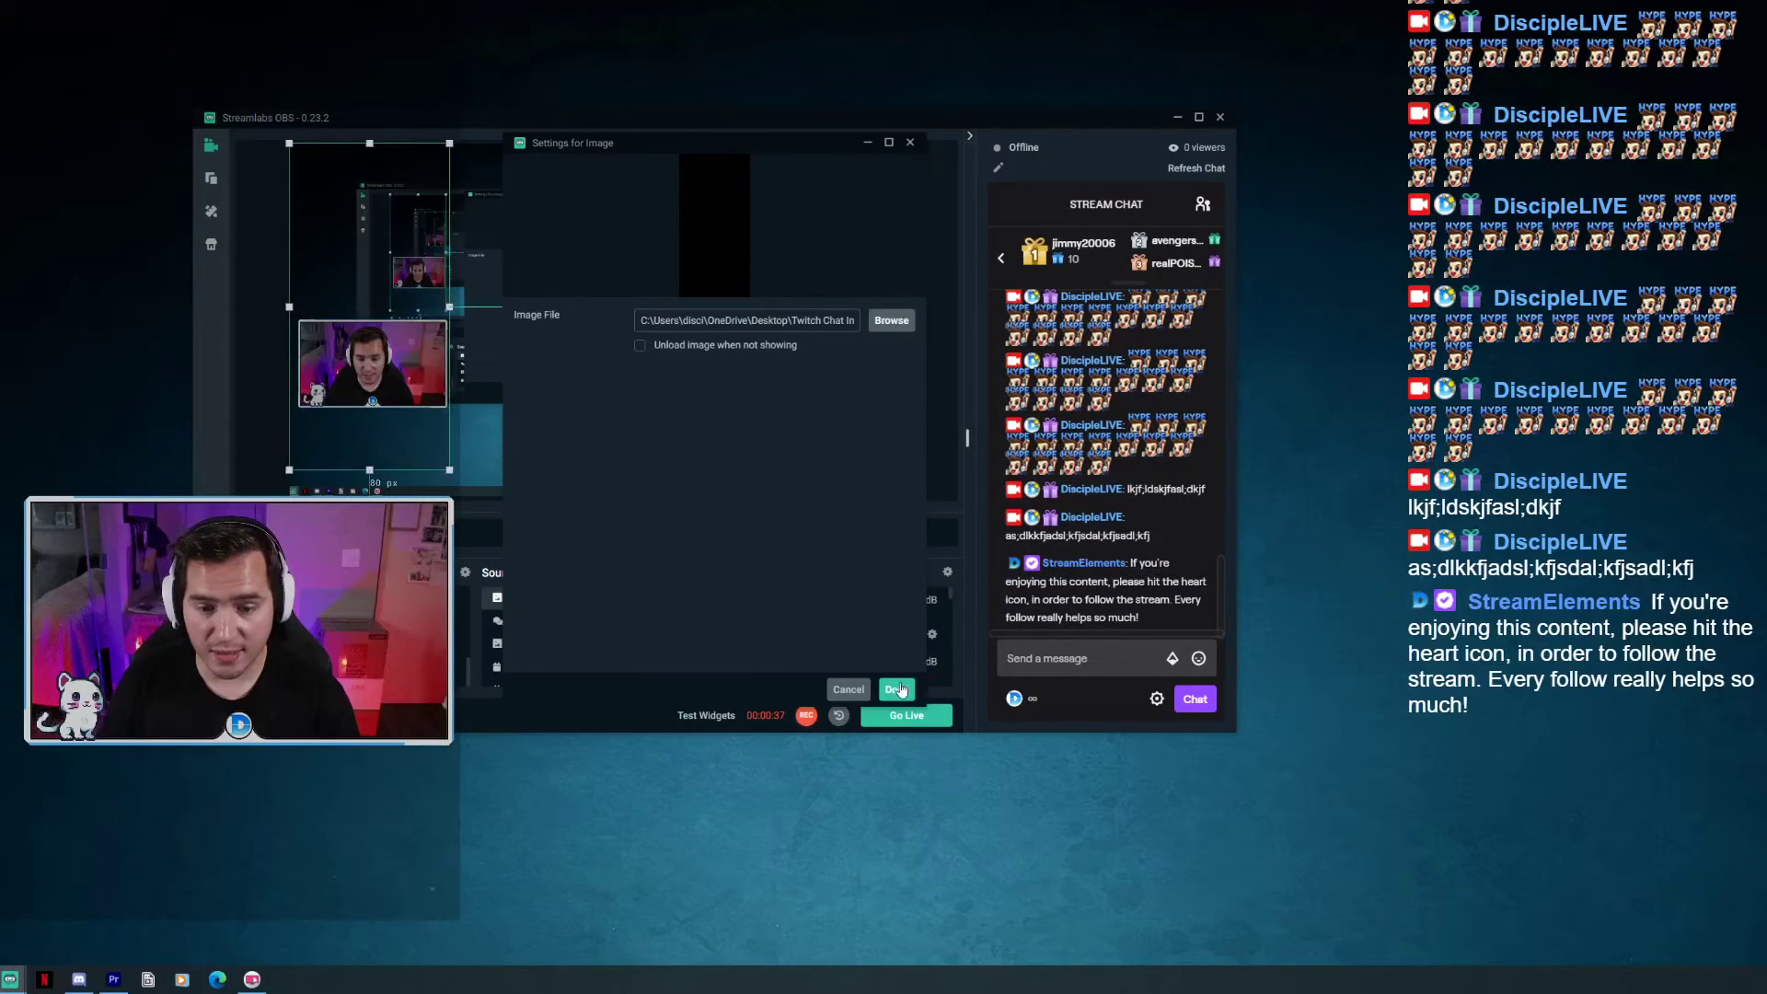
{"action": "left_click", "coordinate": [896, 689]}
Move the background image over the right-side chat and layer it beneath Chatbox For Video 2.
{"action": "left_click_drag", "start_coordinate": [375, 250], "coordinate": [833, 252]}
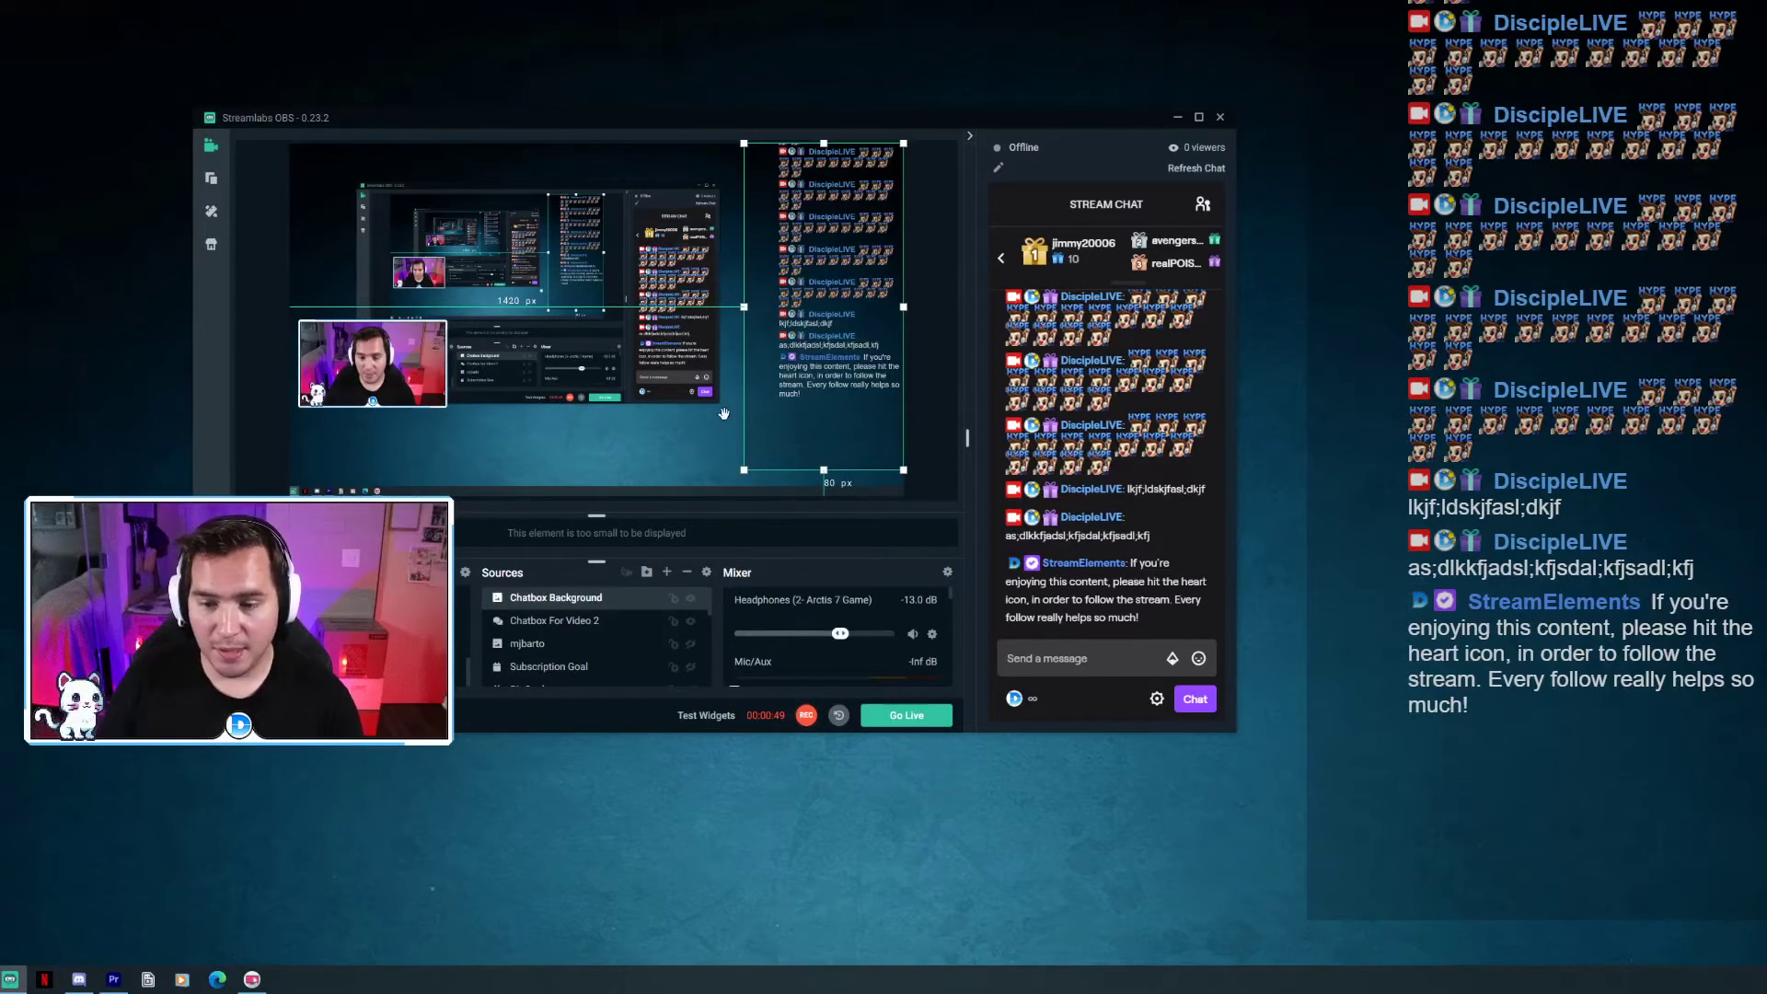
{"action": "left_click", "coordinate": [719, 476]}
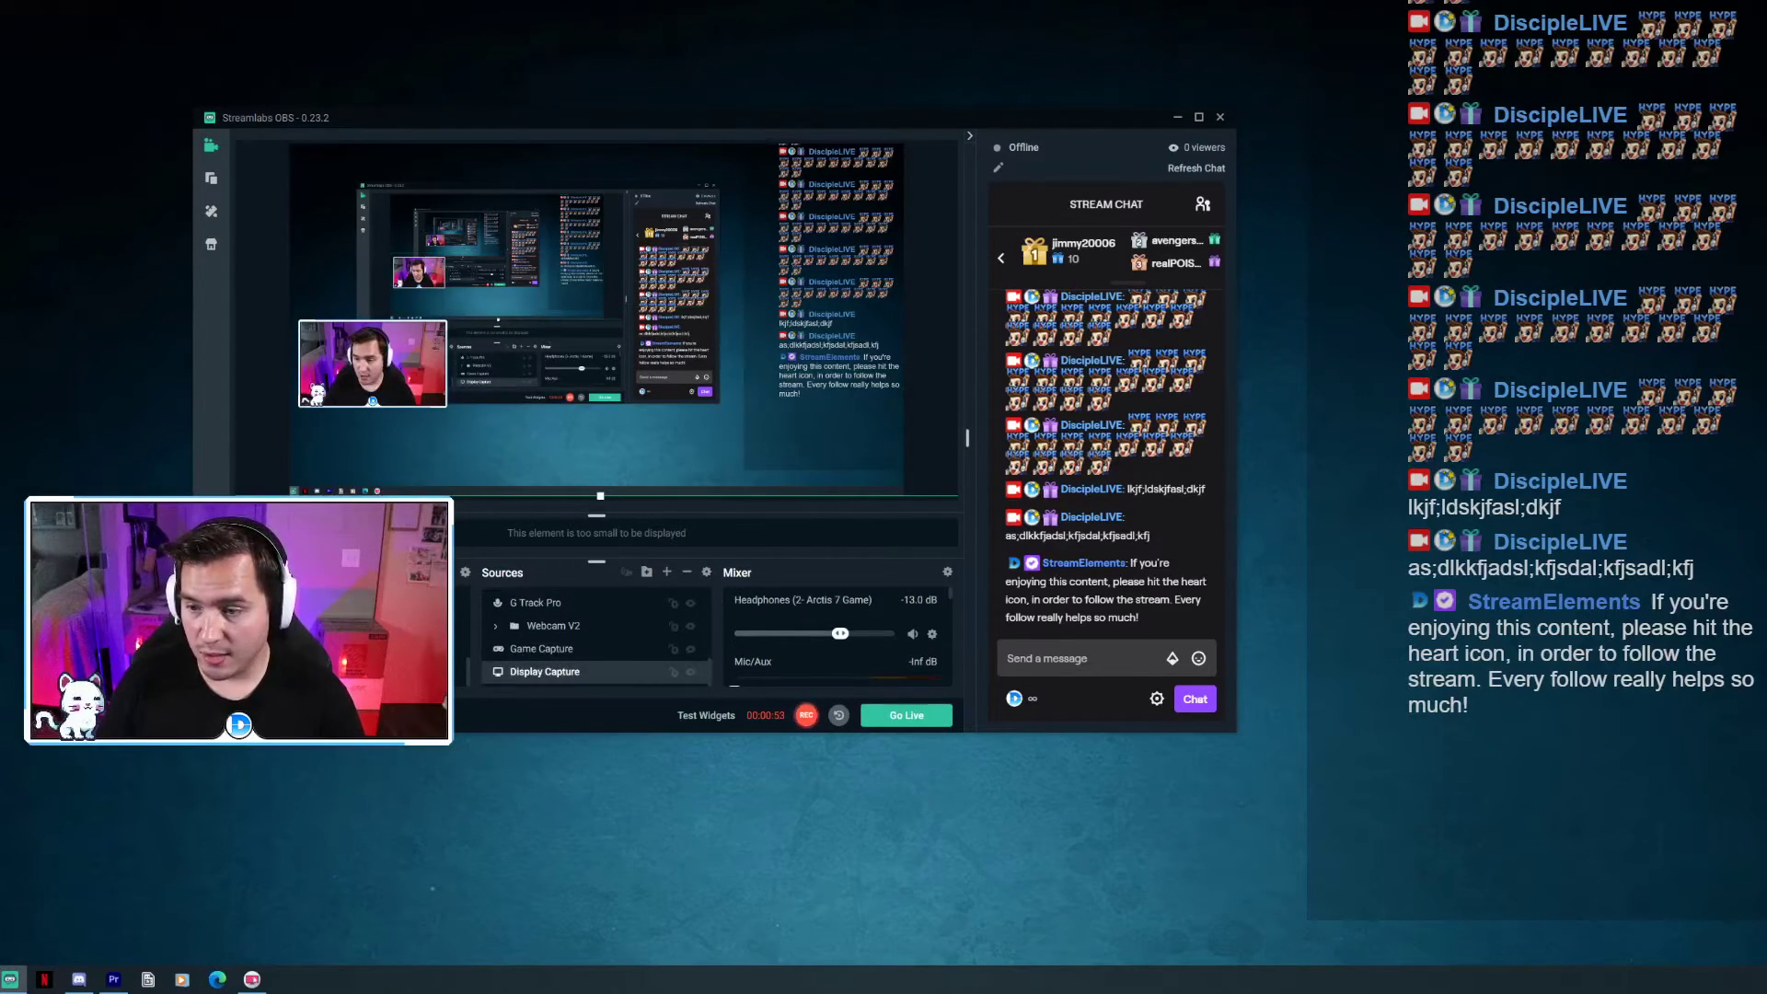
{"action": "scroll", "coordinate": [575, 621], "scroll_direction": "up", "scroll_amount": 3}
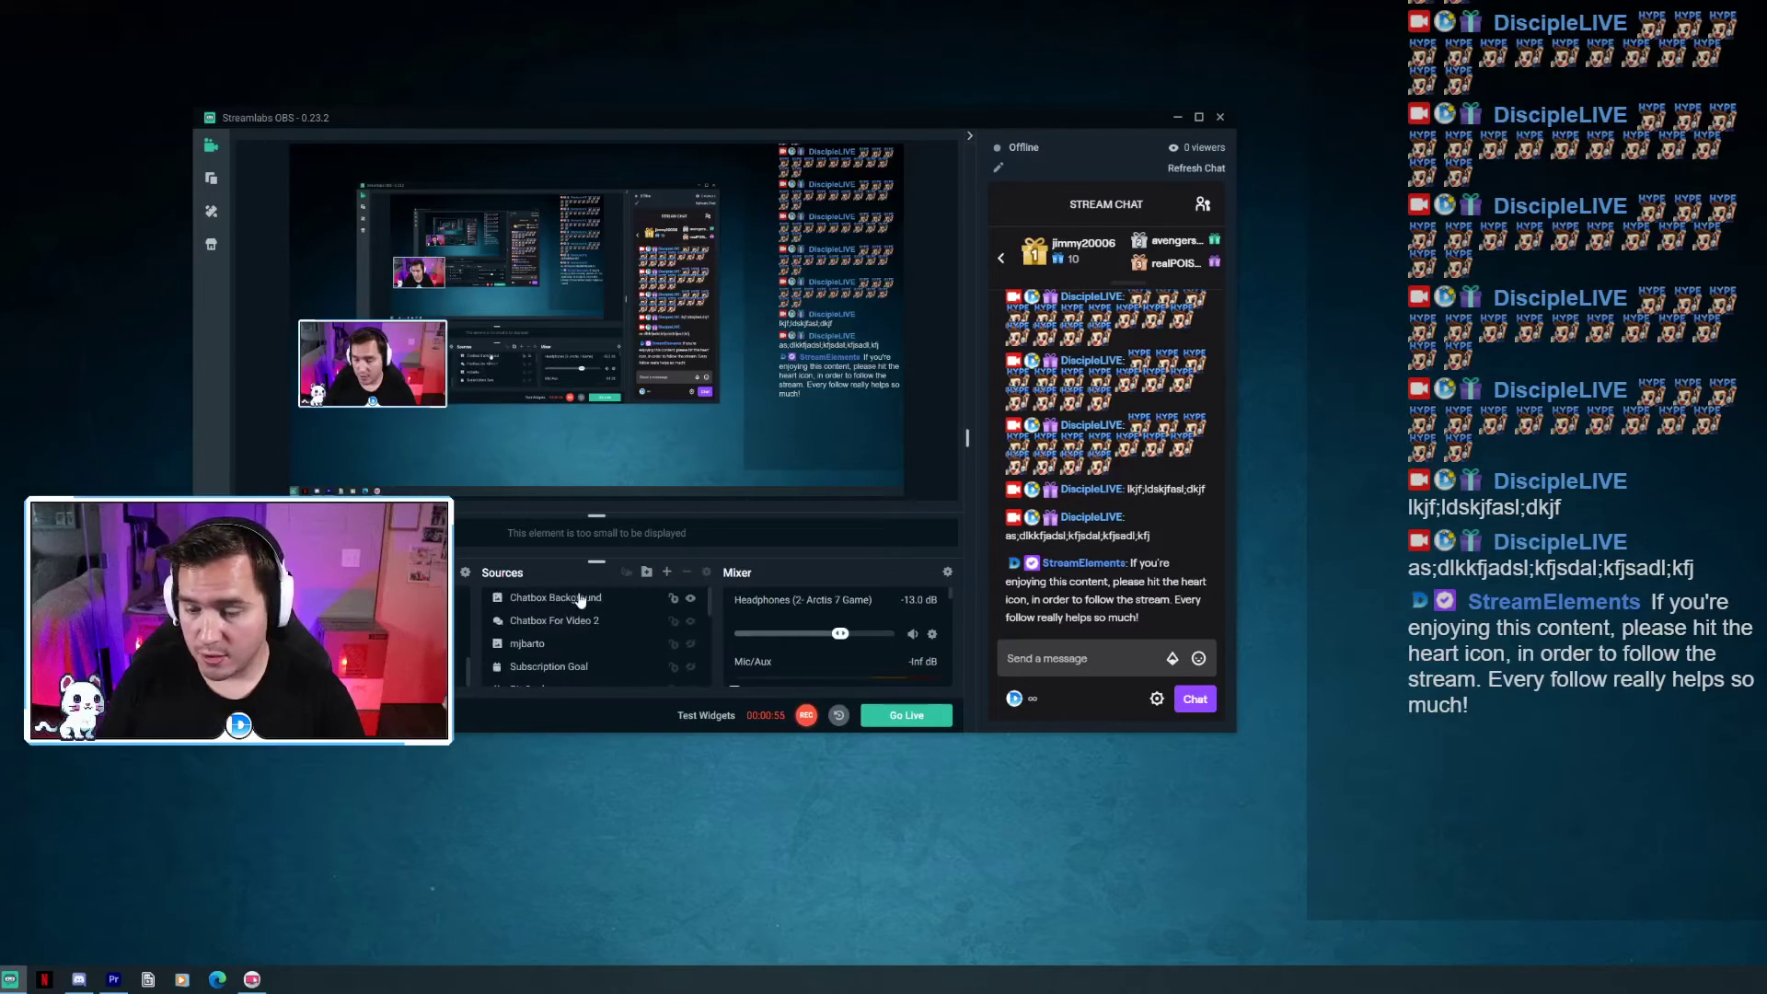
{"action": "left_click_drag", "start_coordinate": [604, 602], "coordinate": [593, 633]}
{"action": "left_click", "coordinate": [592, 629]}
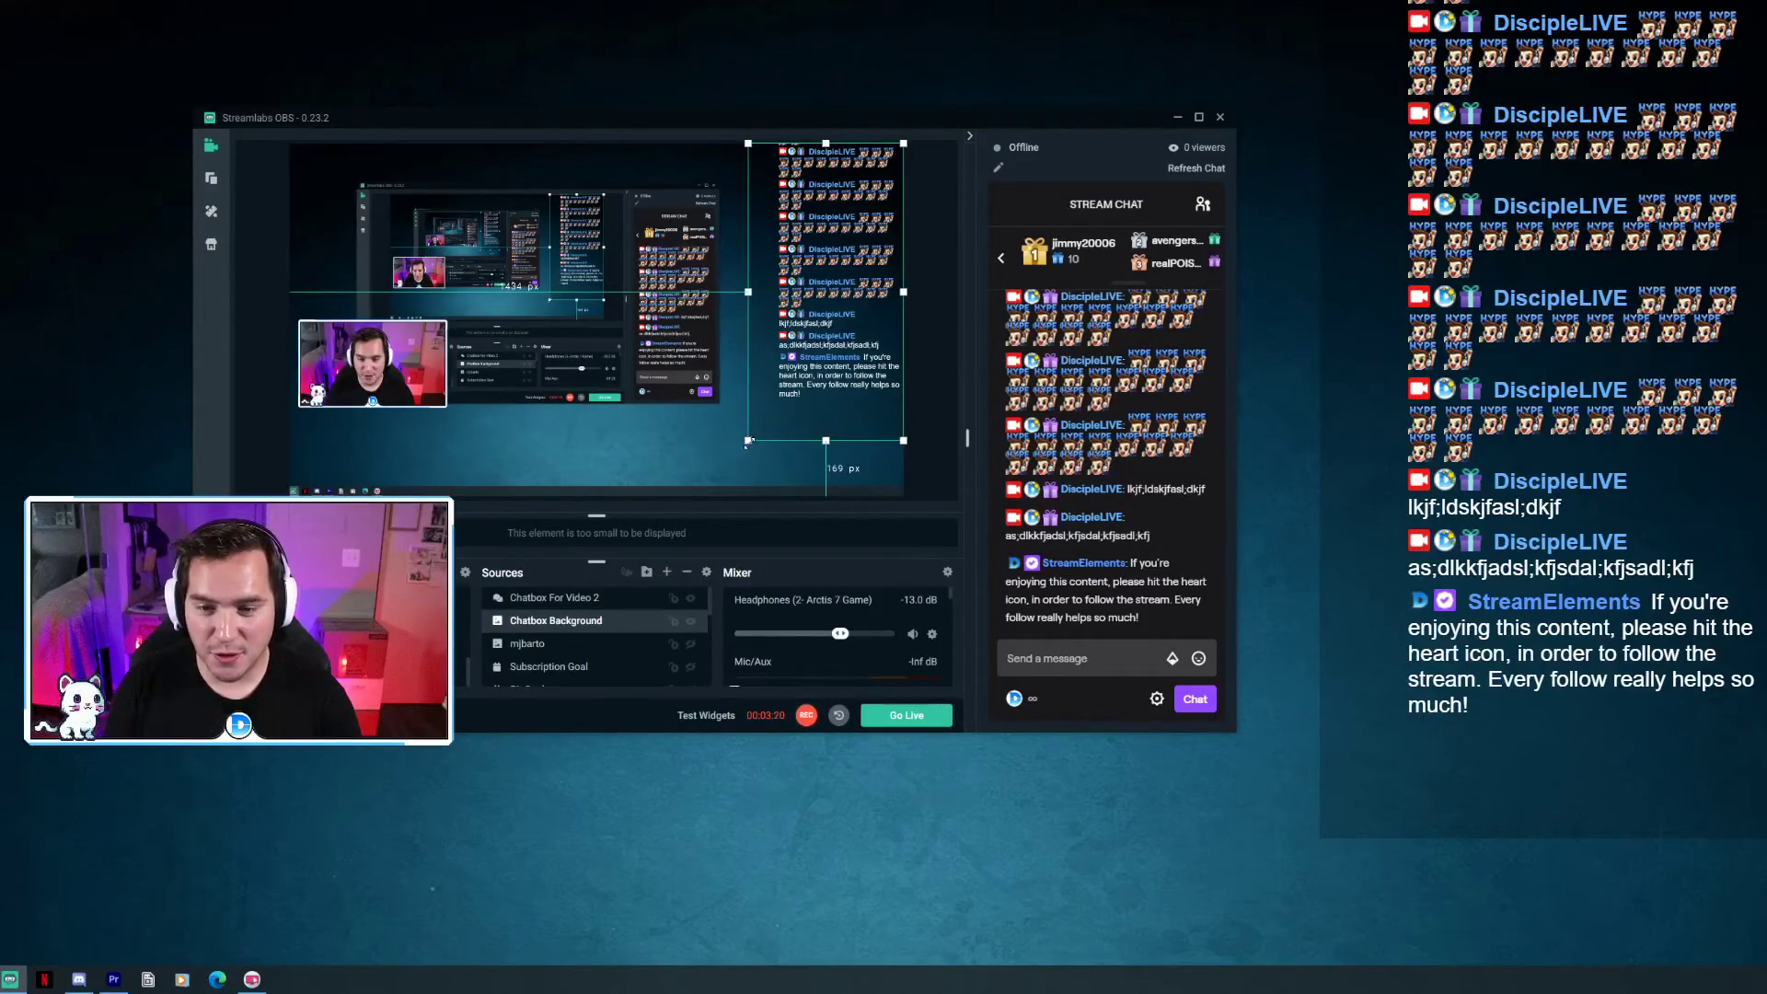
Drag Chatbox Background's bottom-left corner inward so it matches the chat box size.
{"action": "left_click_drag", "start_coordinate": [747, 440], "coordinate": [773, 403]}
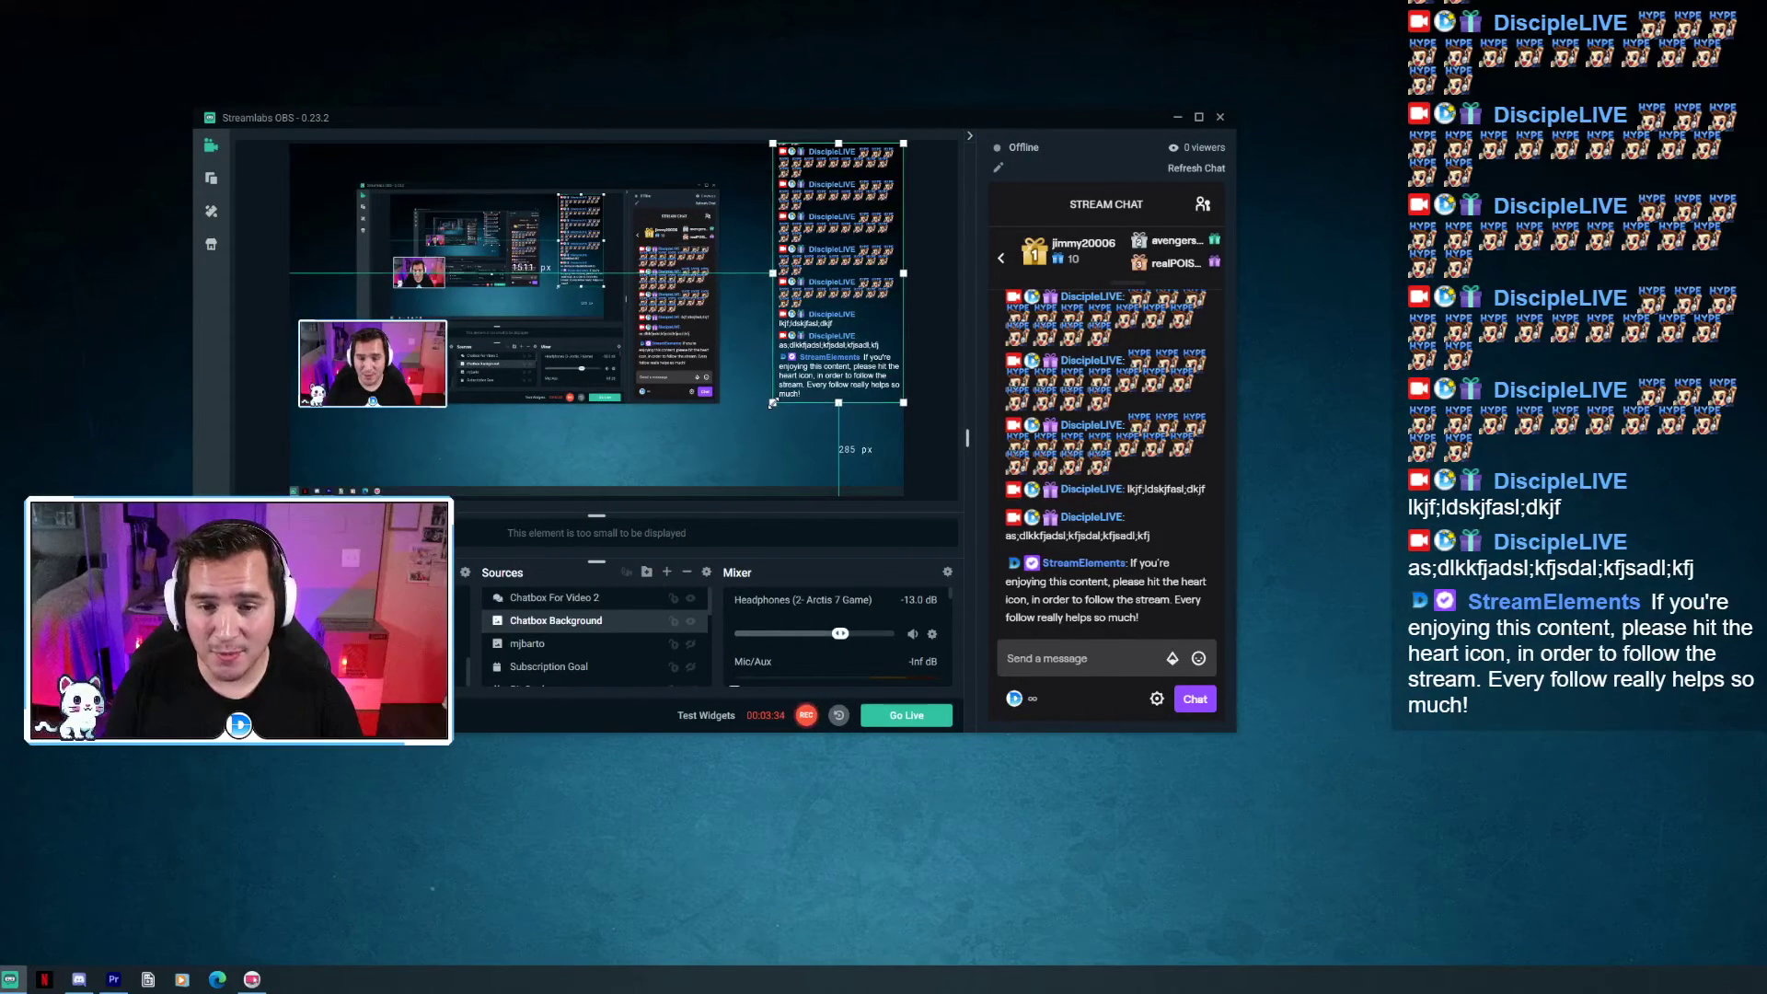